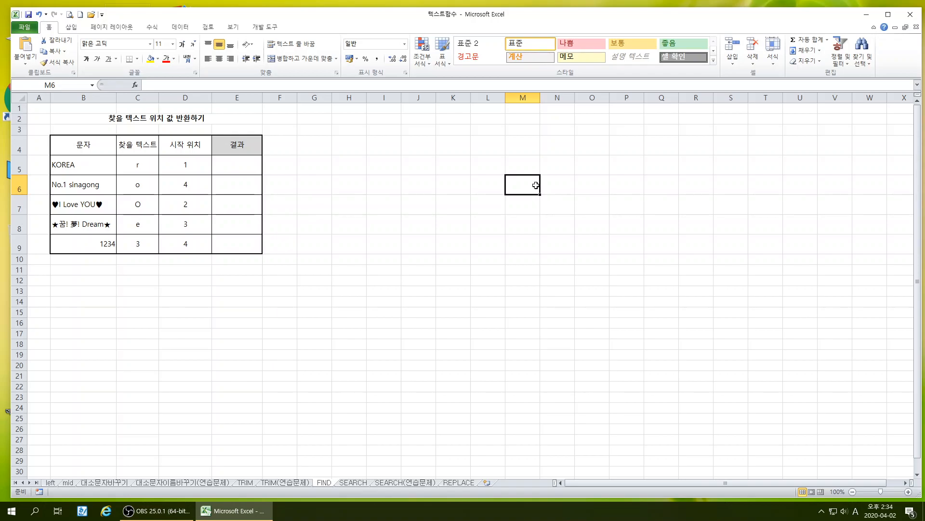
Copy the SEARCH syntax box from the SEARCH sheet and paste it at G4 on the FIND sheet
click(353, 482)
click(496, 177)
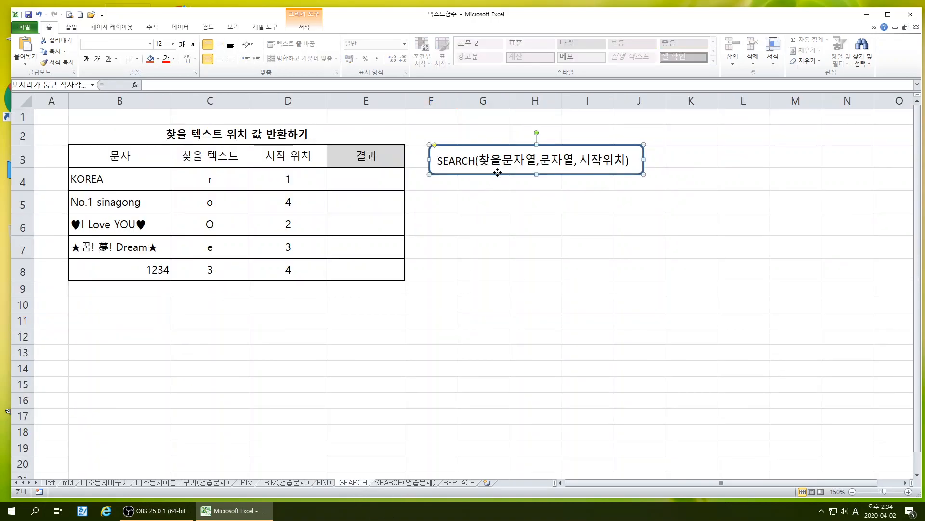
right_click(497, 175)
key(Escape)
click(324, 482)
click(316, 145)
right_click(320, 148)
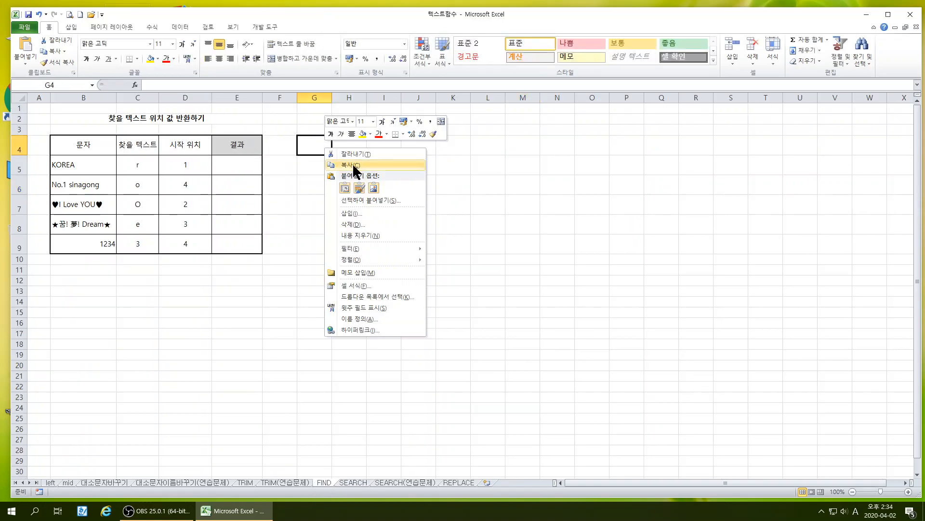
click(343, 189)
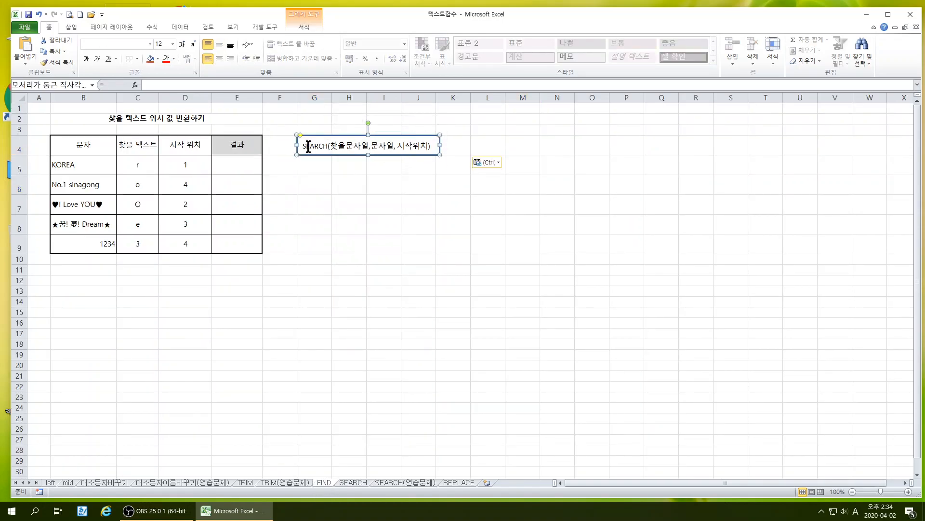
Replace the function name SEARCH with FIND in the pasted syntax box
drag(303, 146, 327, 148)
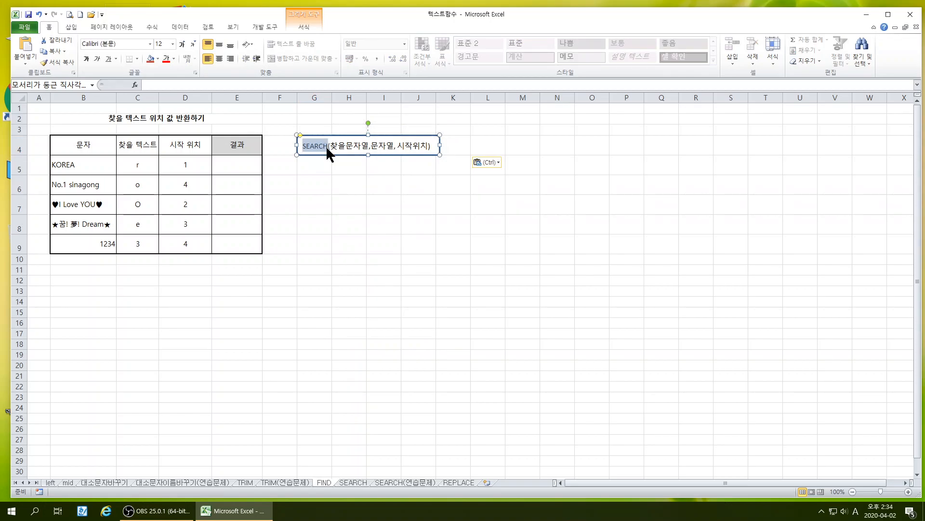
text(랴ㅜㅇ)
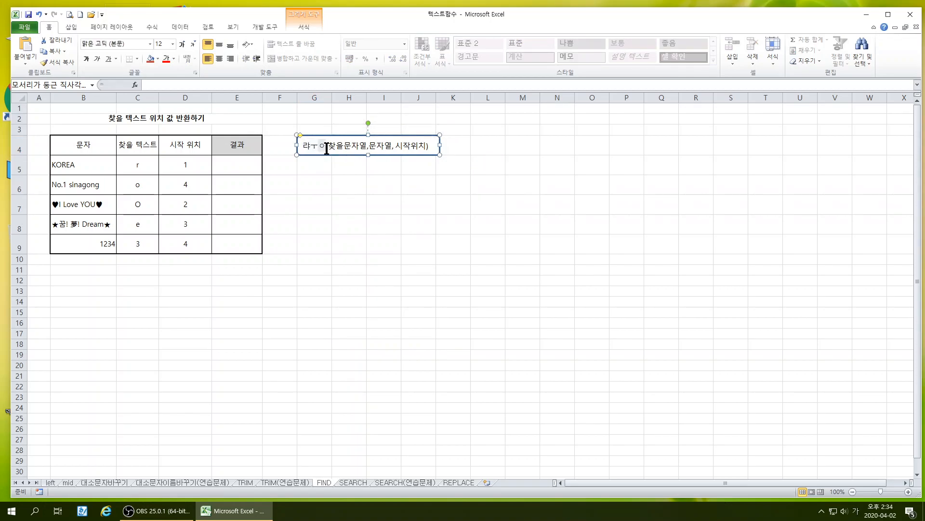
key(BackSpace)
key(BackSpace)
key(BackSpace)
key(Hangul)
text(FIND)
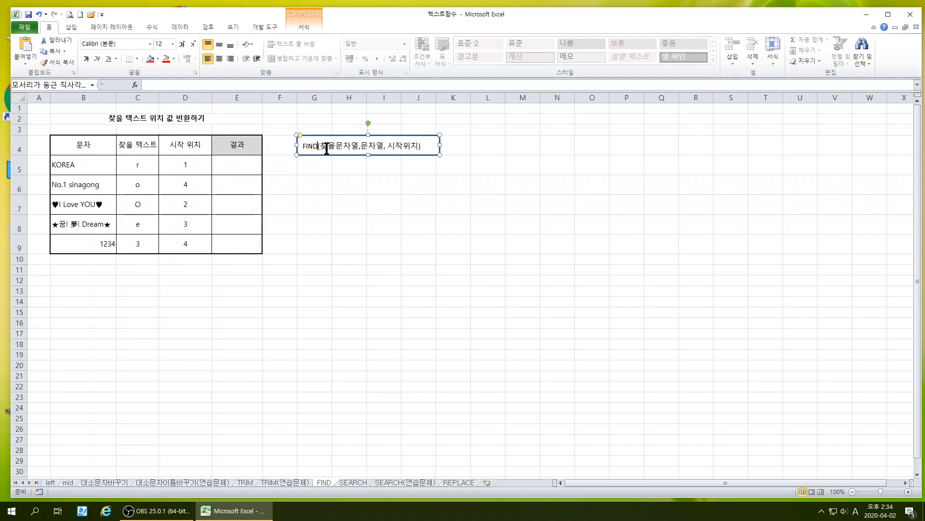
click(311, 201)
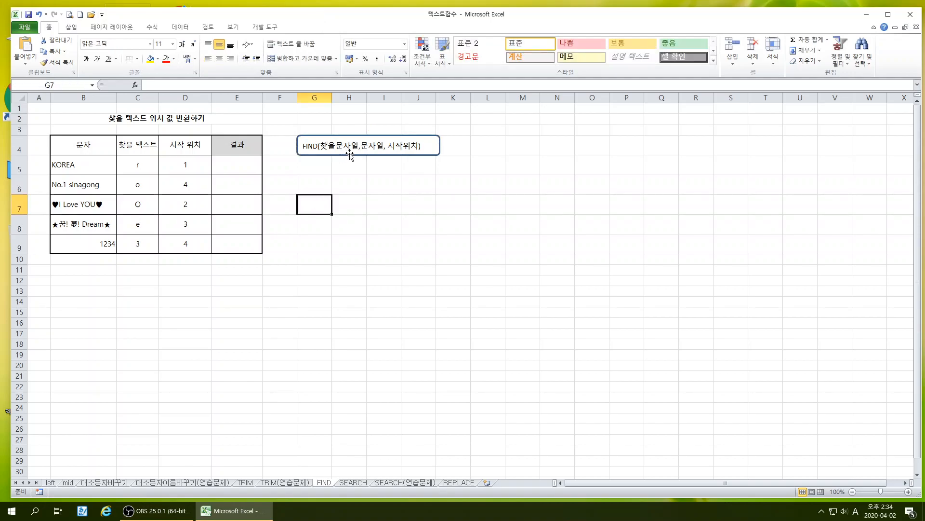
click(371, 156)
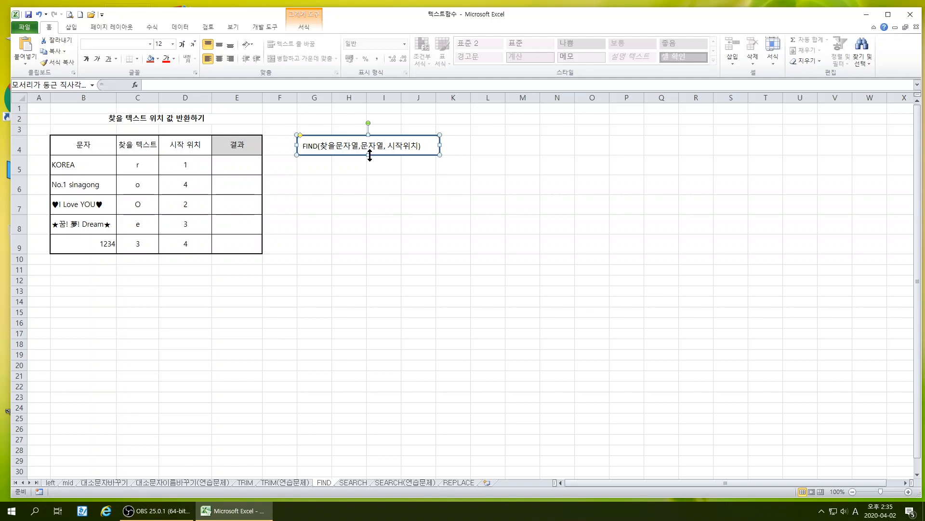
click(349, 209)
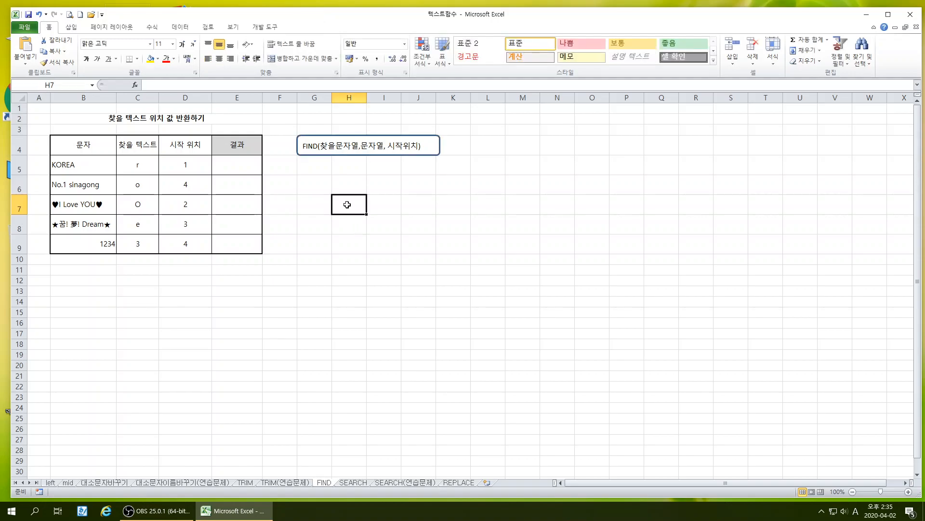
Move the FIND syntax box closer to the table so that it starts in column F
click(909, 492)
click(908, 491)
click(908, 491)
click(908, 492)
click(908, 492)
click(908, 491)
click(908, 492)
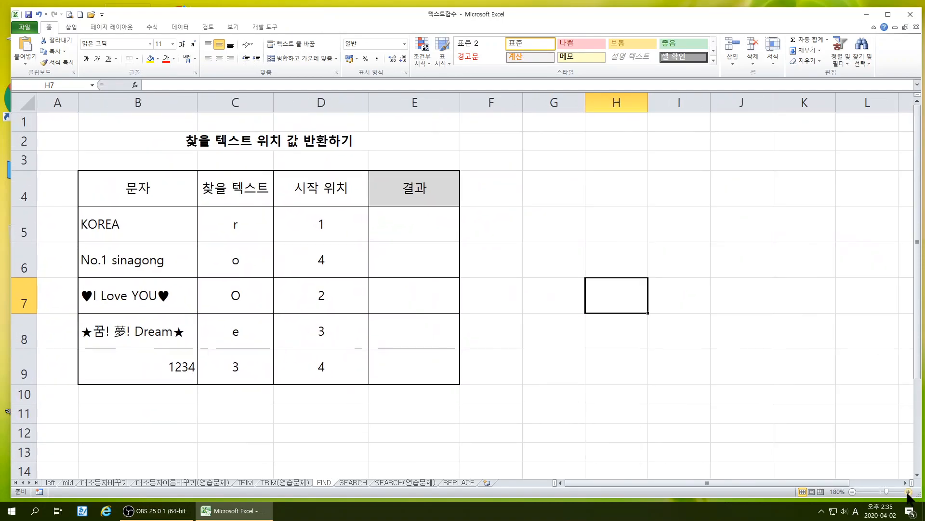
click(908, 492)
click(908, 492)
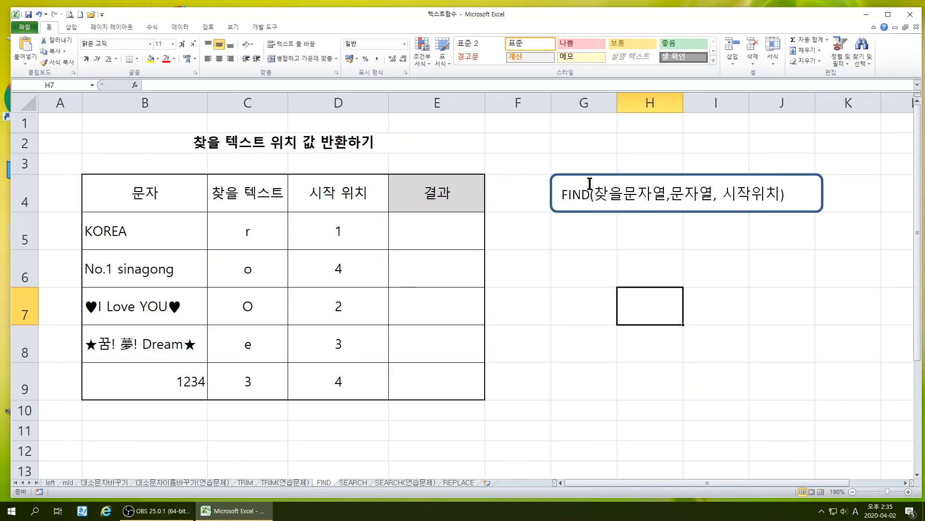
drag(644, 174, 597, 177)
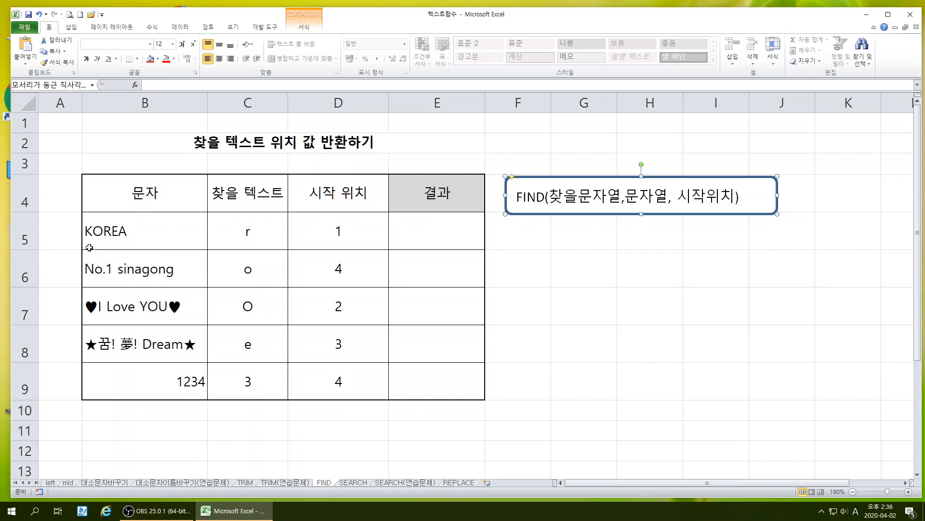
Extend the header in D4 to 시작 위치(찾는위치) and widen column D to fit it
double_click(371, 193)
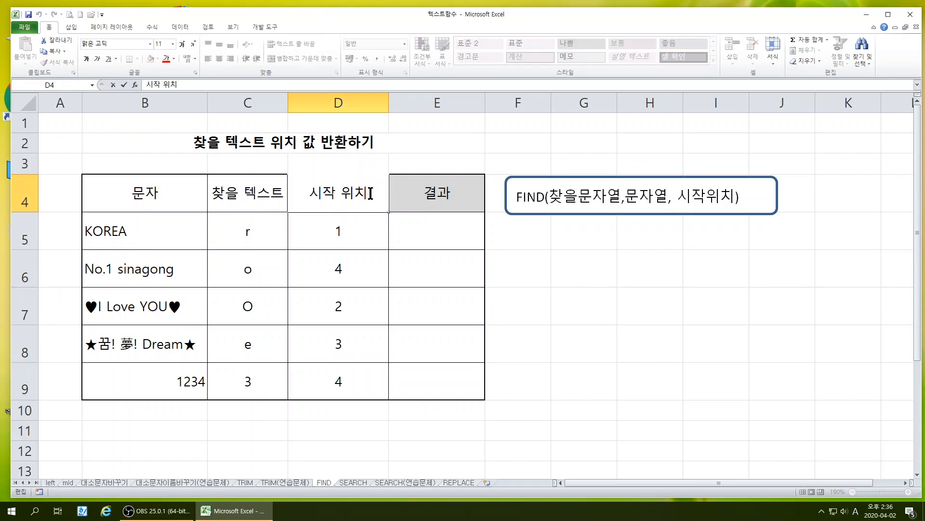
text(()
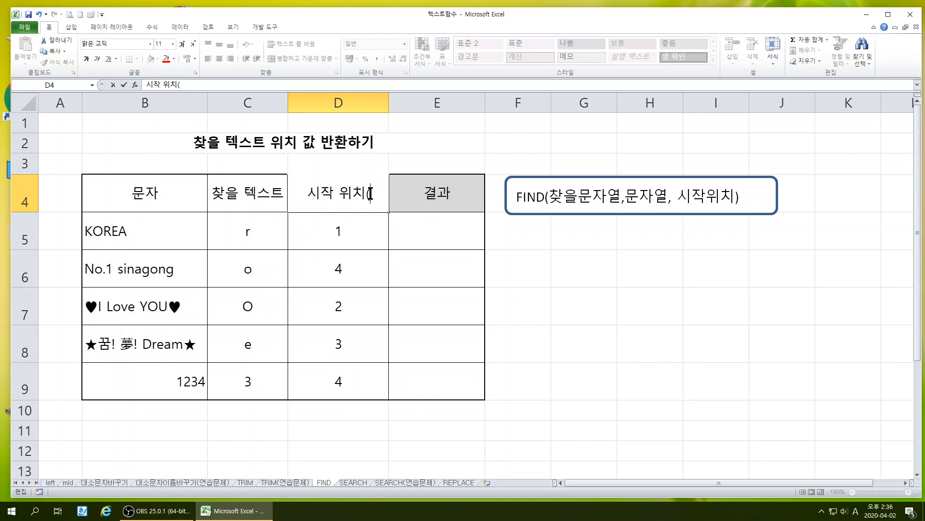
text(CK)
key(BackSpace)
key(BackSpace)
key(Hangul)
text(찬는)
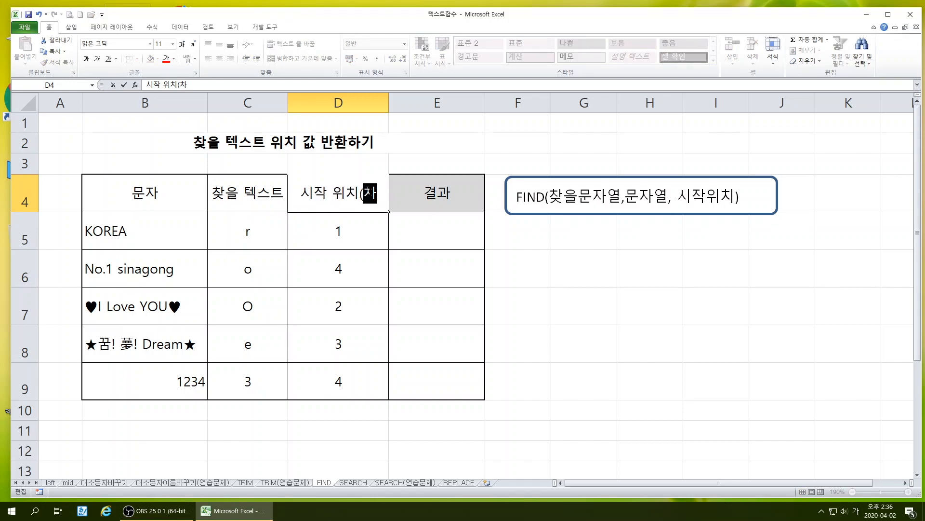
key(BackSpace)
key(BackSpace)
key(BackSpace)
key(BackSpace)
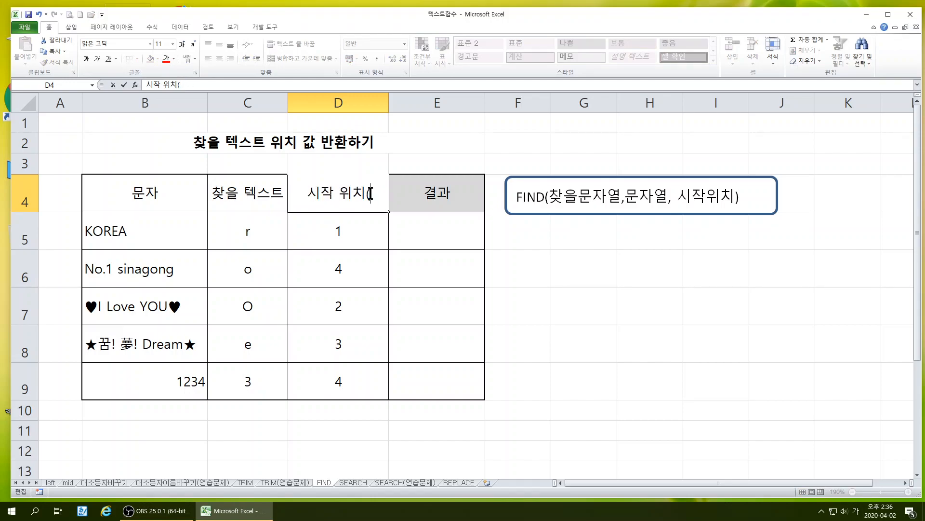
text(치)
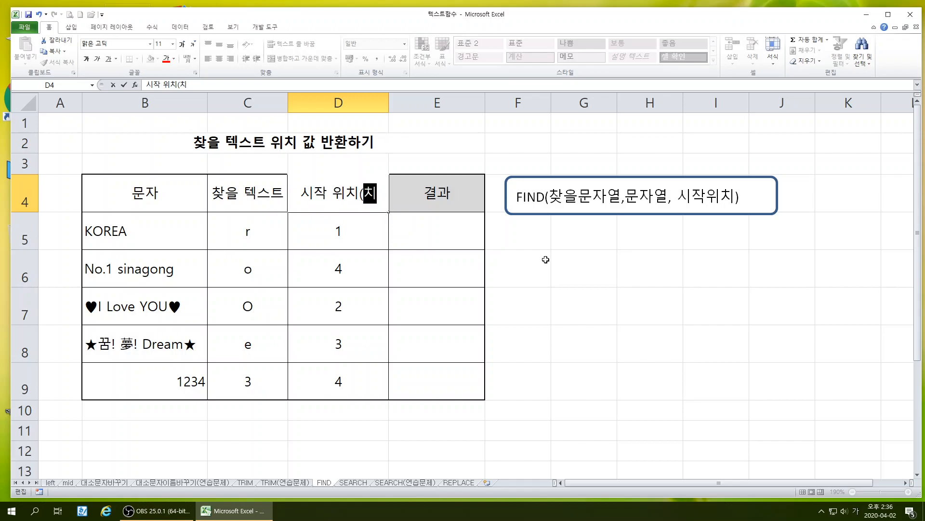
key(BackSpace)
text(찾는윛)
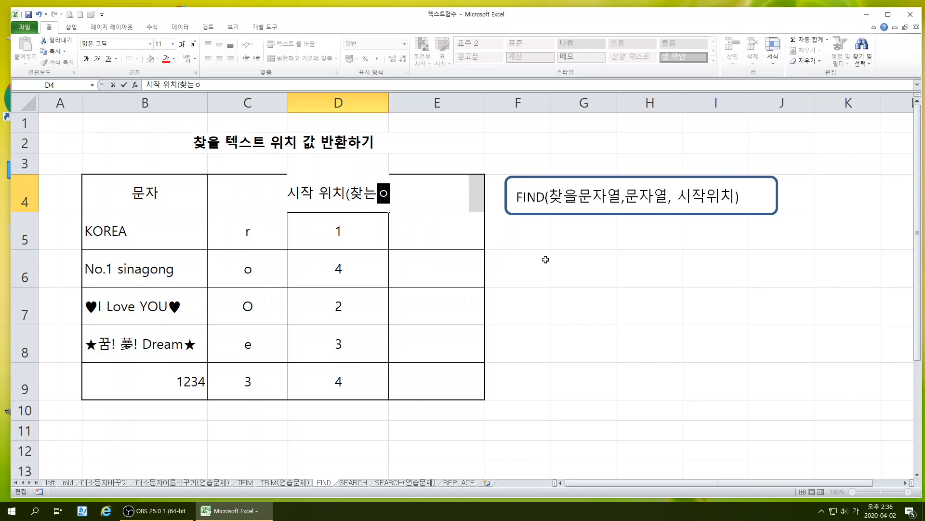
text(치))
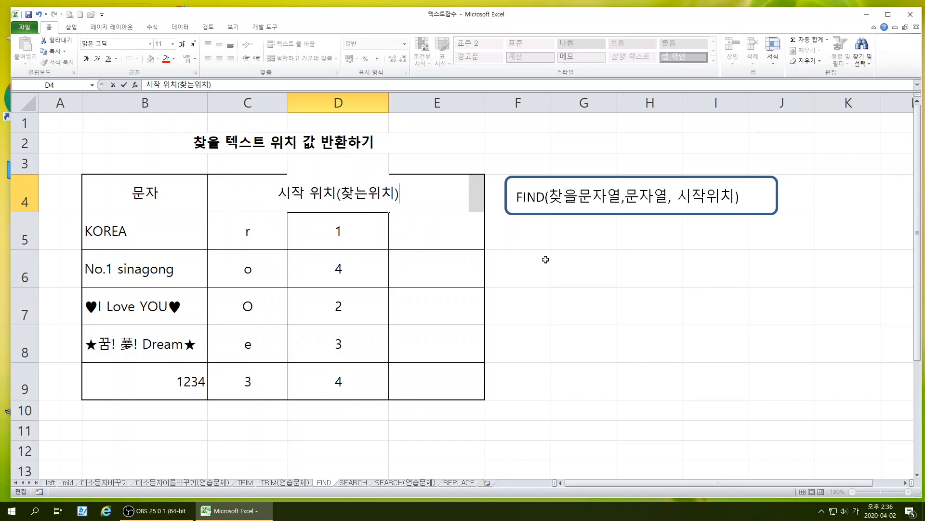
key(Return)
drag(389, 103, 414, 98)
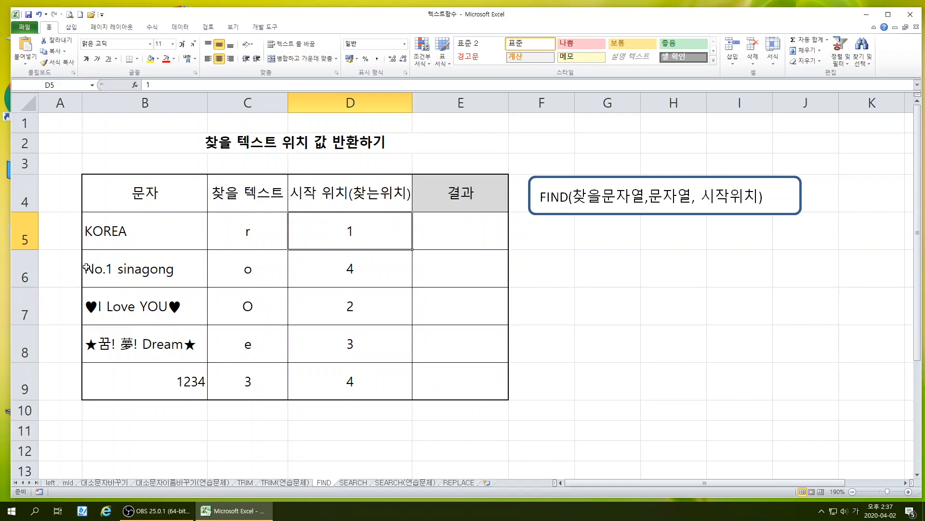
Examine the strings in B6:B8 against their search text and start positions, counting characters within each string
double_click(118, 270)
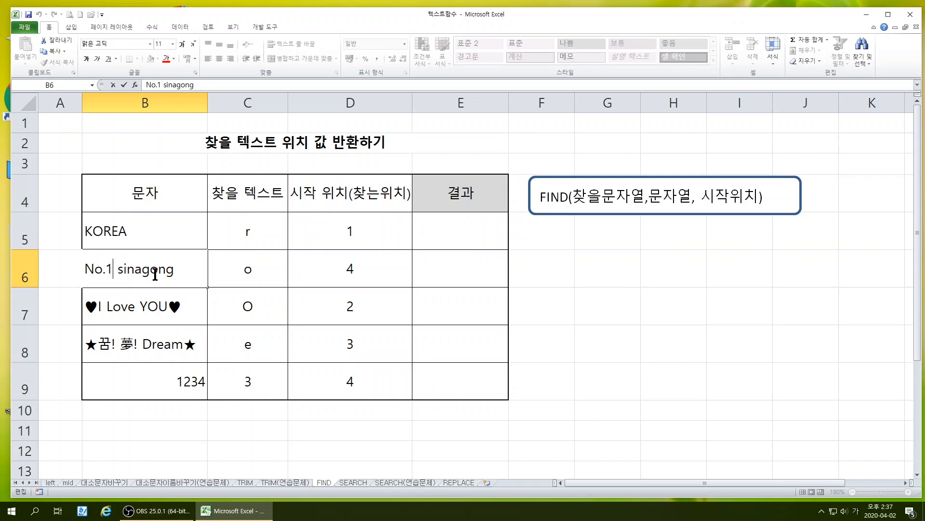
click(439, 277)
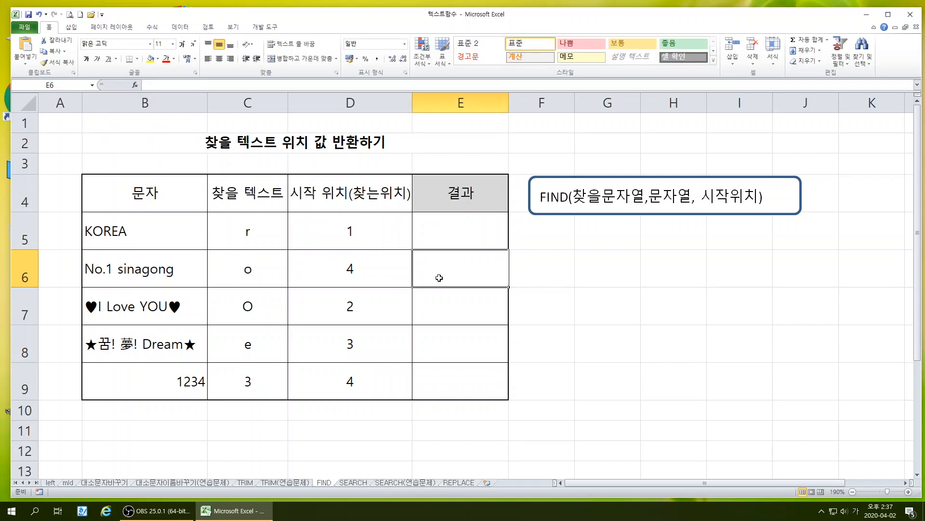
click(357, 264)
click(449, 273)
click(90, 307)
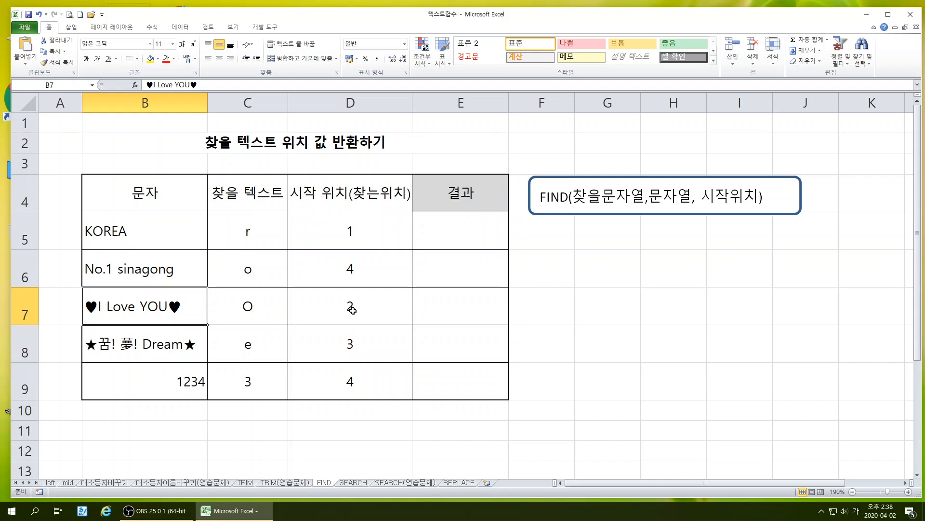
double_click(93, 344)
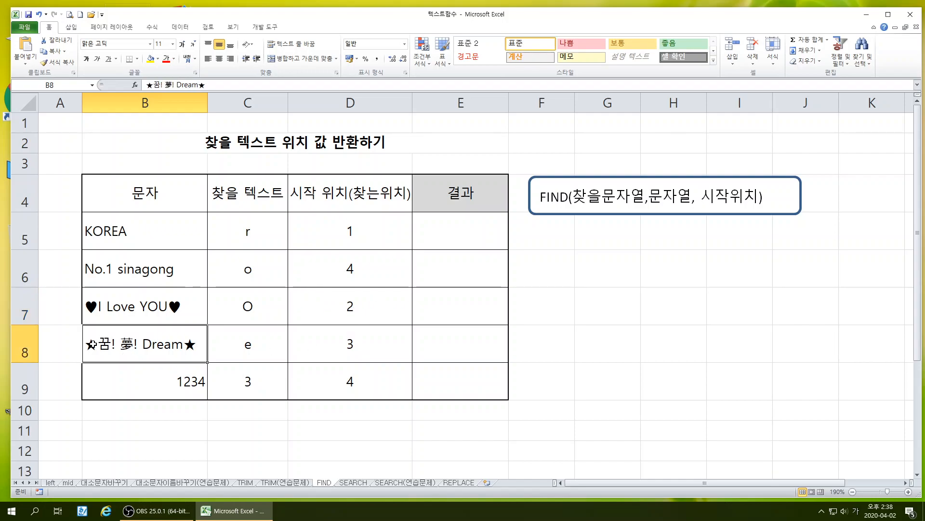
click(115, 344)
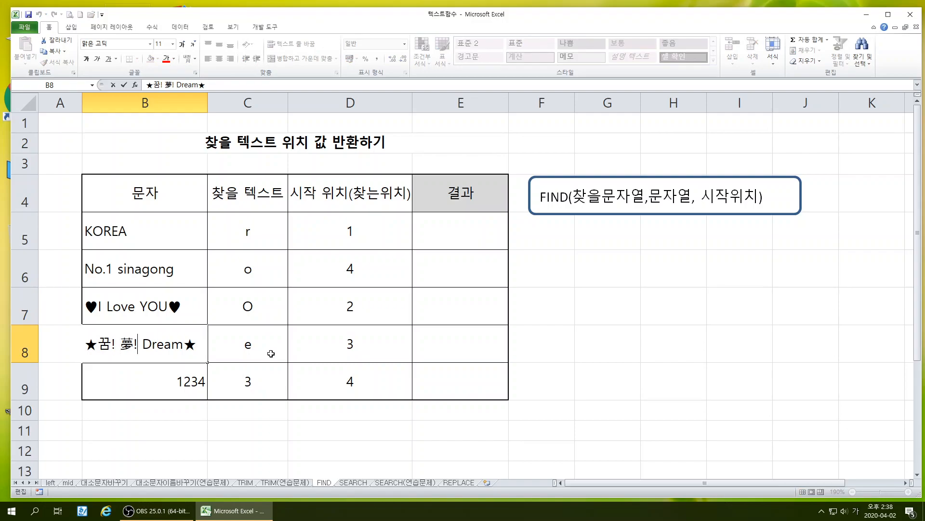
click(224, 433)
Insert the FIND function from the text category (텍스트) into result cell E5
click(463, 233)
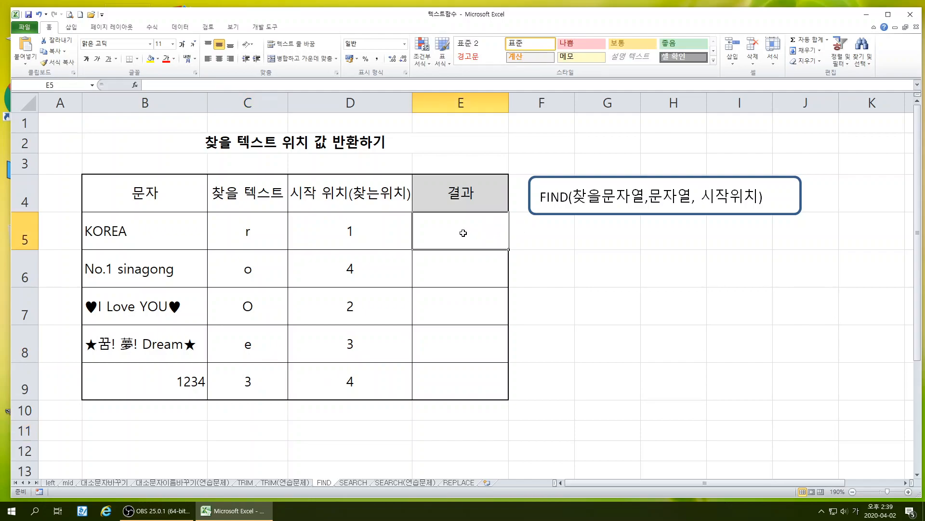
click(135, 85)
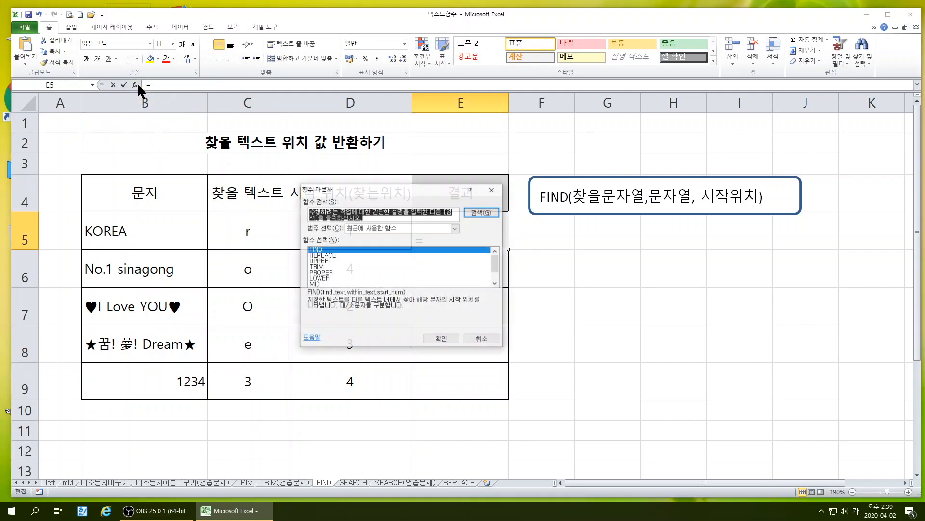
click(384, 228)
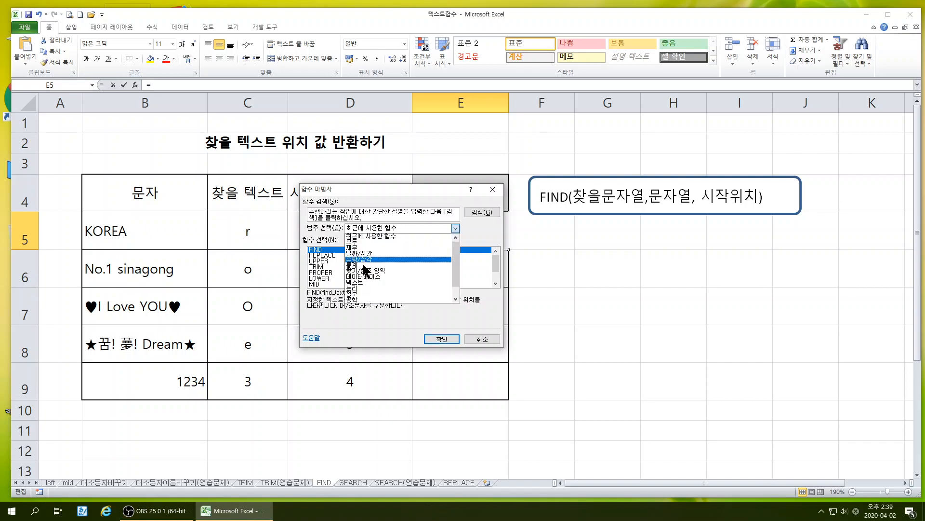
click(359, 282)
scroll(347, 269, down, 7)
scroll(345, 267, up, 2)
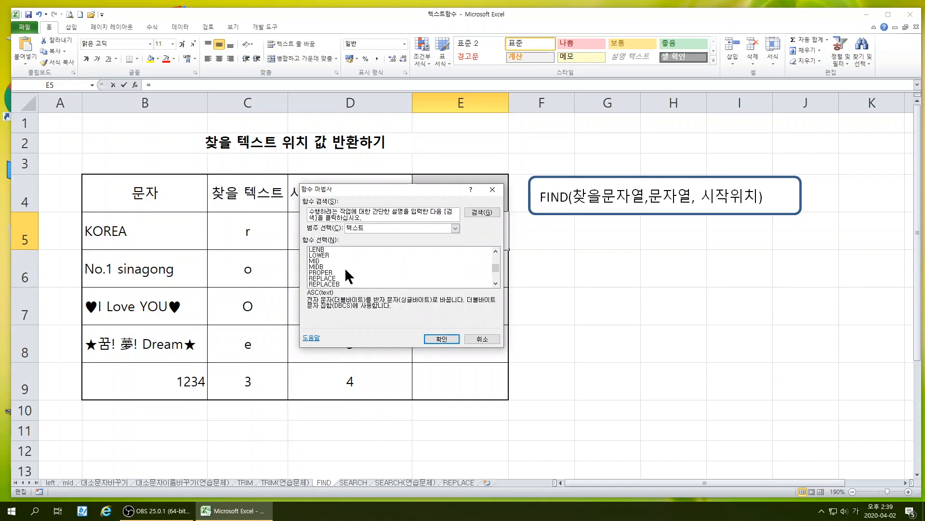
scroll(345, 267, up, 1)
scroll(342, 270, down, 3)
scroll(333, 277, up, 3)
scroll(333, 276, up, 3)
scroll(337, 270, up, 1)
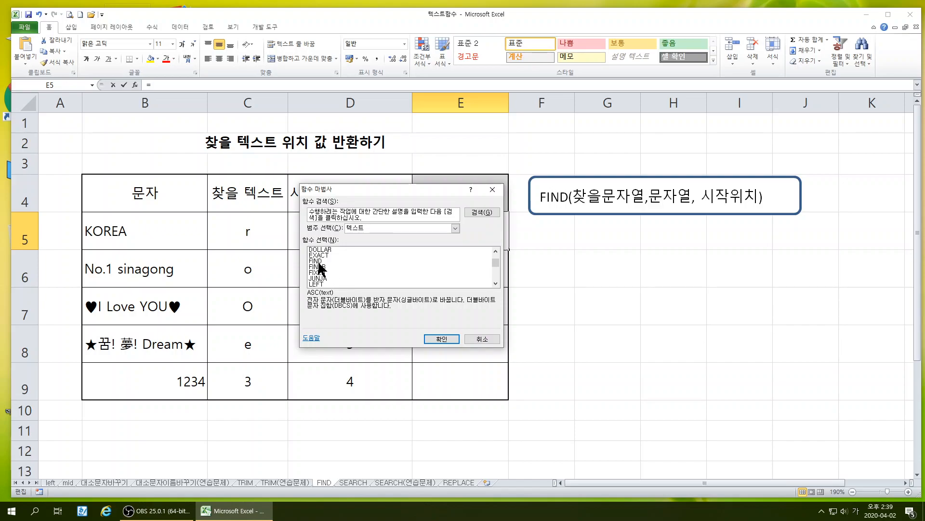
click(322, 267)
click(320, 260)
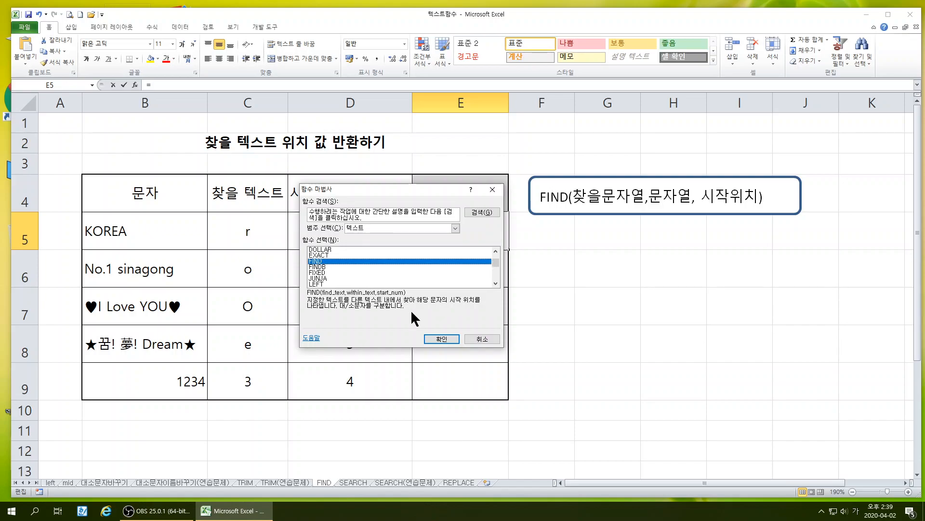
click(443, 339)
Complete the FIND formula in E5 with C5 as the search text, B5 as the string and D5 as the start position
drag(377, 207, 560, 243)
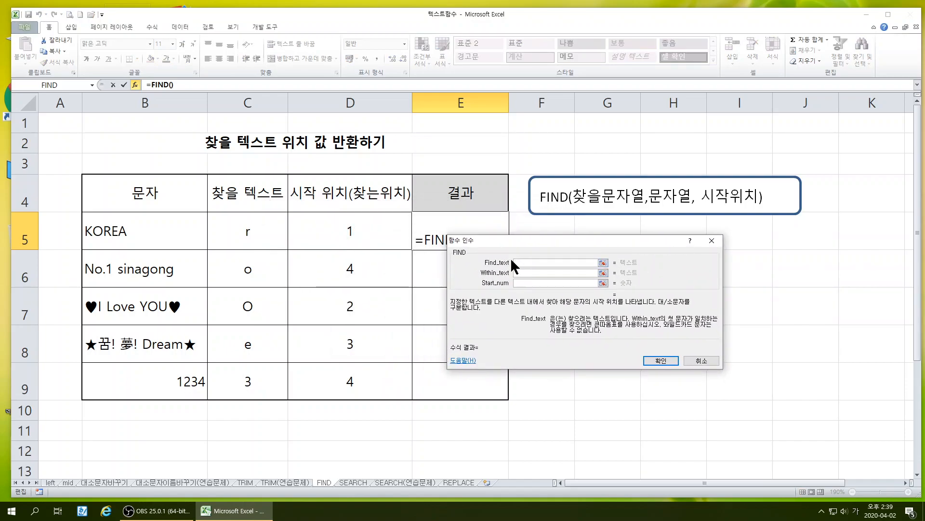
click(251, 231)
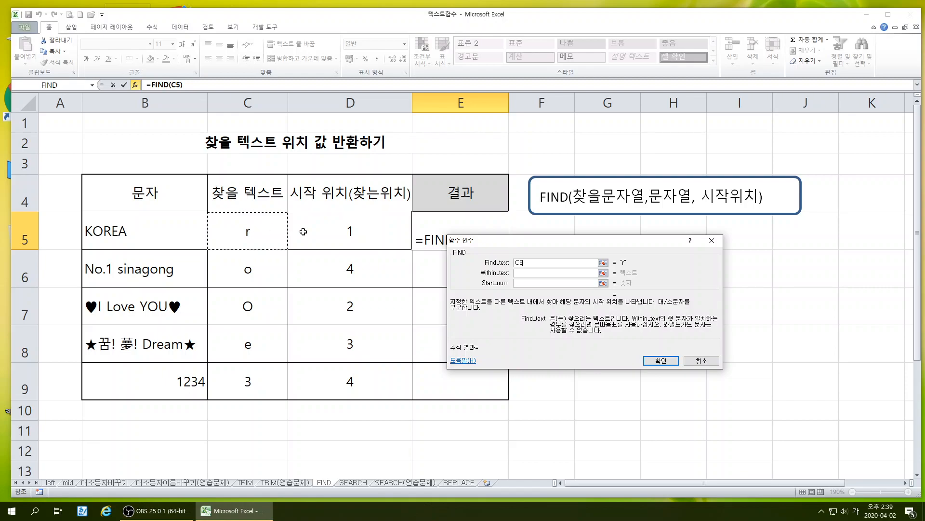
click(520, 274)
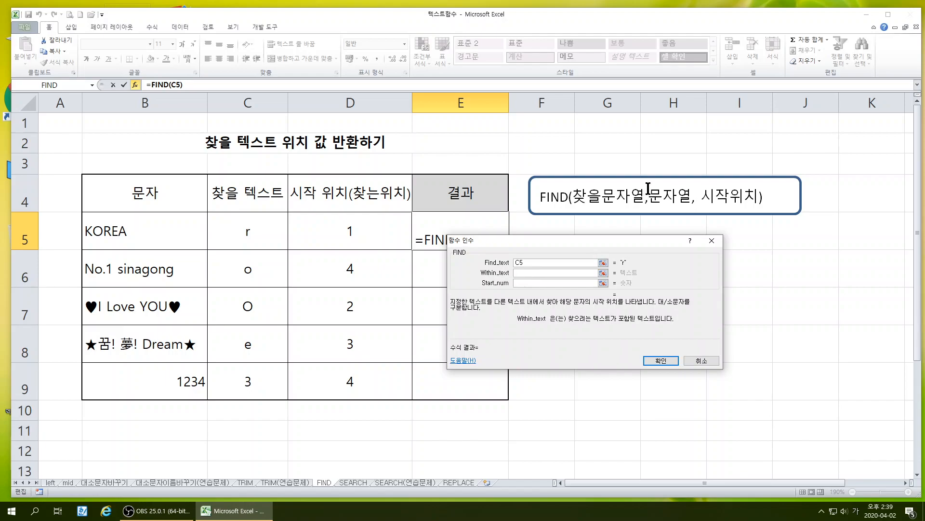
click(119, 236)
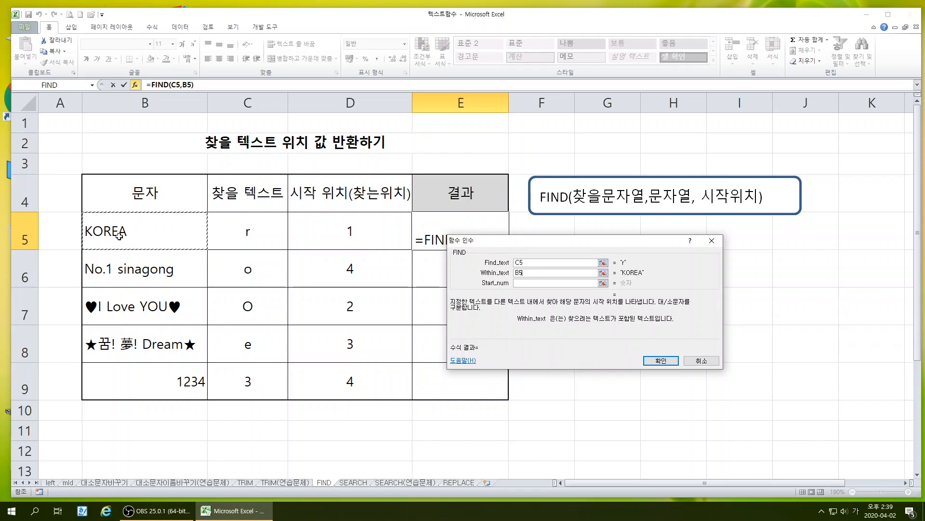
click(515, 283)
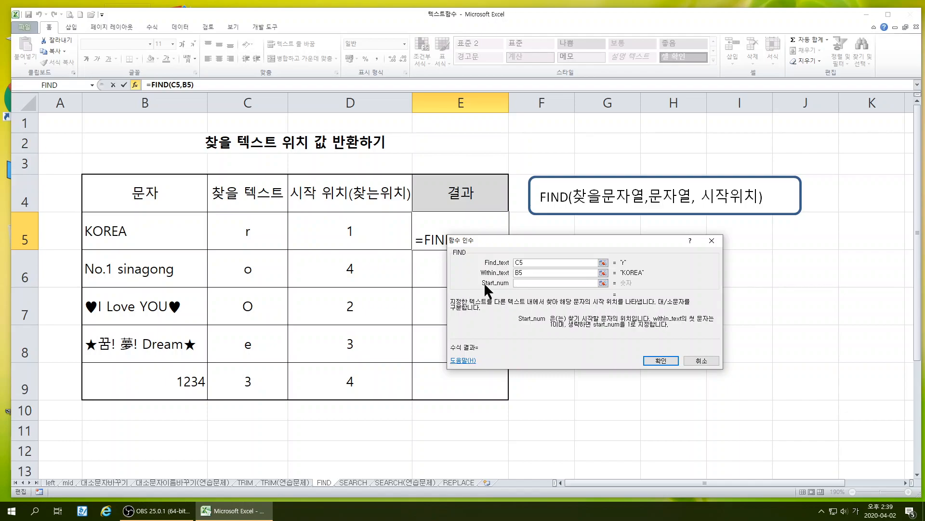
click(343, 229)
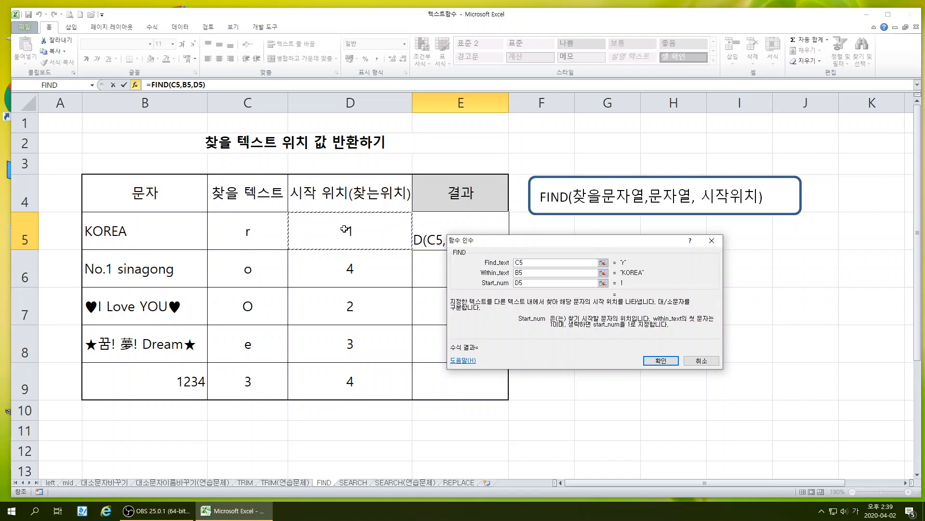
click(657, 360)
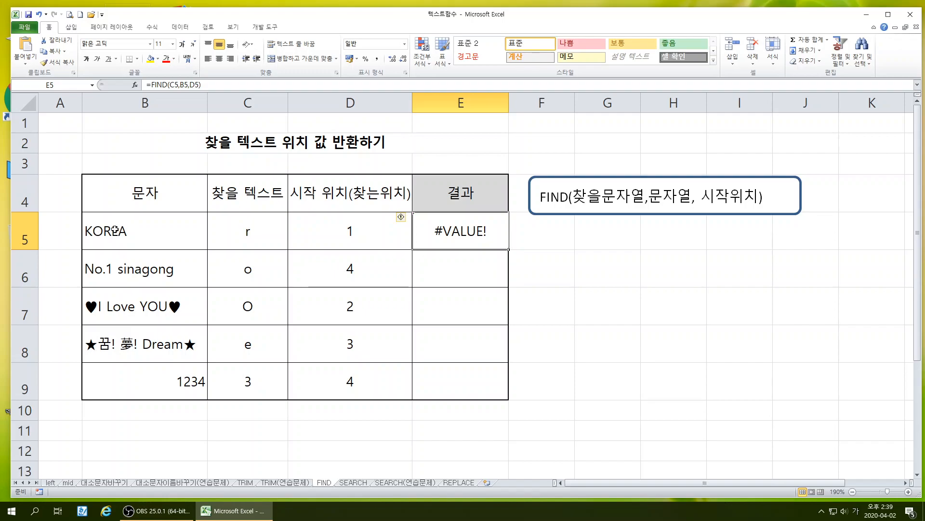
Change the search text in C5 to an uppercase R
double_click(243, 231)
text(ㄱ)
text(R)
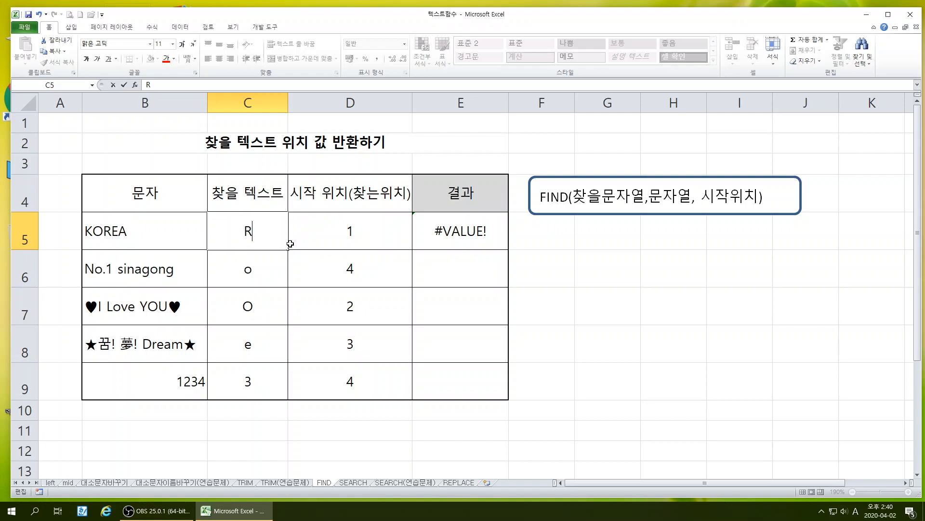
key(Return)
click(251, 233)
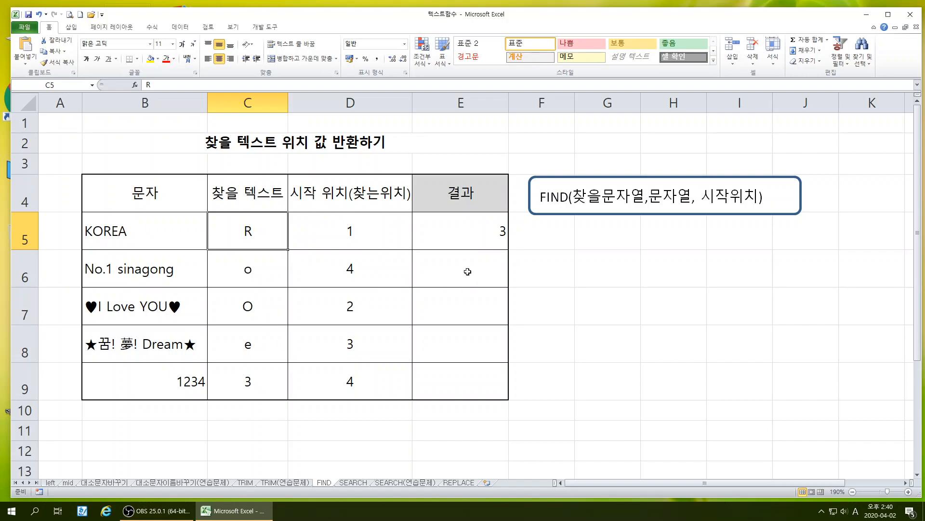
Copy the FIND formula from E5 down through E9
click(467, 238)
drag(509, 249, 508, 396)
click(607, 380)
Examine the FIND results in rows 6 to 9 against each row's string, search text and start position
click(497, 274)
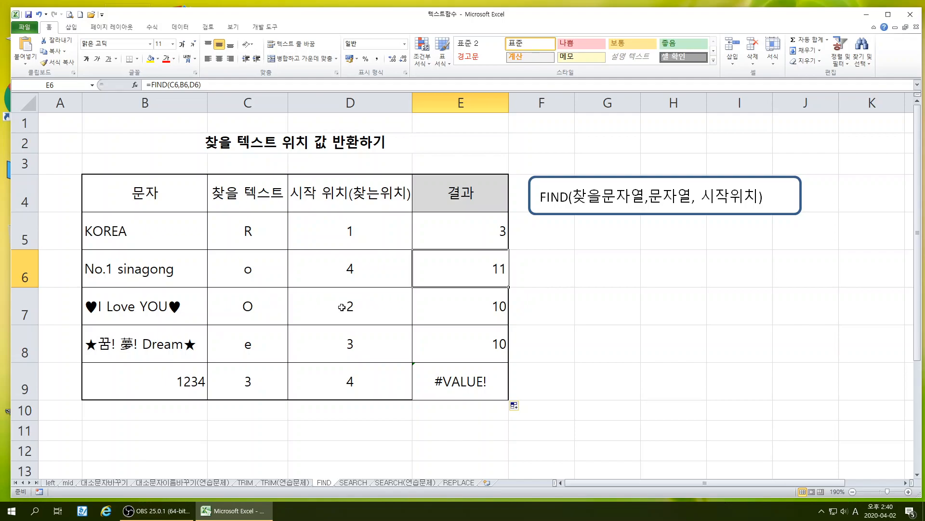
click(266, 351)
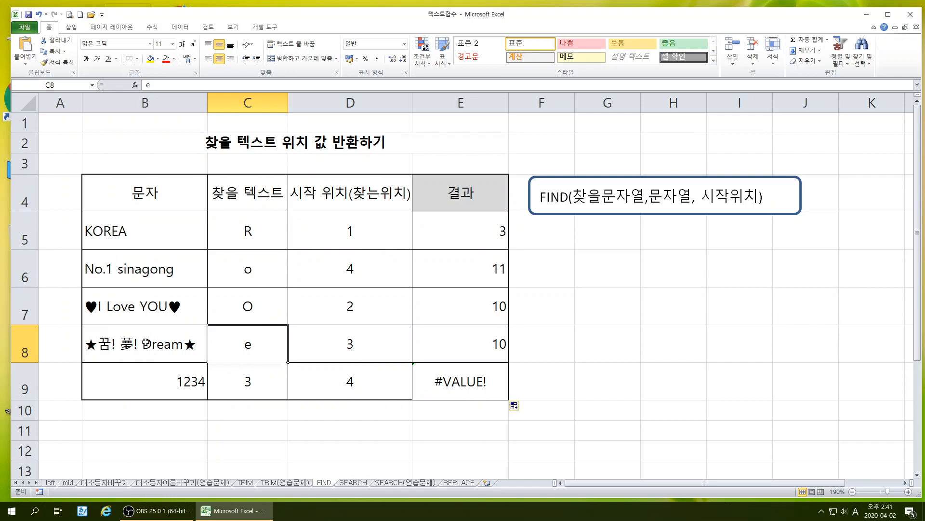
click(182, 381)
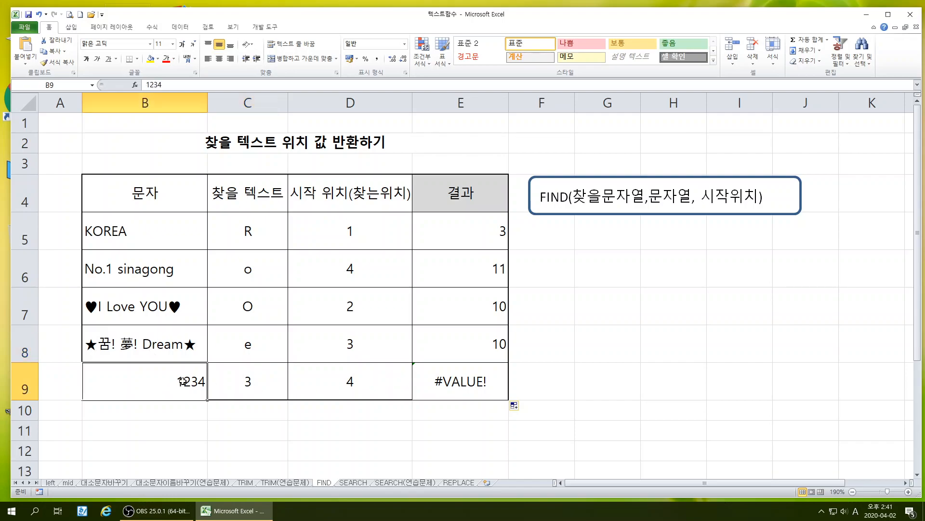
click(257, 387)
click(351, 381)
click(203, 393)
click(348, 382)
click(252, 392)
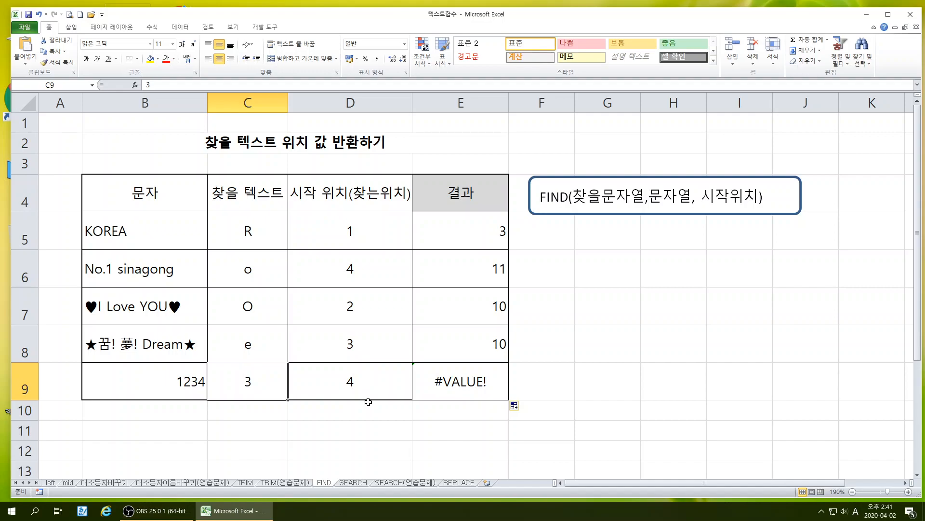
click(104, 348)
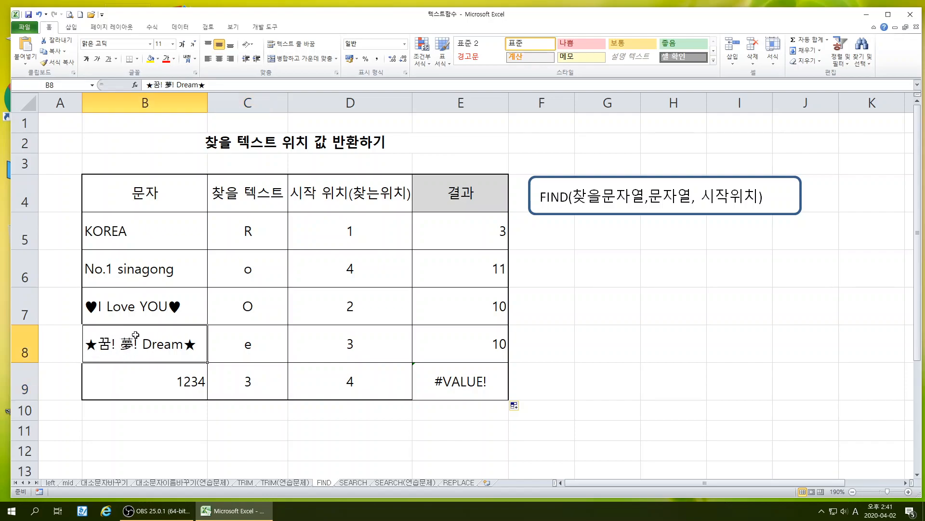
Enter the note FINDB in F6 and move it to G6
click(535, 255)
key(Hangul)
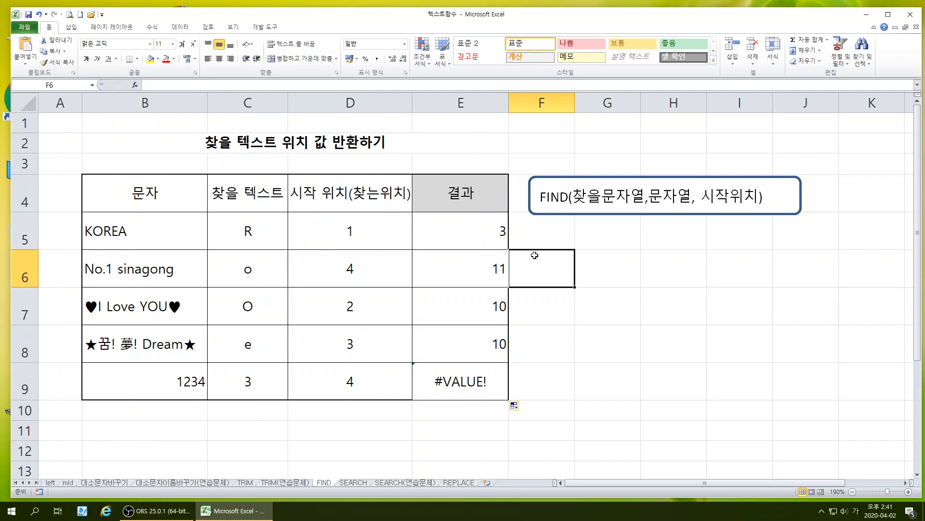
text(랴)
key(BackSpace)
key(Hangul)
text(FID)
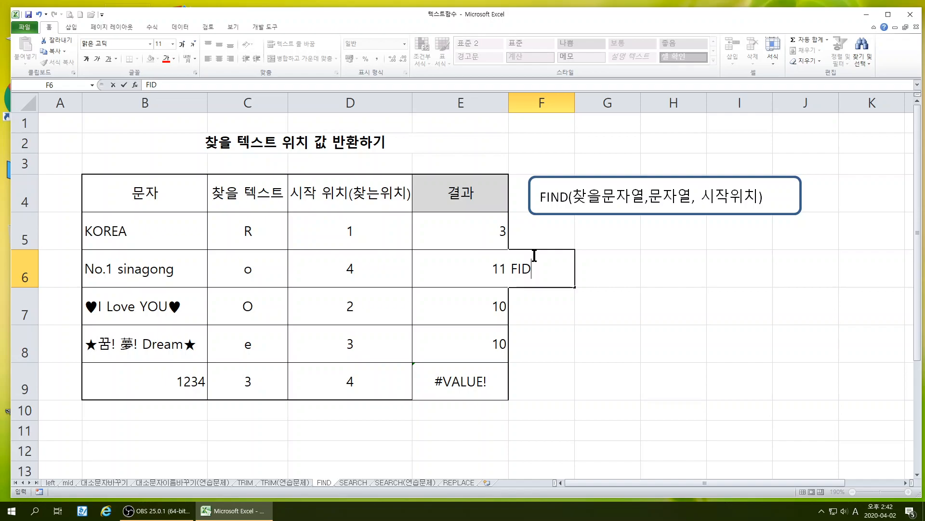
key(BackSpace)
text(NDB)
key(Return)
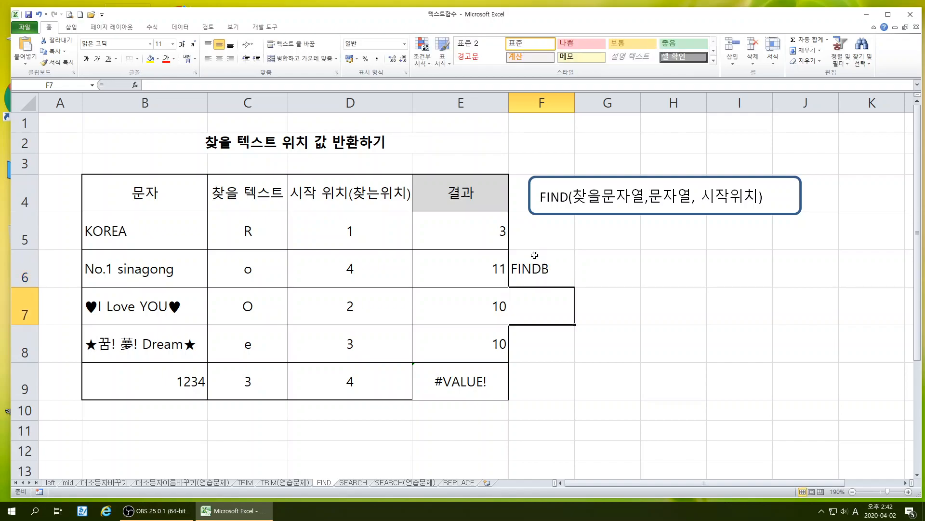
click(536, 254)
drag(533, 247, 610, 269)
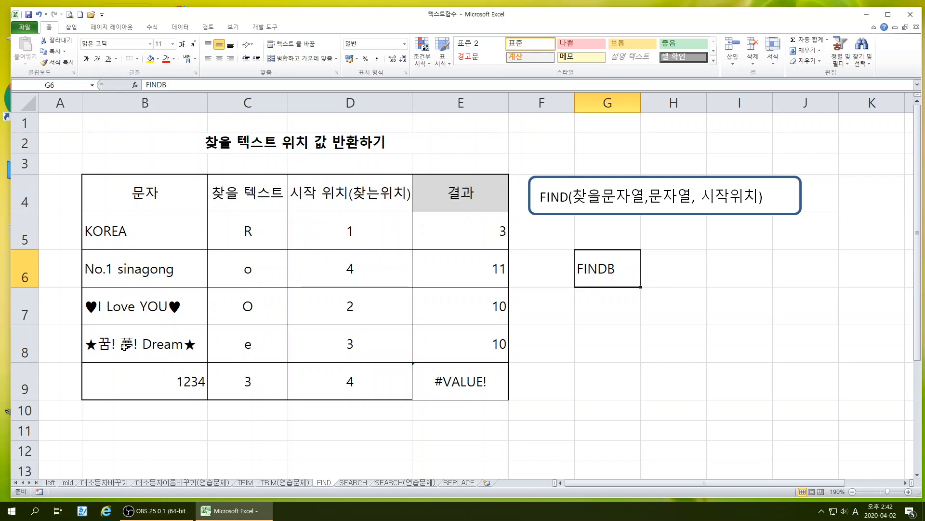
click(503, 351)
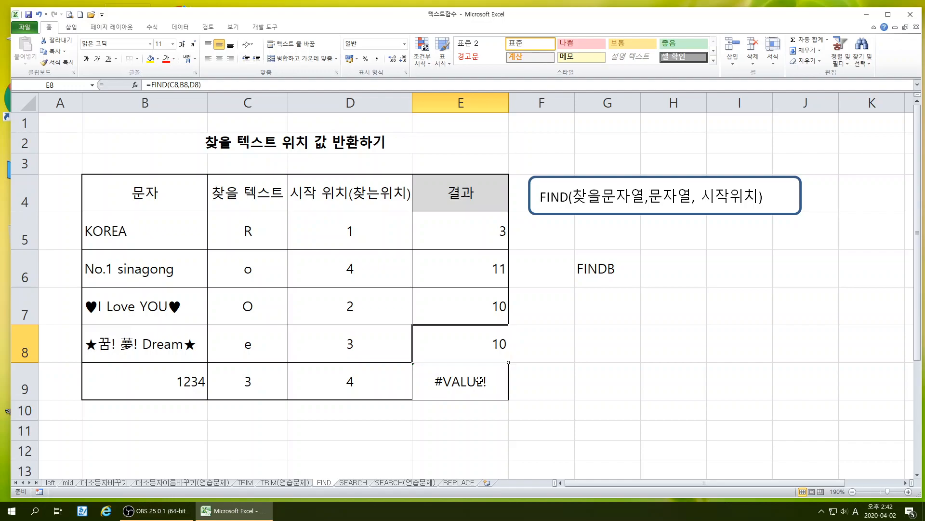
click(91, 344)
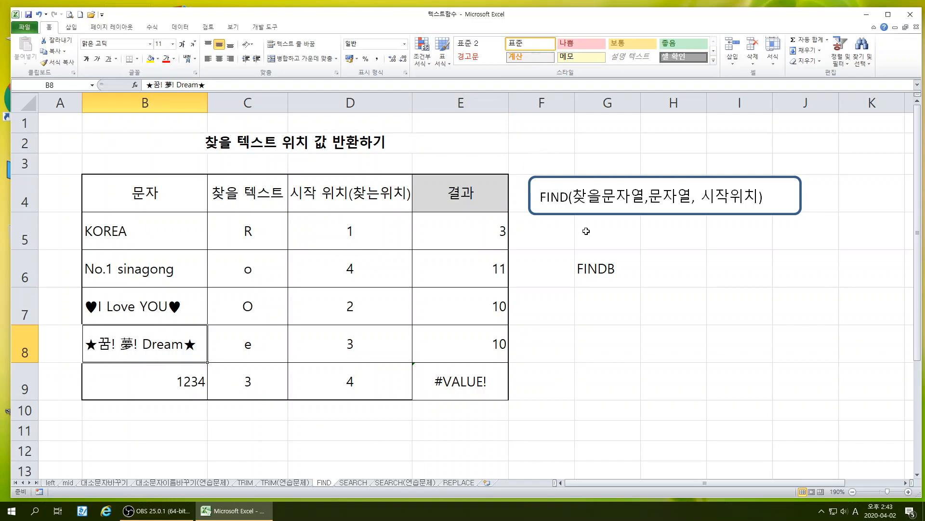
click(607, 273)
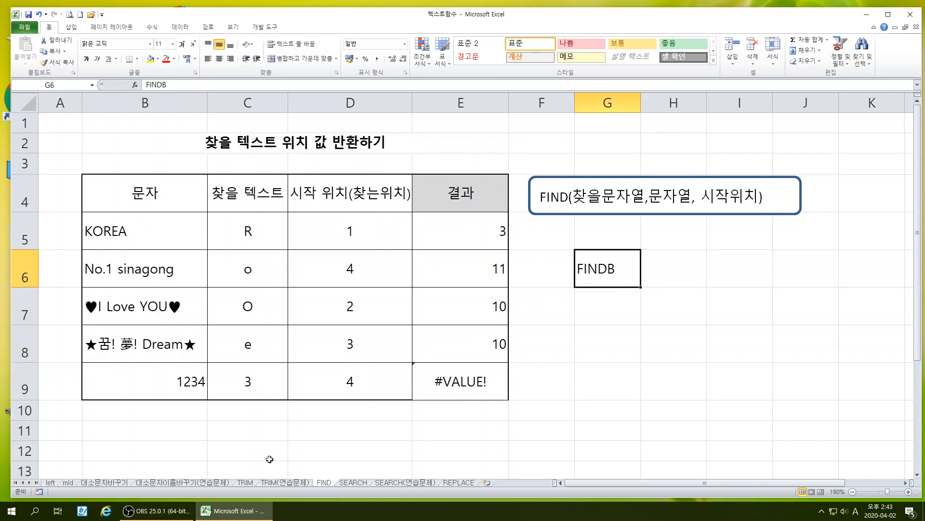
Open the SEARCH sheet and move its syntax box directly below the table, starting in column B at row 9
click(353, 481)
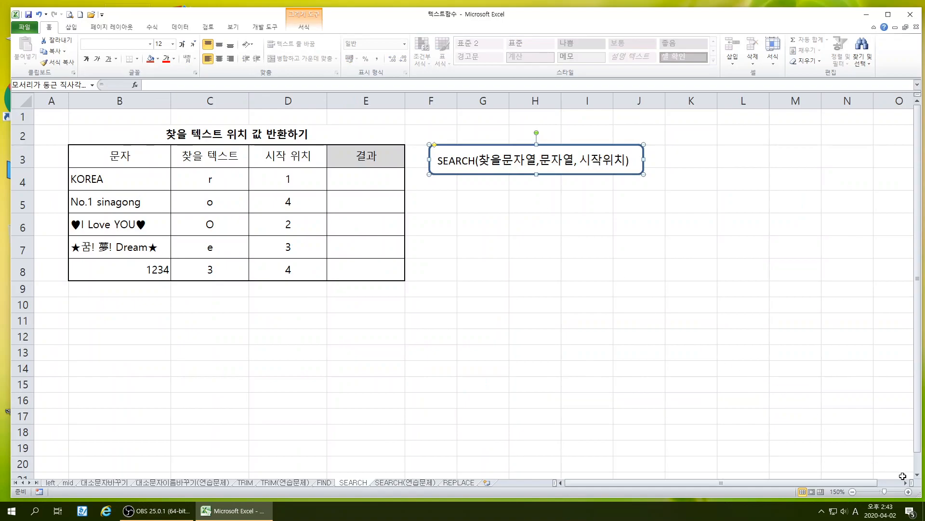
click(909, 491)
click(908, 491)
click(909, 491)
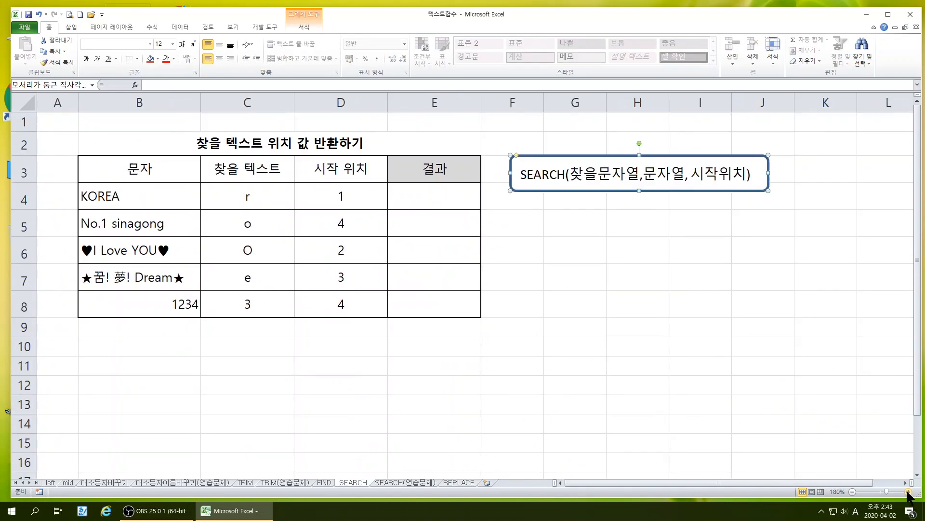
click(909, 491)
click(602, 263)
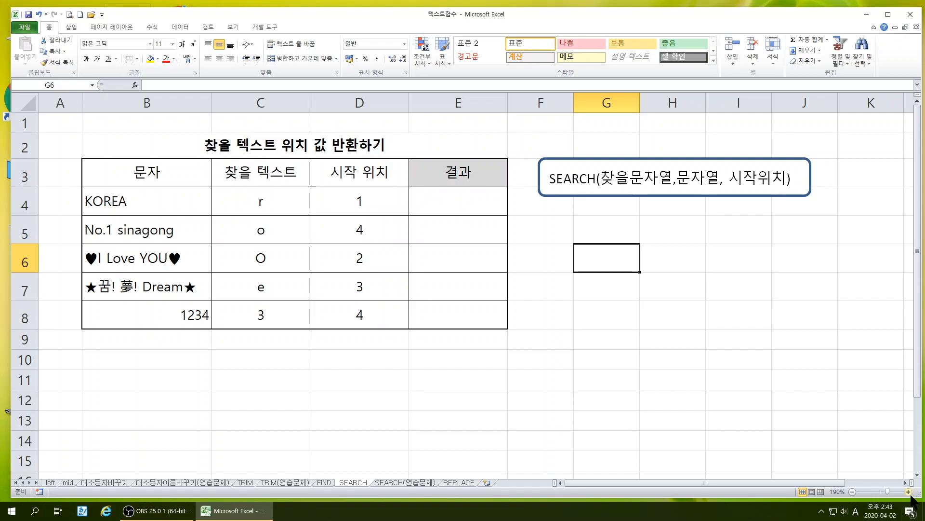
click(908, 491)
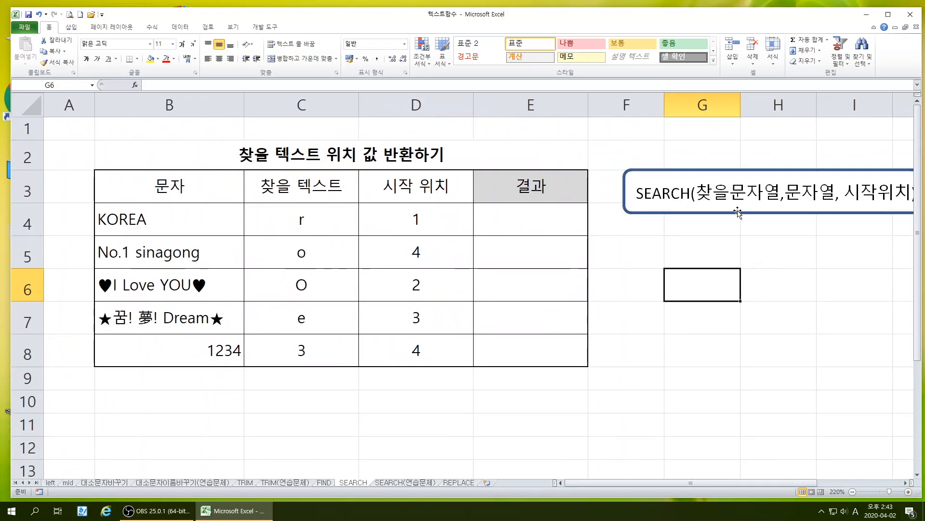
mouse_move(737, 212)
mouse_down()
mouse_move(527, 415)
mouse_move(223, 433)
mouse_move(213, 419)
mouse_up()
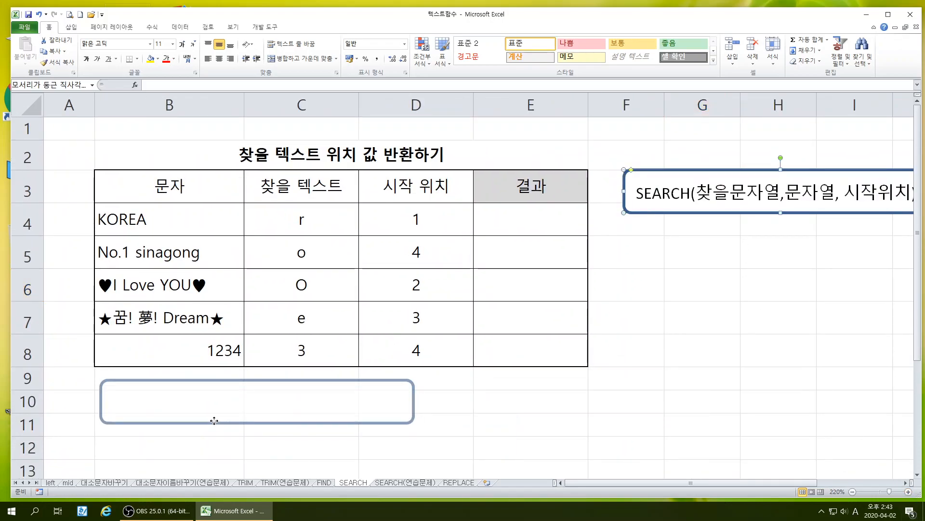
click(486, 420)
Insert the SEARCH function from the text category (텍스트) into result cell E4
click(482, 219)
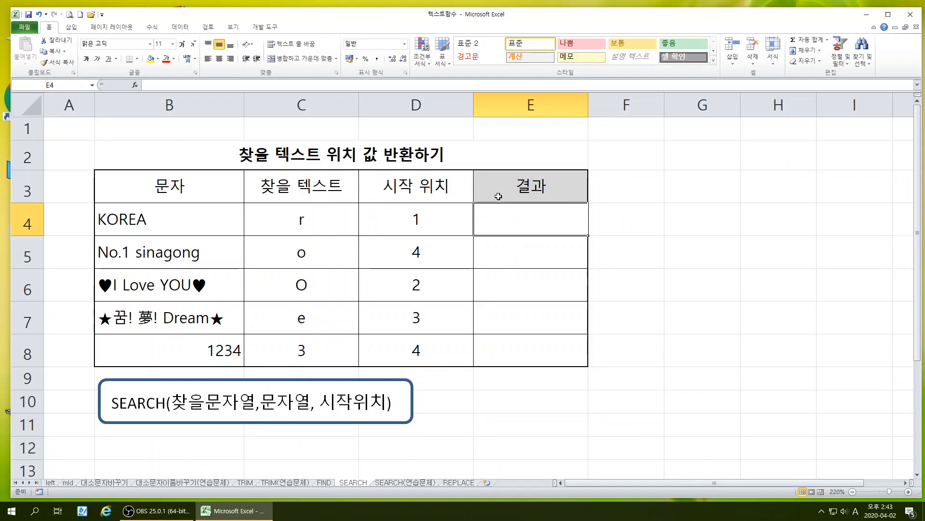
click(135, 85)
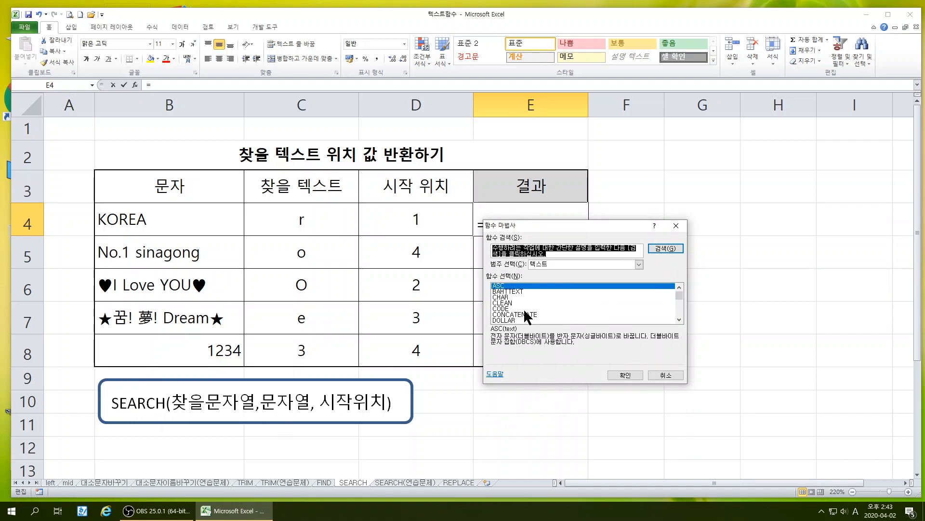
scroll(528, 316, down, 6)
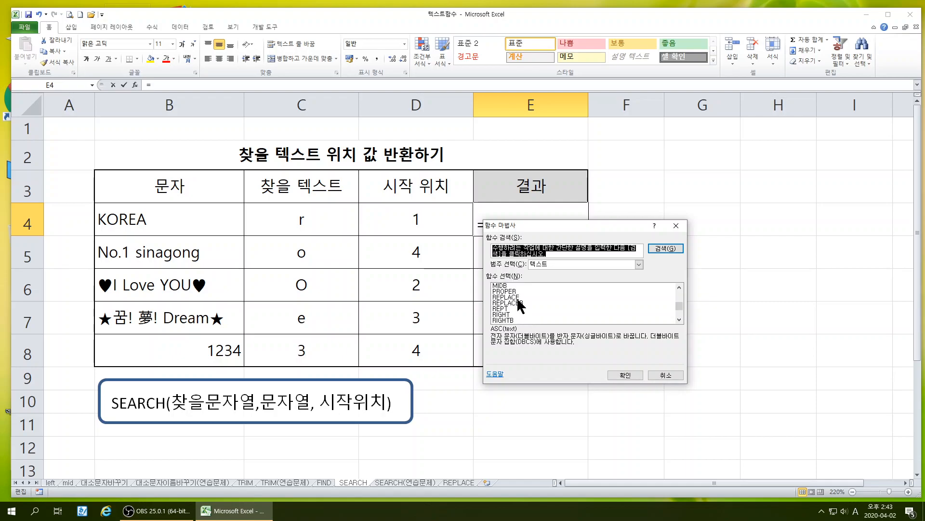
click(509, 309)
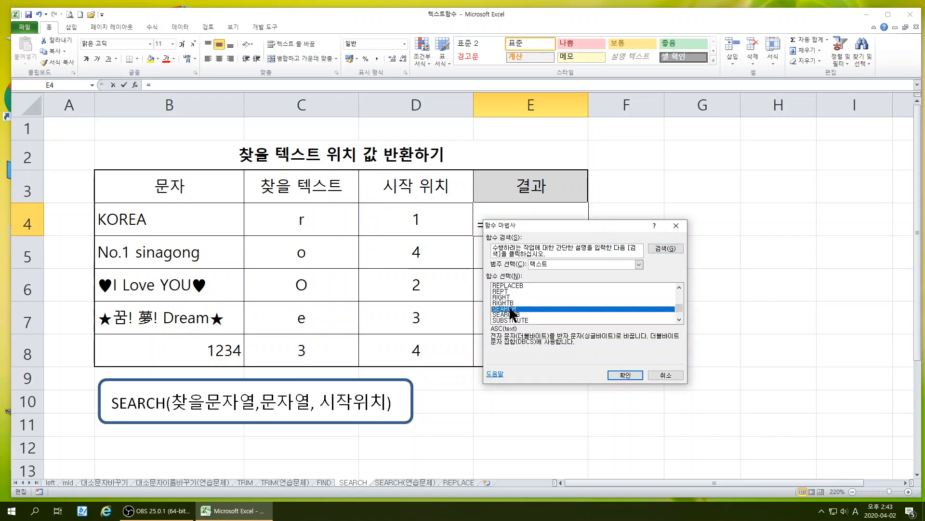
click(618, 375)
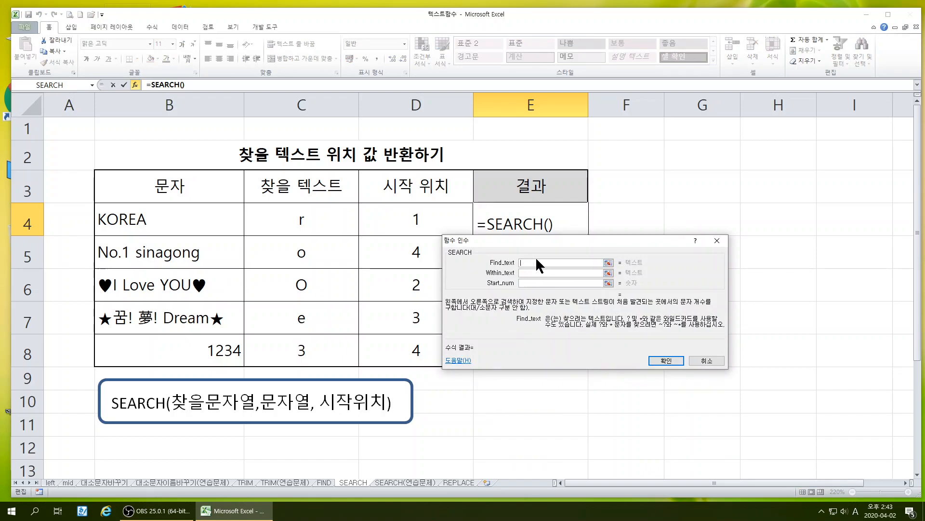
Set the SEARCH arguments for E4 to find text C4, within text B4 and start number D4, and accept the formula
drag(521, 241, 294, 249)
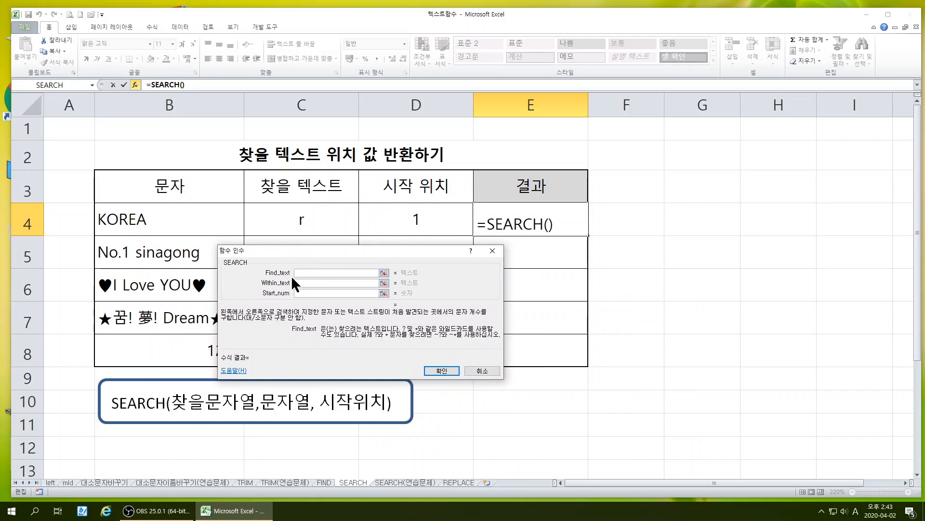
click(304, 221)
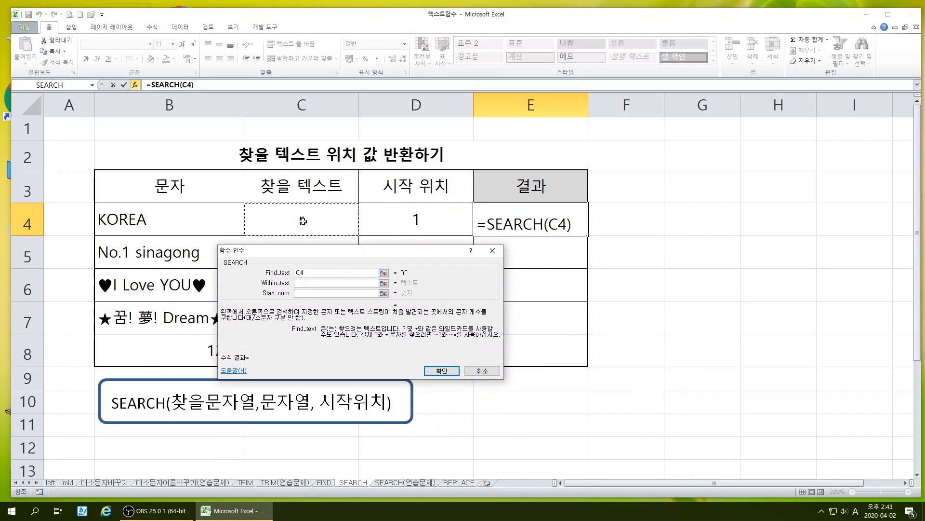
click(326, 283)
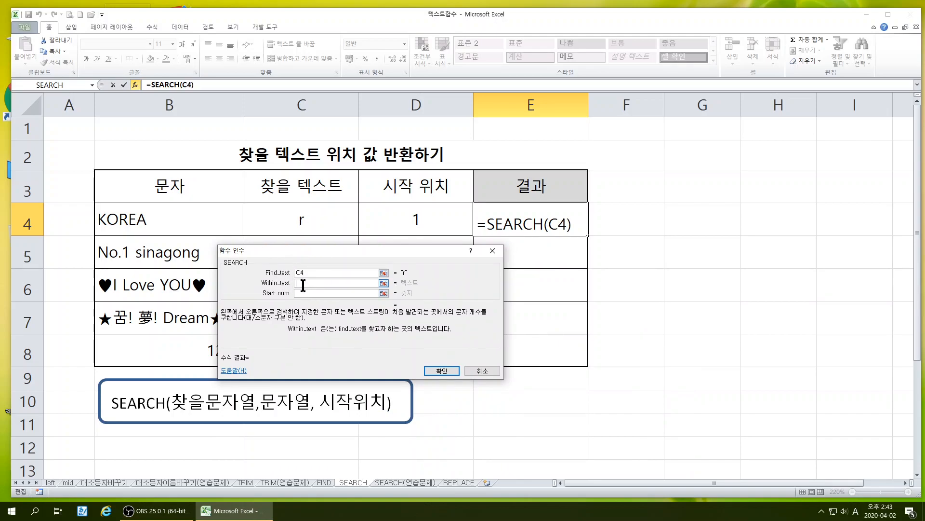
click(161, 223)
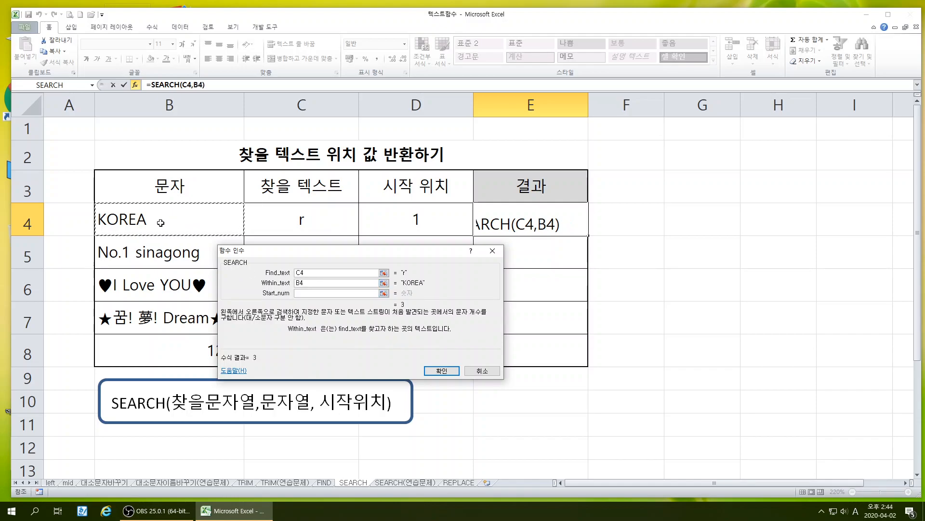
click(301, 293)
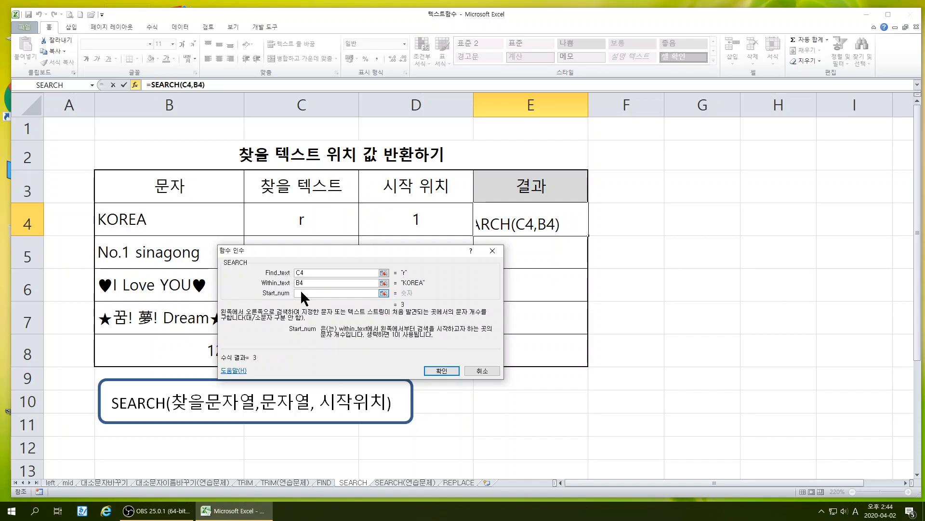
click(416, 216)
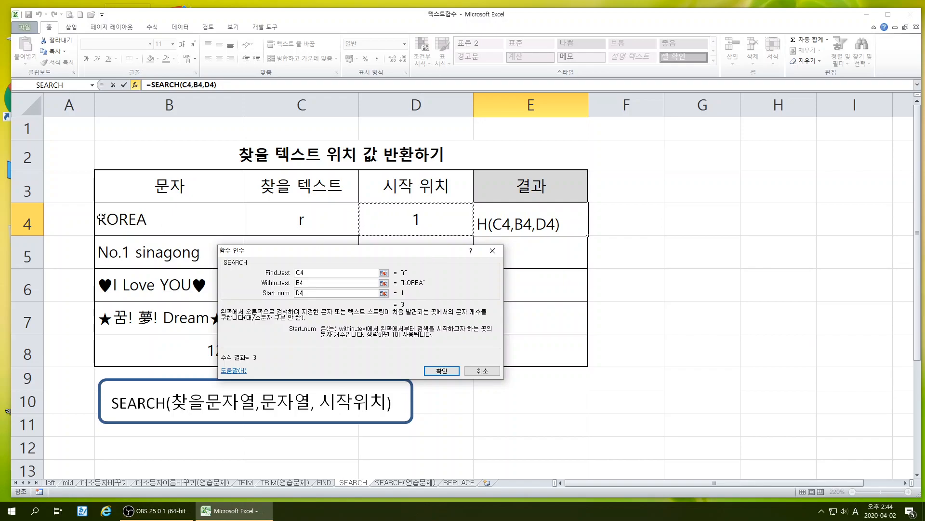
click(440, 371)
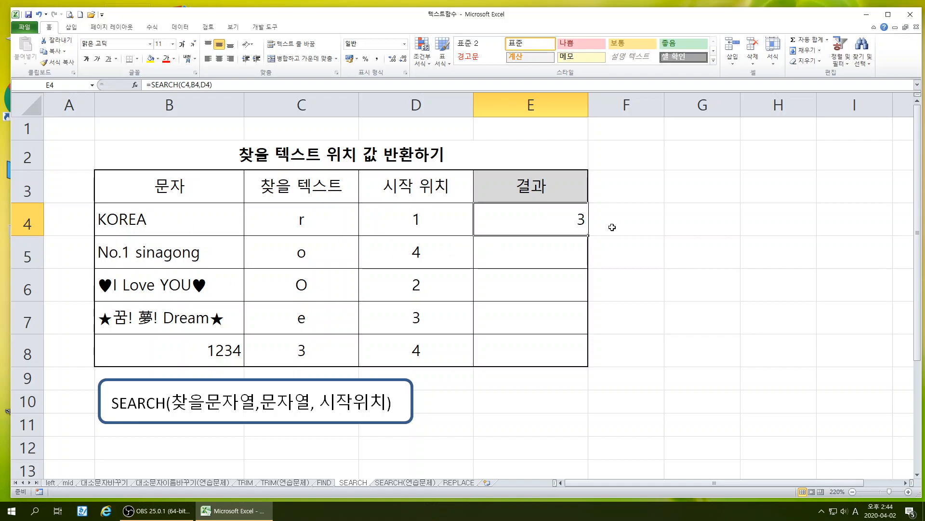
Copy the SEARCH formula from E4 down to E8 and check the formulas in E5 to E8
drag(589, 237, 589, 274)
drag(576, 364, 576, 363)
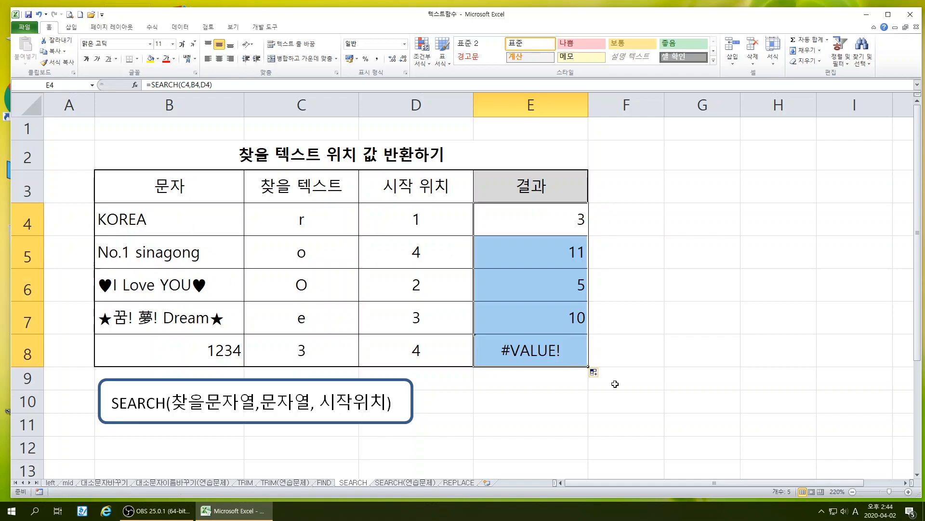
click(562, 252)
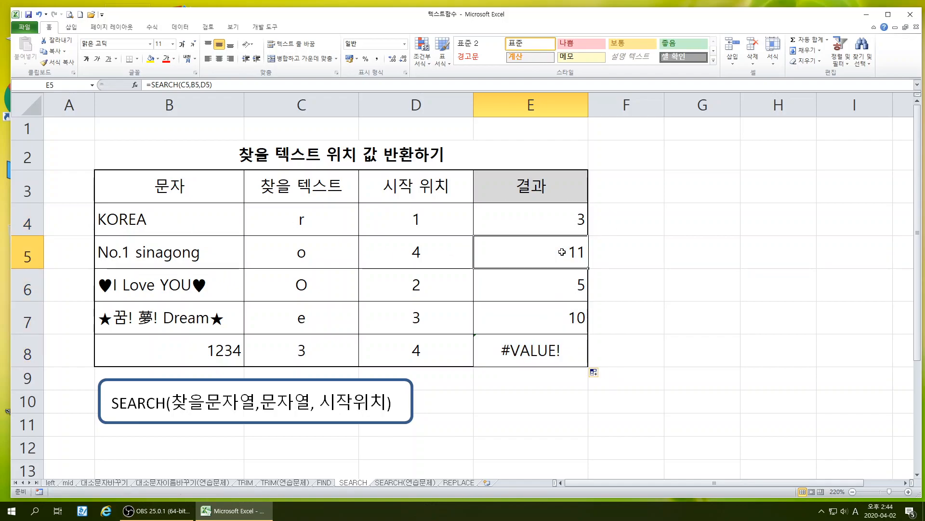
click(564, 285)
click(564, 319)
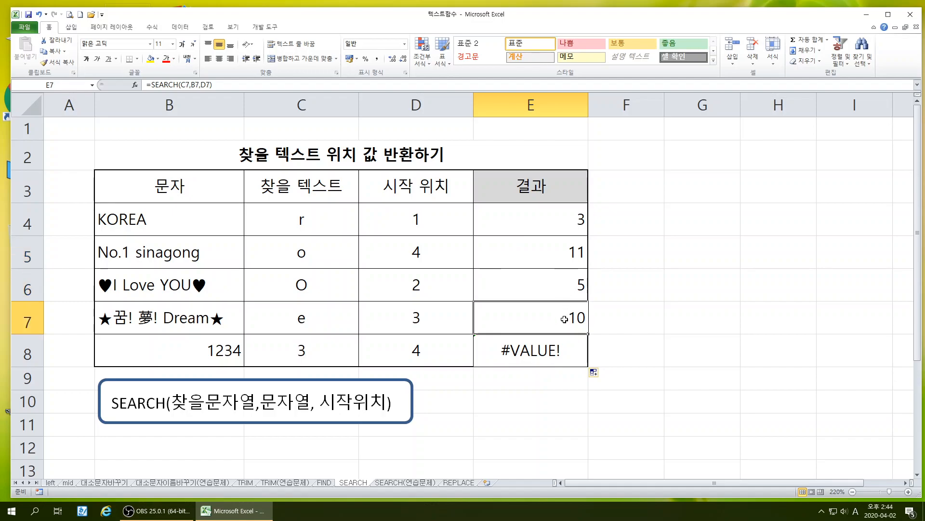
click(530, 355)
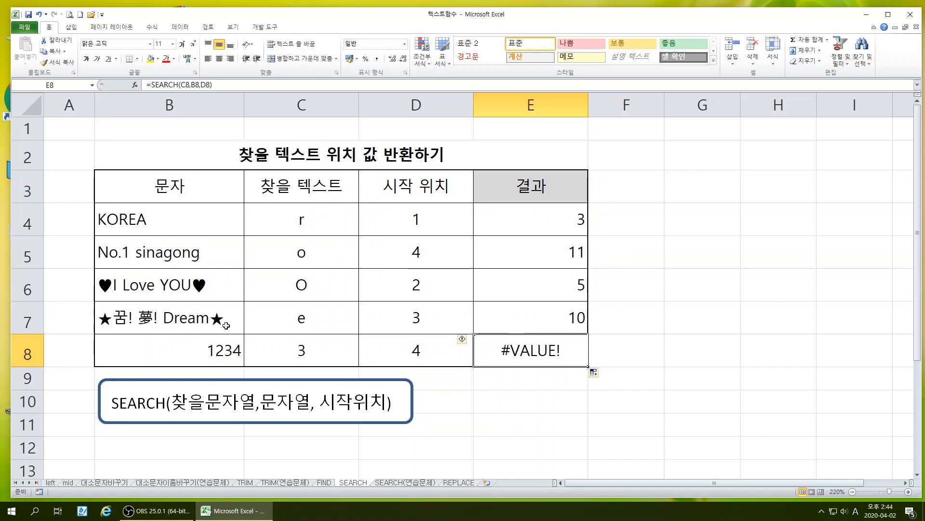
Open the SEARCH(연습문제) sheet and shift the SEARCH and MID syntax boxes slightly closer to the table, aligned in one row
click(391, 482)
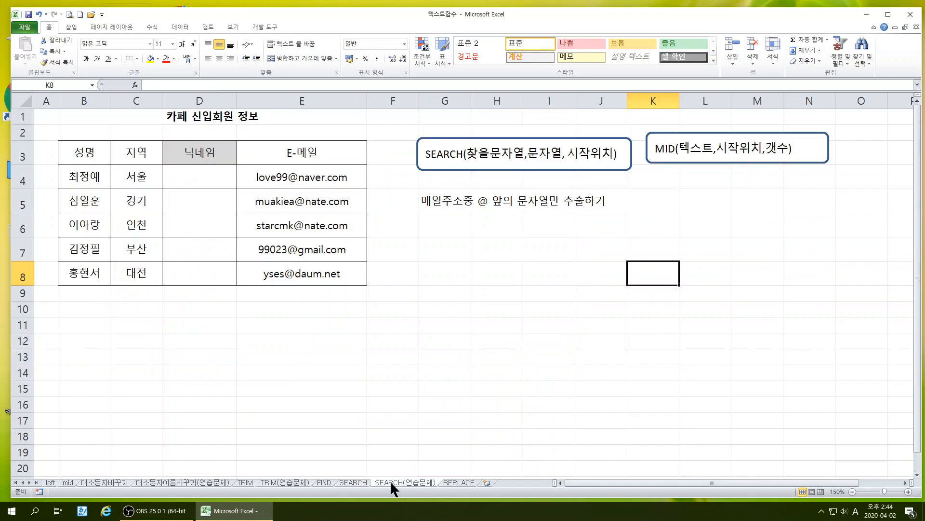
drag(480, 169, 455, 167)
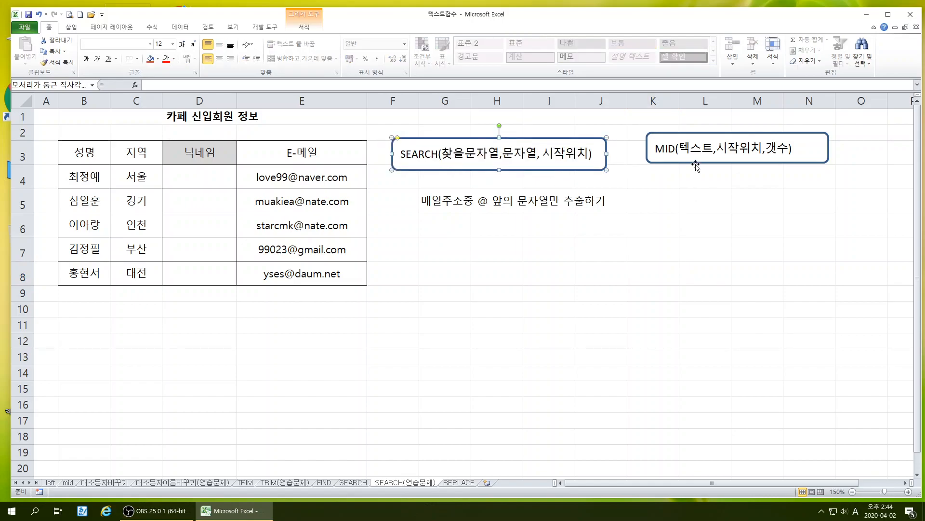
click(692, 164)
drag(691, 164, 670, 171)
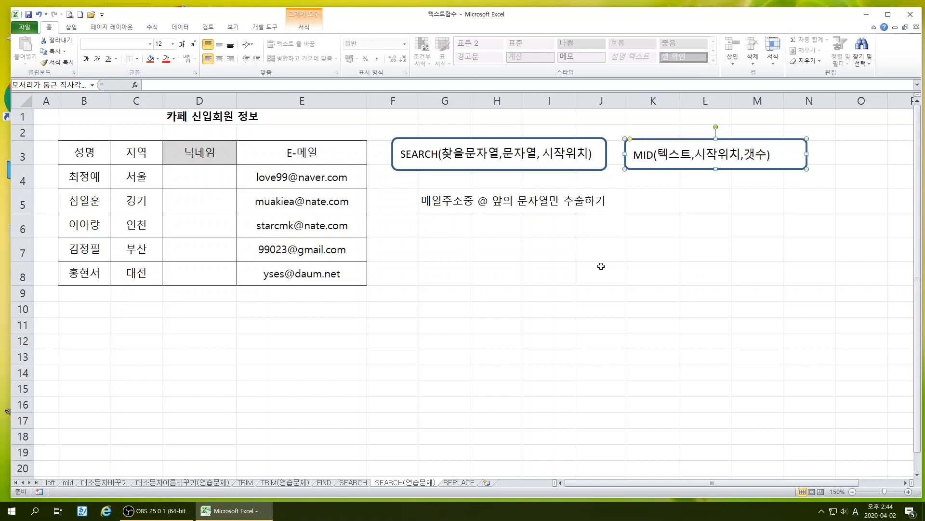
Examine the E-mail column (E-메일) in E4:E8 against the empty nickname cells (닉네임) for the text before each @
drag(298, 181, 291, 278)
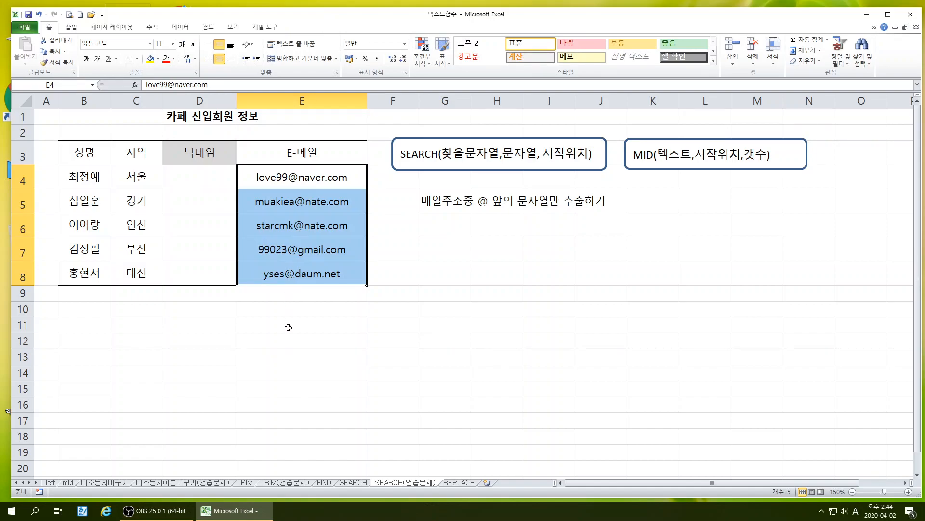
click(287, 337)
click(271, 174)
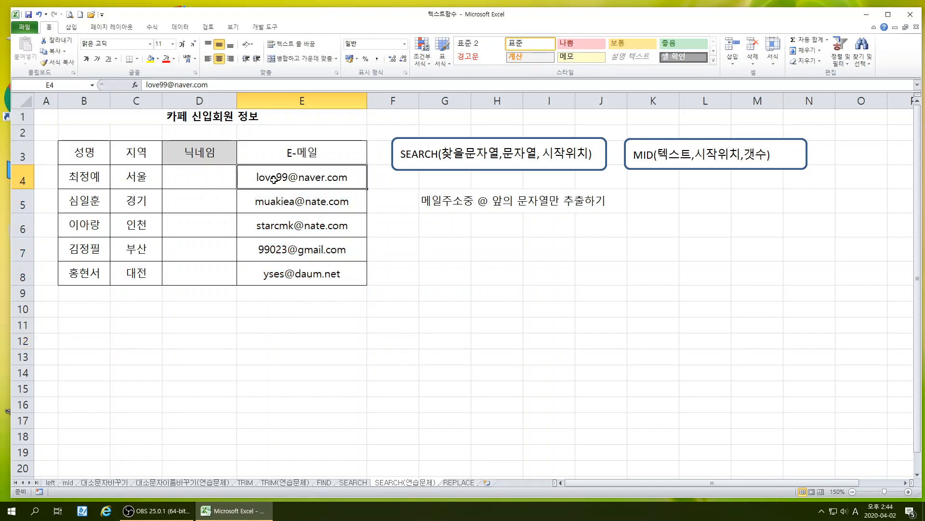
click(199, 185)
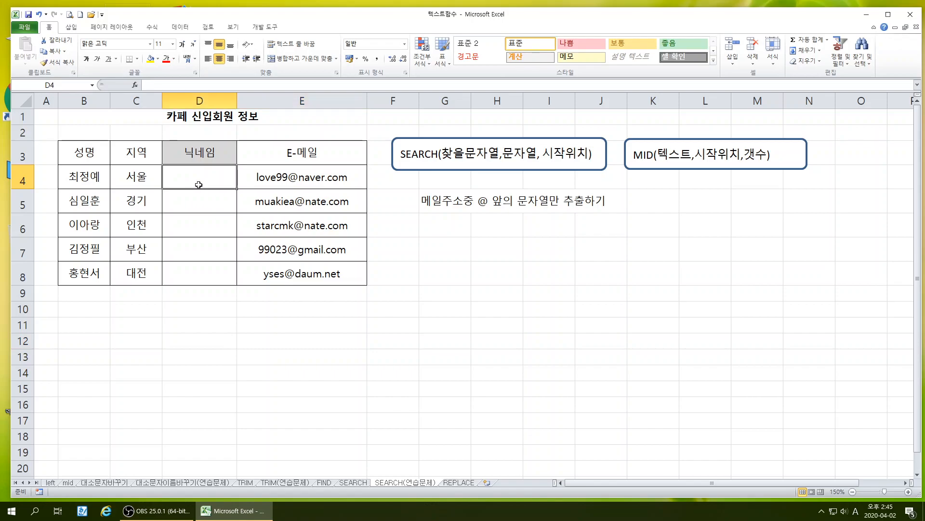
click(269, 178)
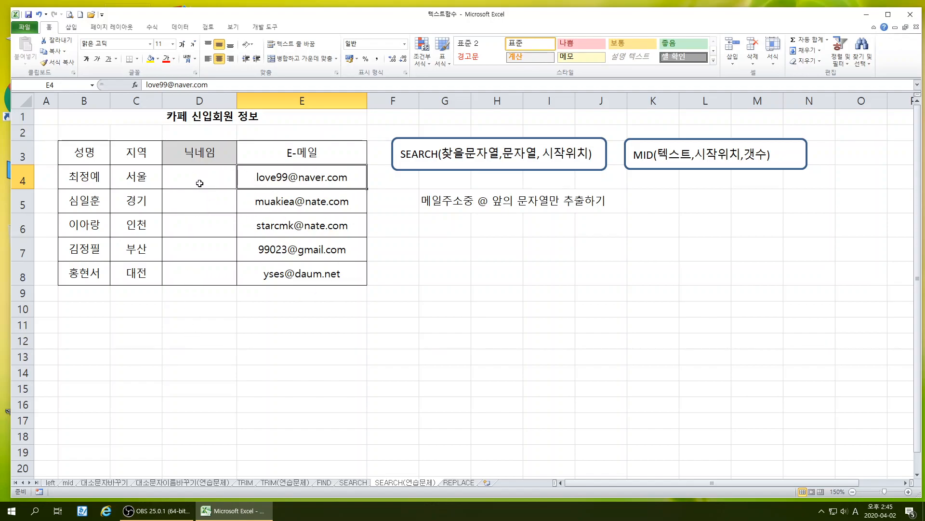
click(259, 208)
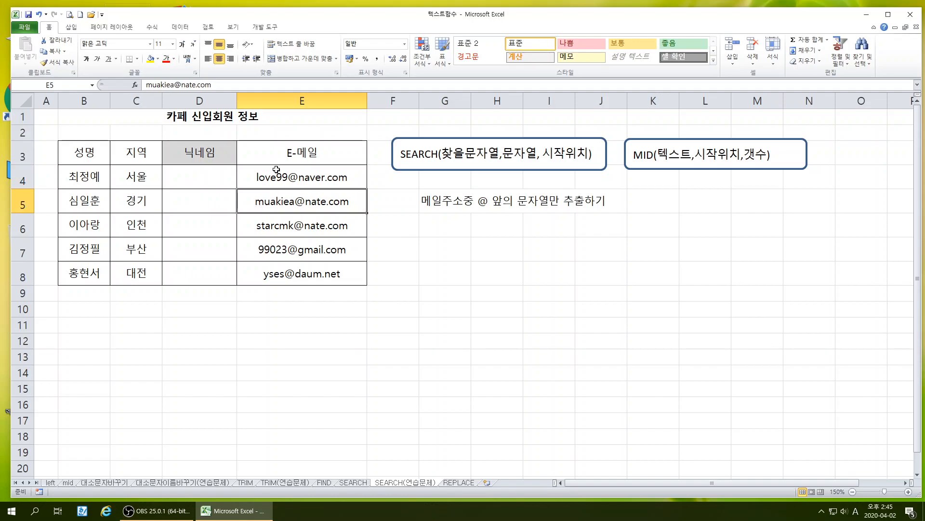
click(402, 291)
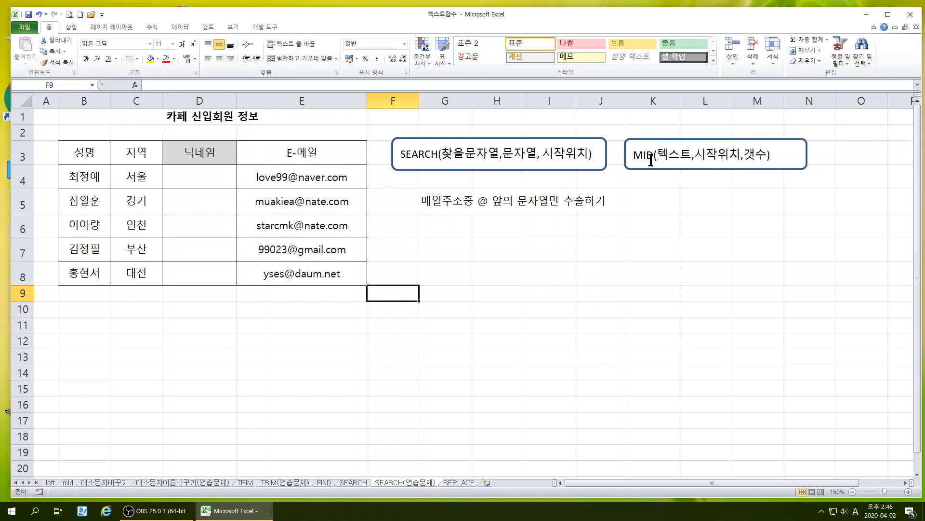
click(339, 179)
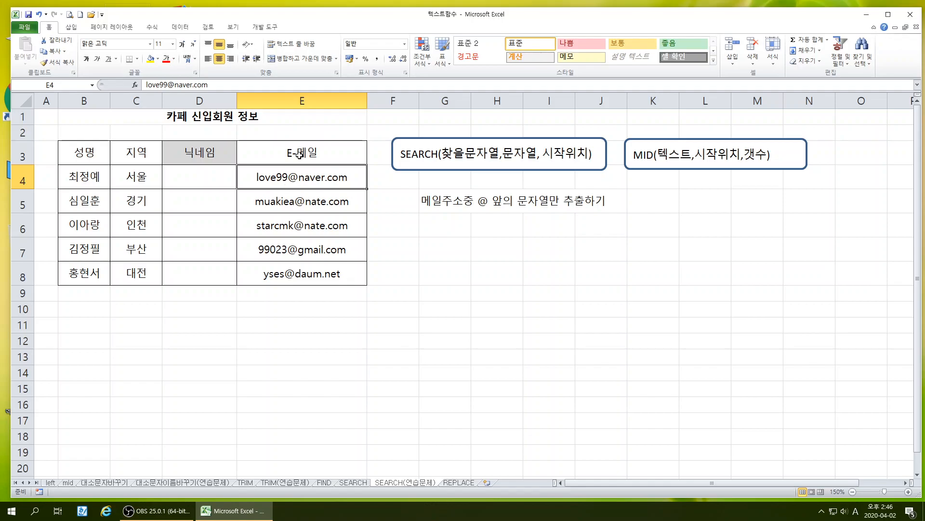
Start a plain-text formula note in G6 with MID(E4,1,6
click(441, 230)
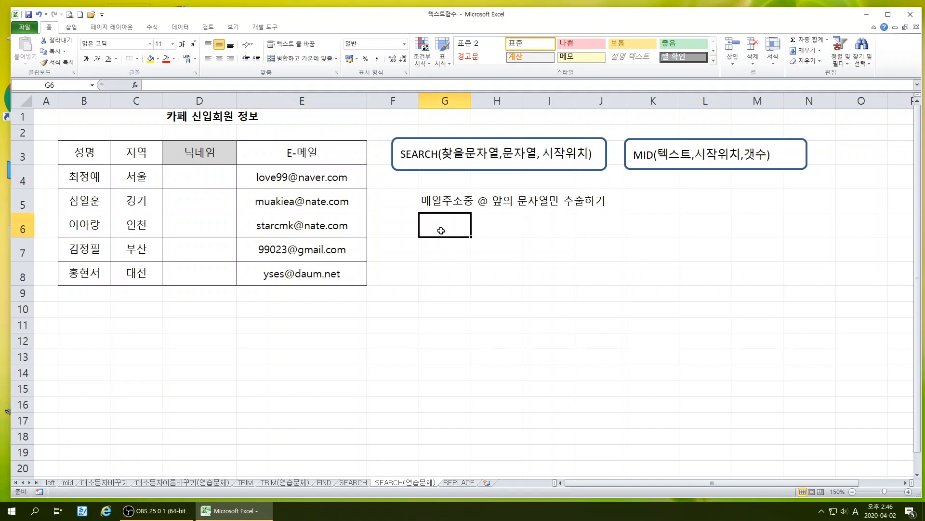
text(MID()
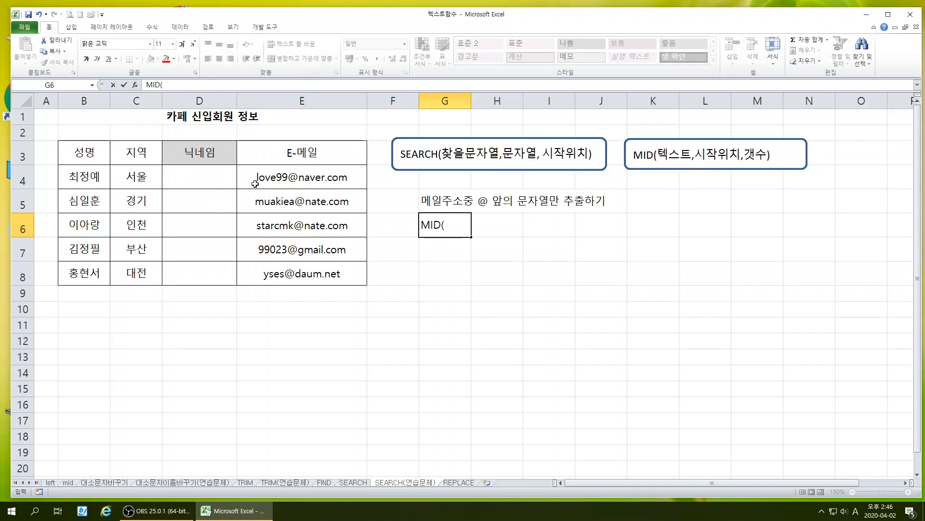
text(E4)
text(1)
text(,5)
key(BackSpace)
text(6)
Extend the G6 note with ,SEARCH("@",E4,1) and commit the entry
text(,SE)
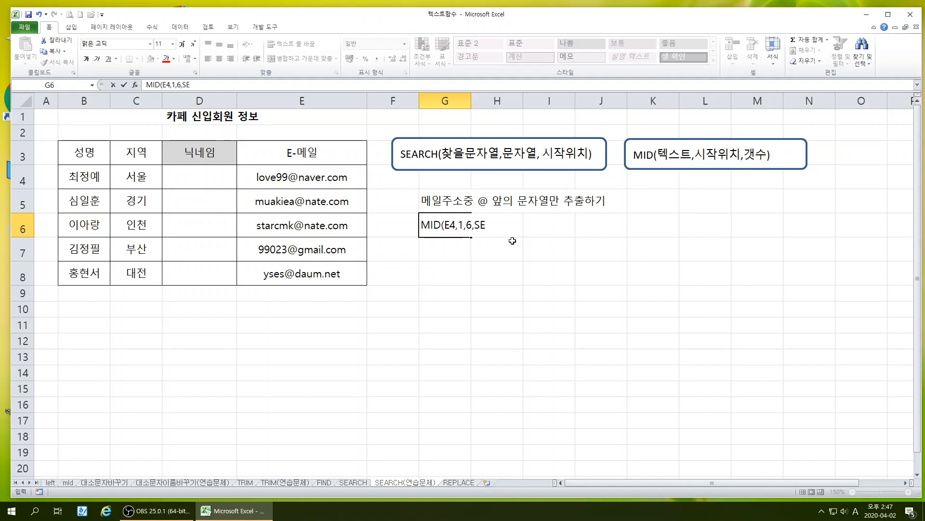
text(ARCH)
text(@",)
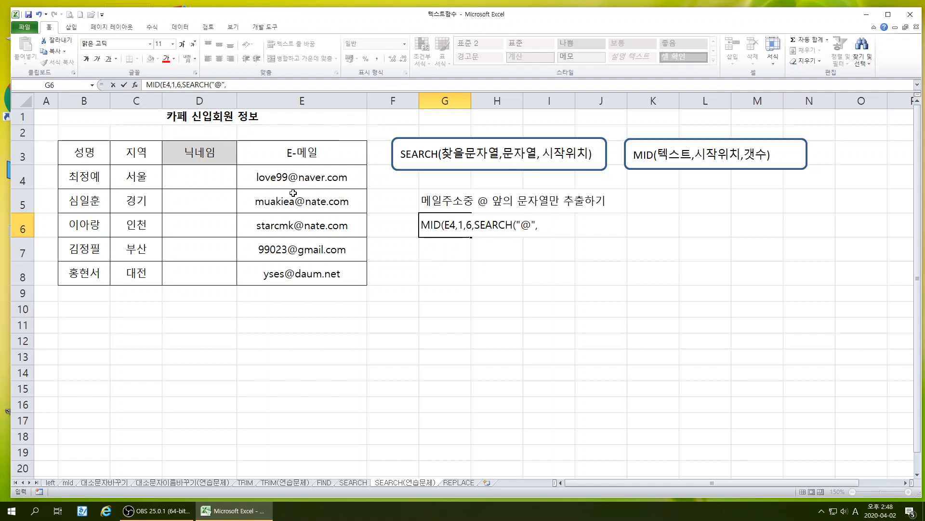
text(E)
text(4,)
text(7)
key(Return)
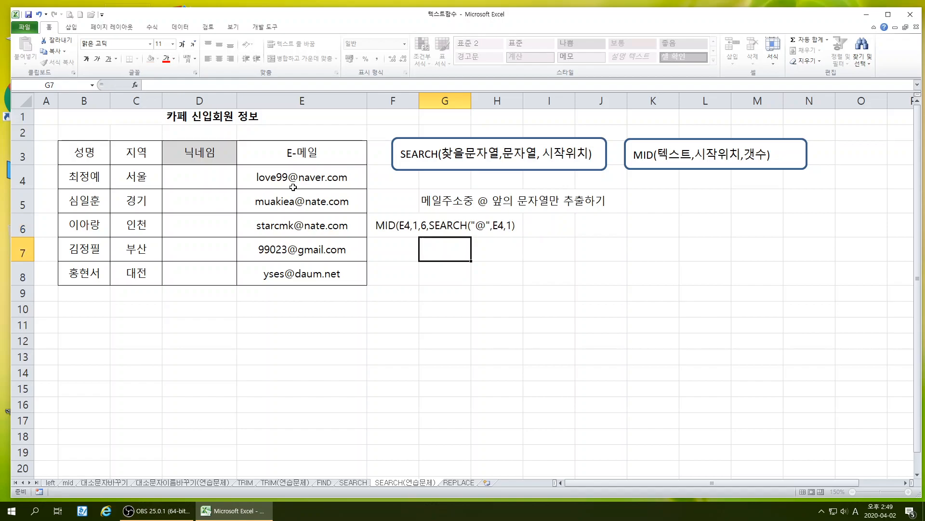
Left-align the formula note in G6
click(432, 227)
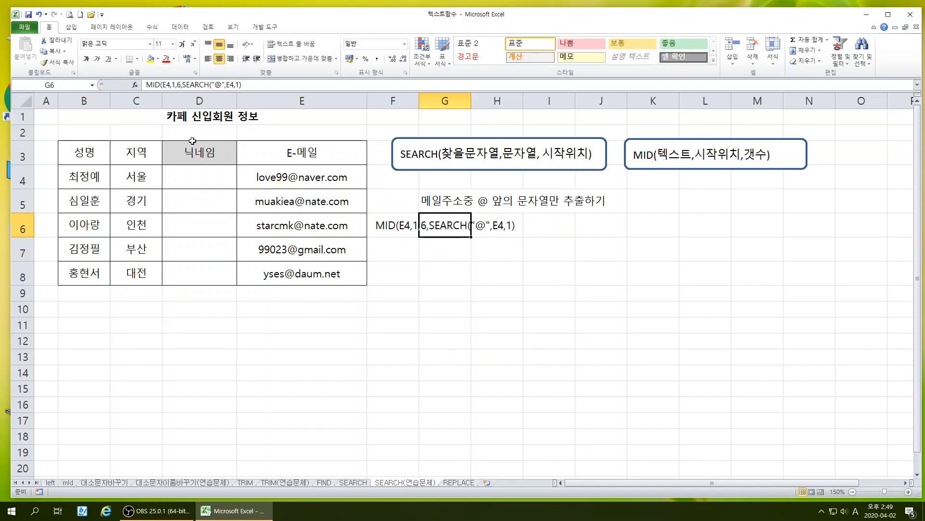
click(207, 57)
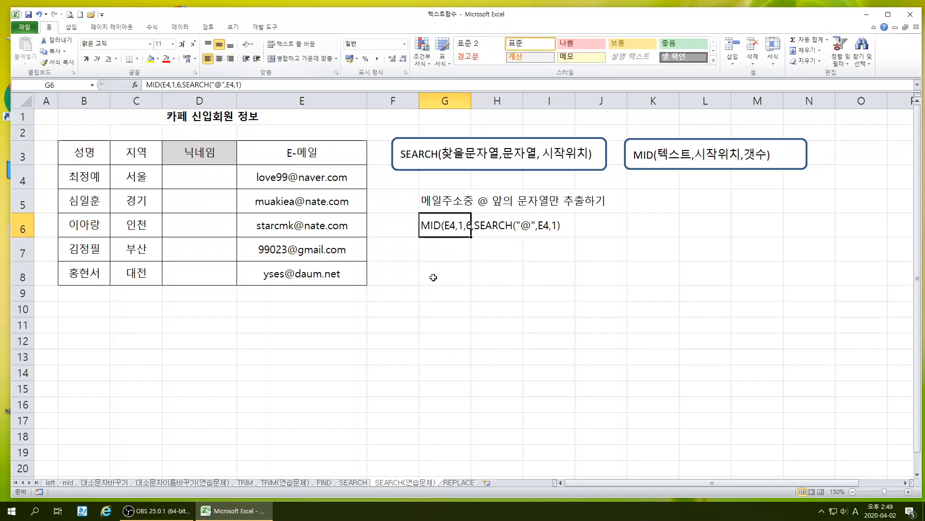
click(433, 277)
Make only the SEARCH("@",E4,1) part of the G6 note bold
click(480, 229)
click(435, 228)
double_click(432, 228)
drag(475, 225, 560, 223)
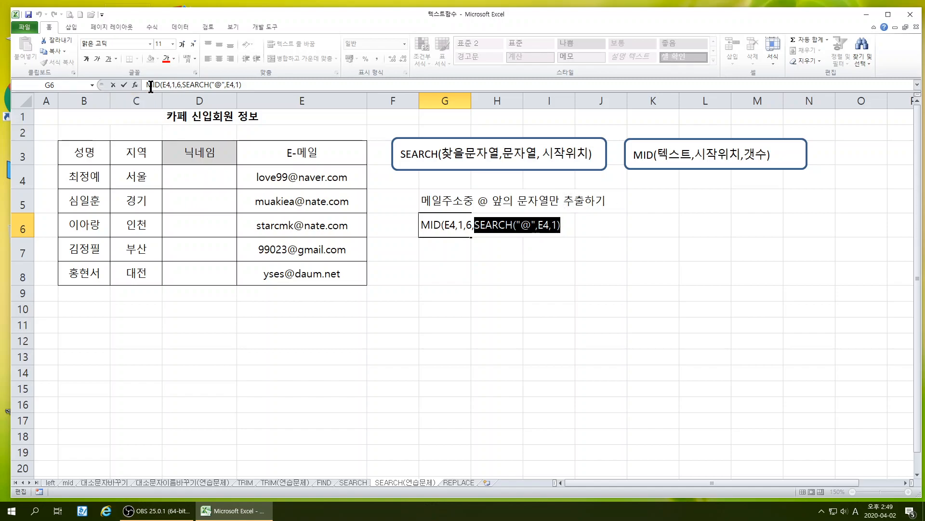
click(86, 57)
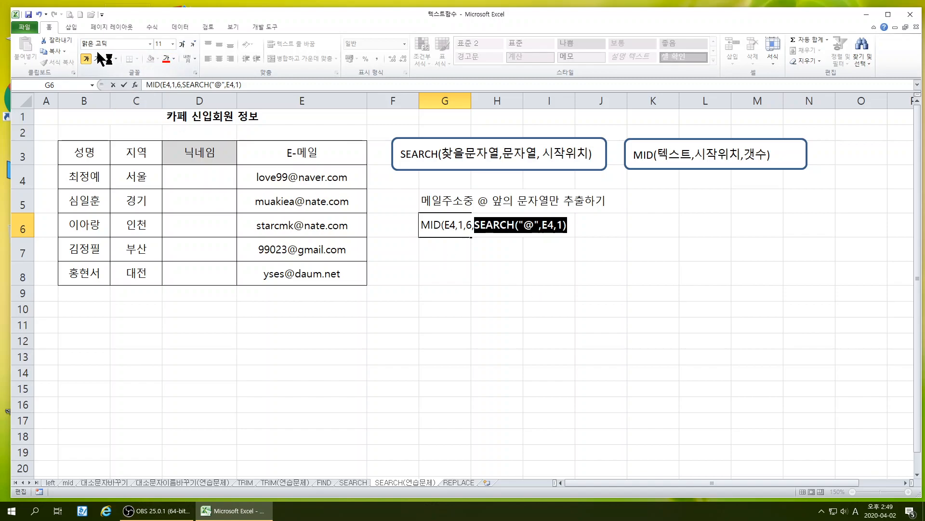
click(590, 268)
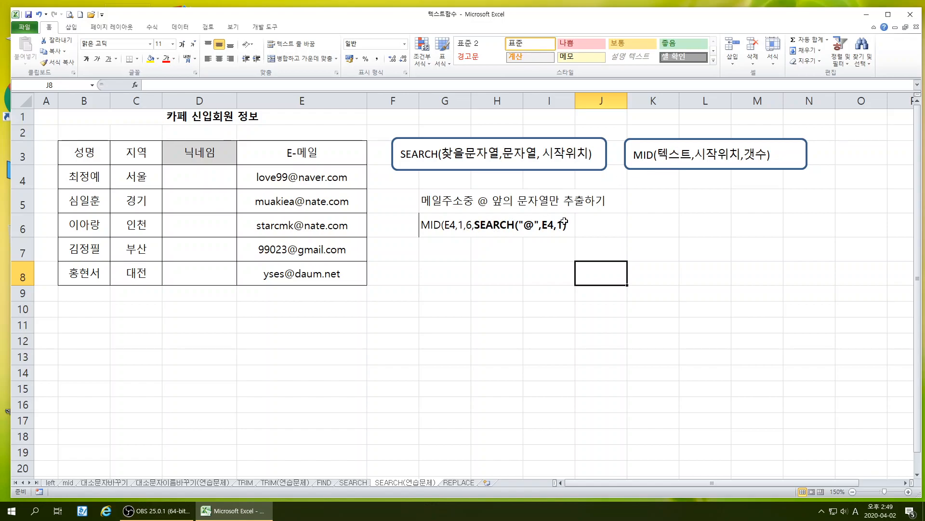
Enter 7 in H7, below the SEARCH part of the note
click(504, 243)
text(7)
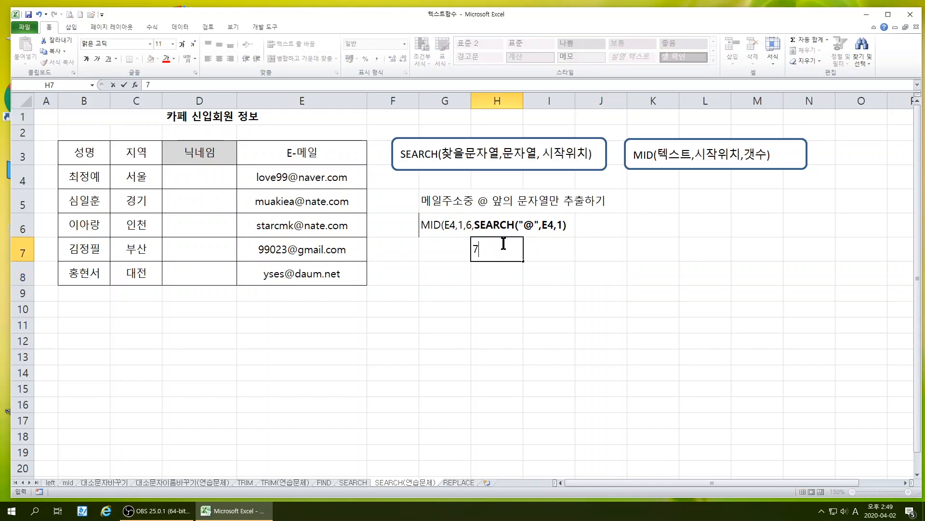
key(Return)
click(181, 176)
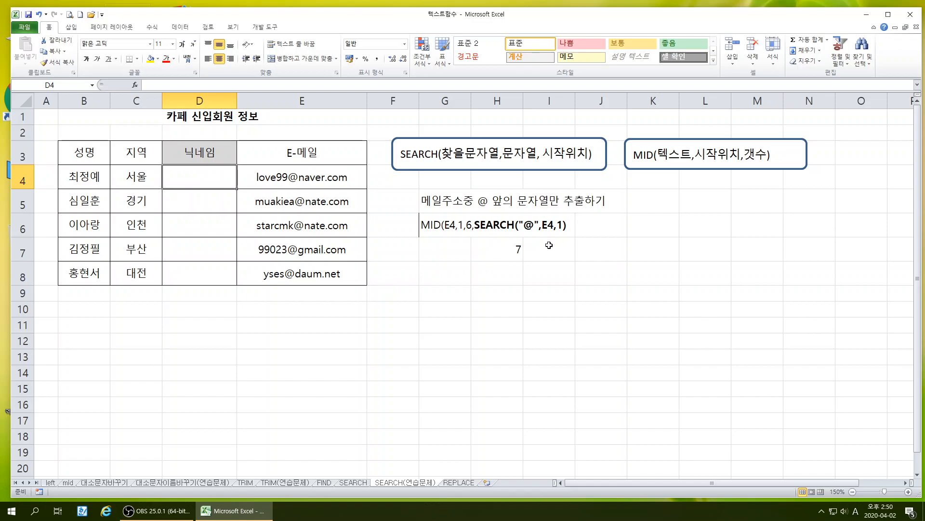
Append -1) to the end of the formula note in G6
click(431, 223)
double_click(431, 223)
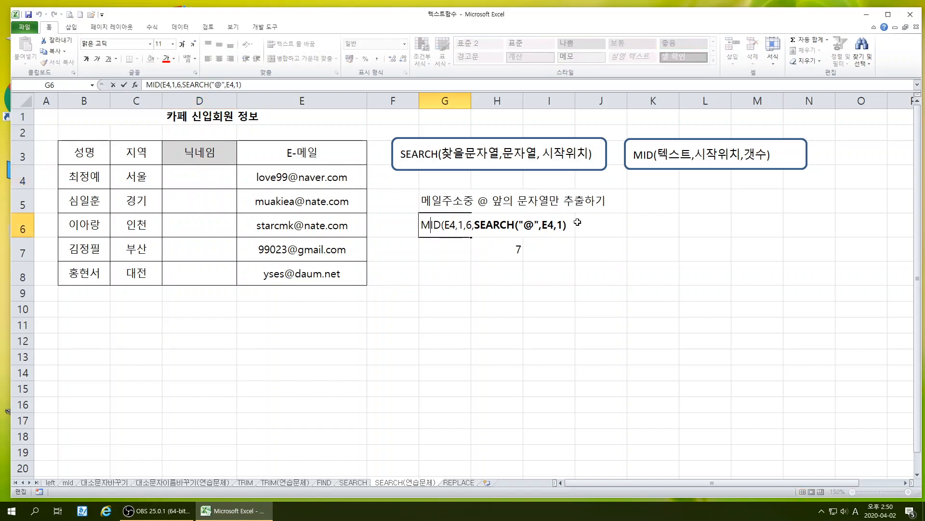
click(569, 225)
text(-1)
click(517, 316)
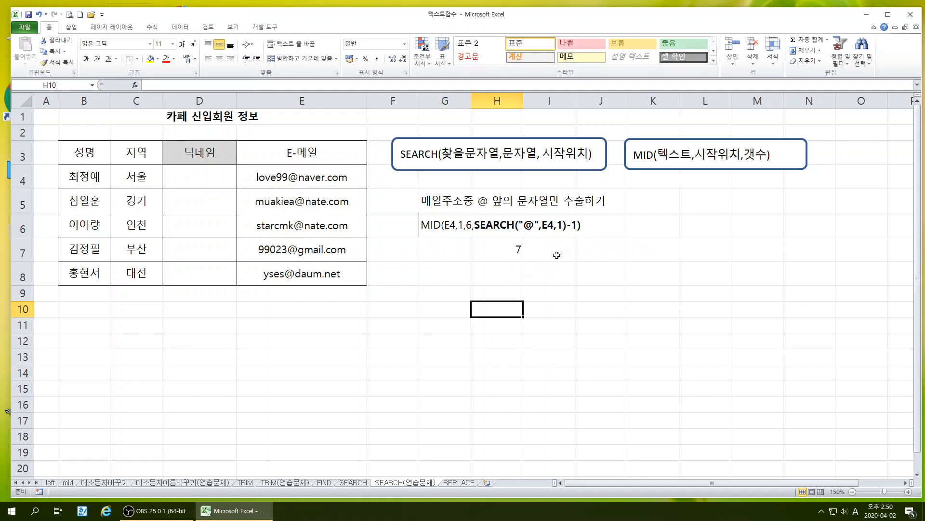
Enter 6 in J7, below the end of the formula note
click(599, 250)
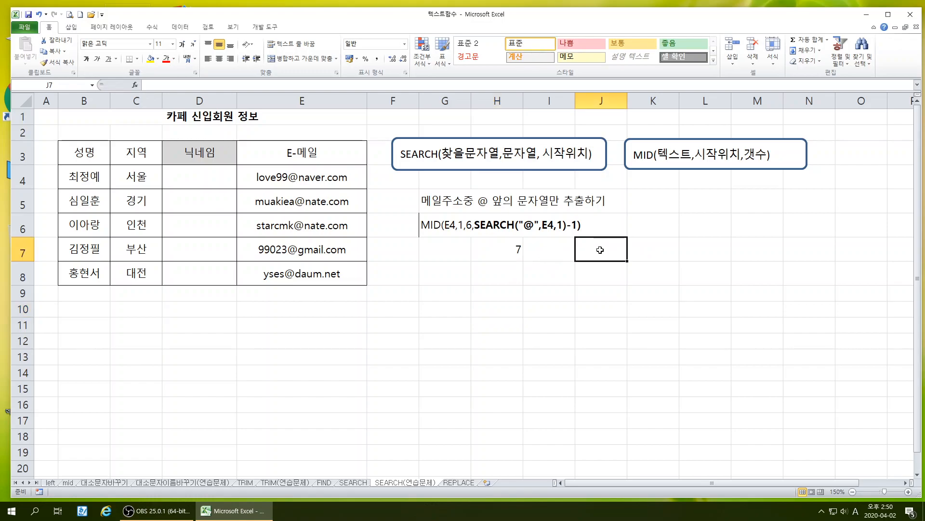
text(6)
click(595, 320)
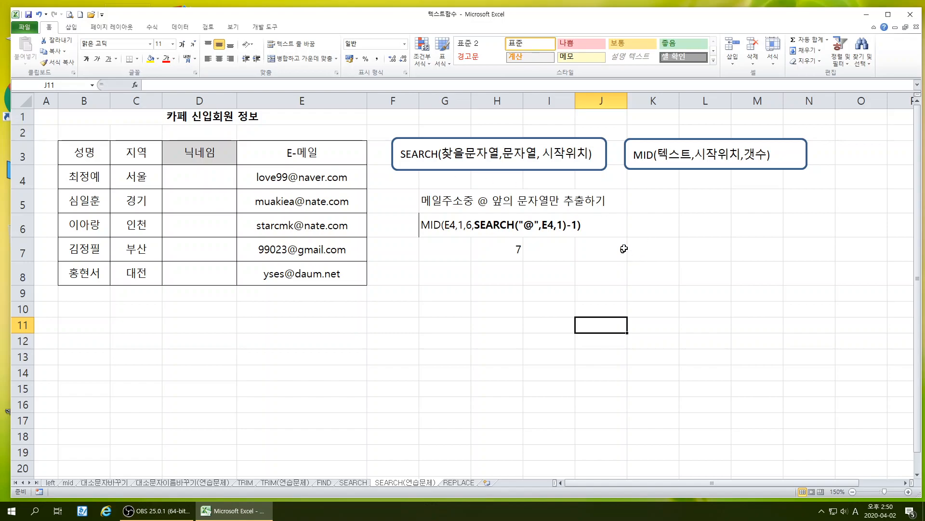
Enter LOVE99 in G7, below the MID part of the formula note
click(445, 250)
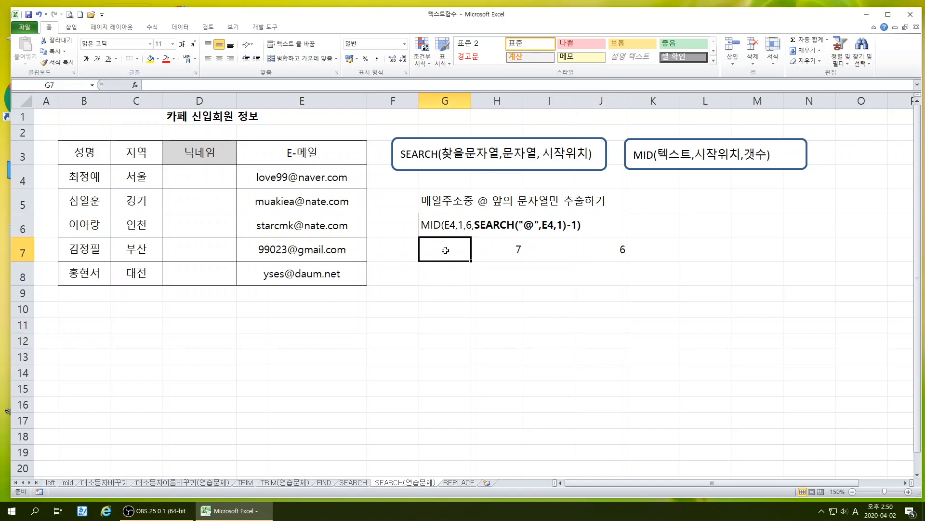
text(LOVE99)
click(415, 321)
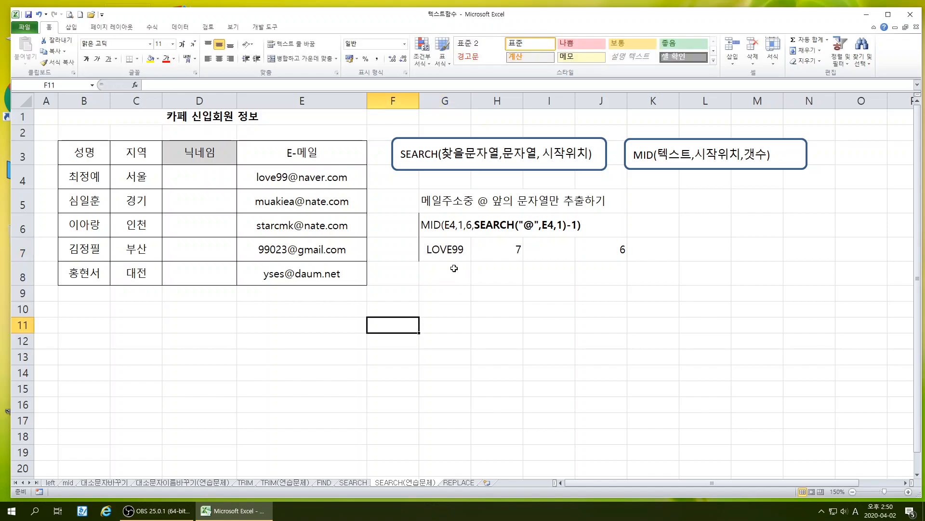
Append @ to the sample text in G7
click(448, 251)
double_click(466, 248)
text(@)
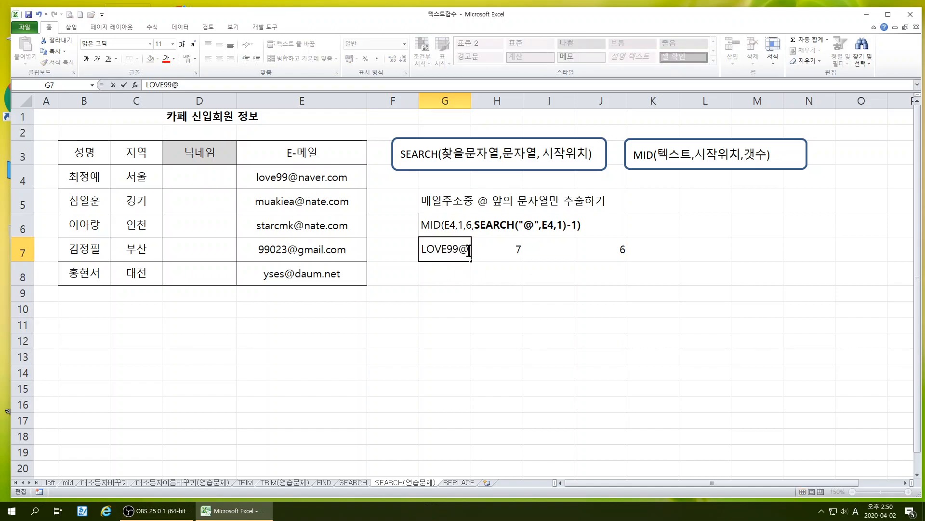
key(Return)
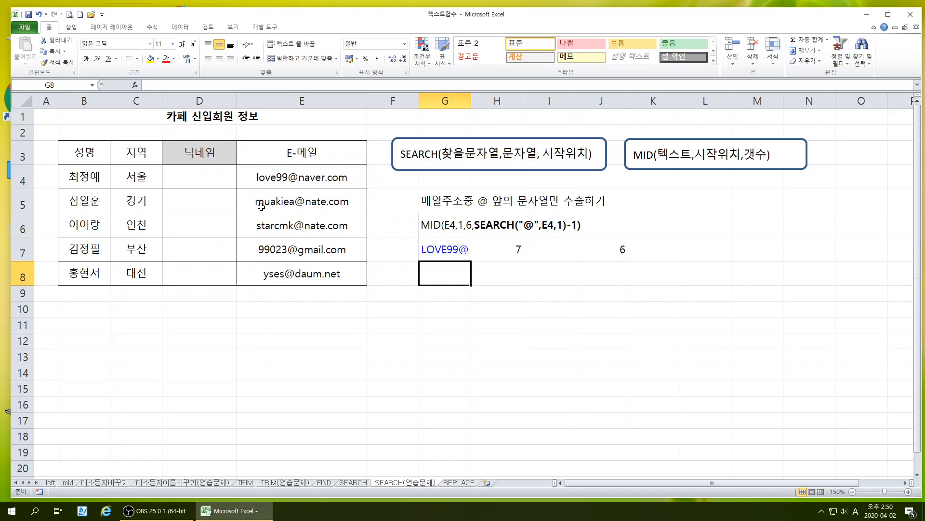
Remove the 6, argument from the G6 note so it reads MID(E4,1,SEARCH("@",E4,1)-1)
double_click(467, 227)
key(Delete)
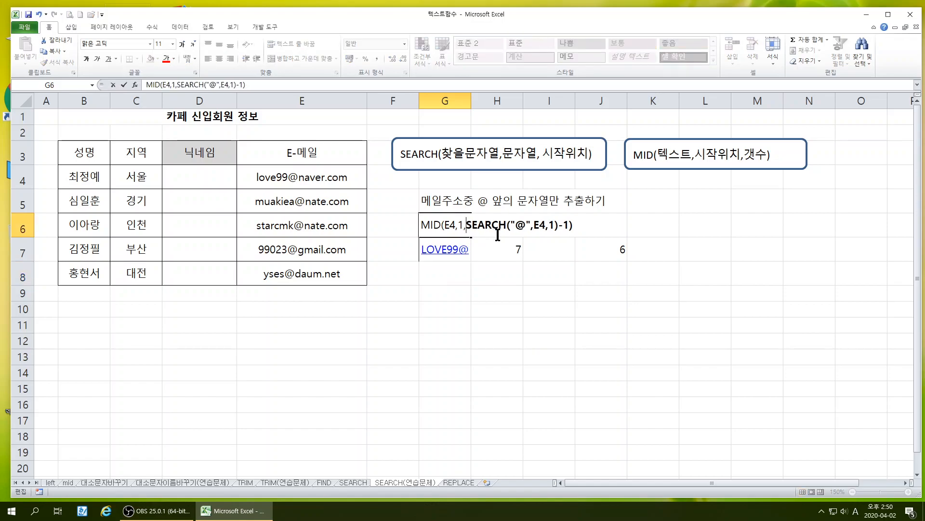
key(Return)
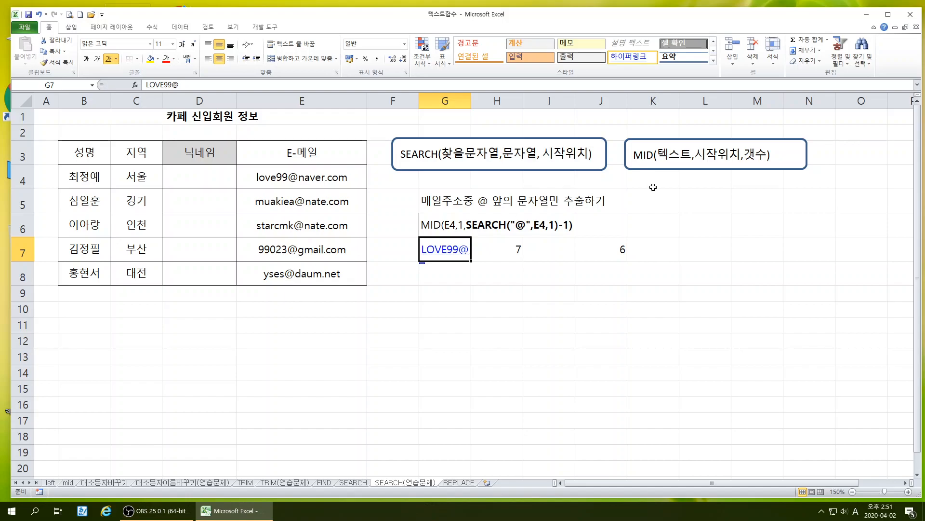
click(543, 319)
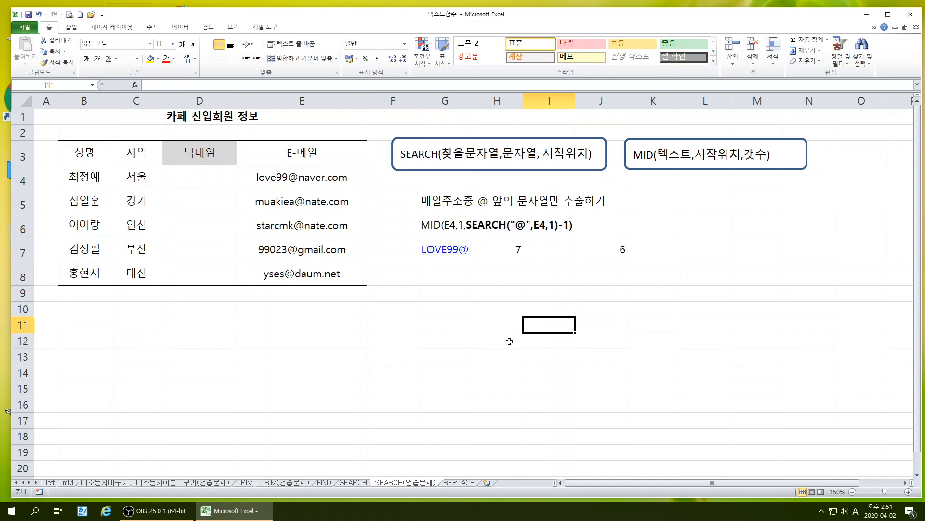
Insert the MID function from the text function category into D4, the first nickname cell
click(188, 181)
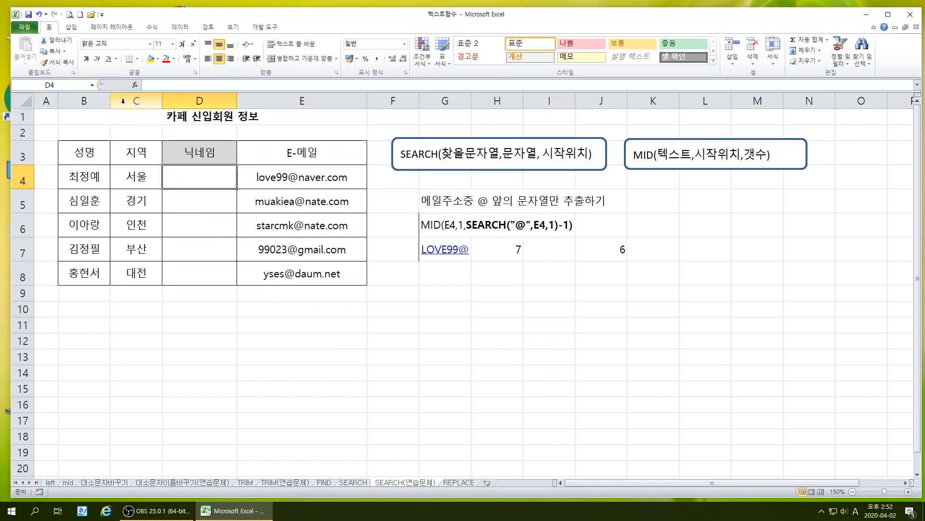
click(134, 85)
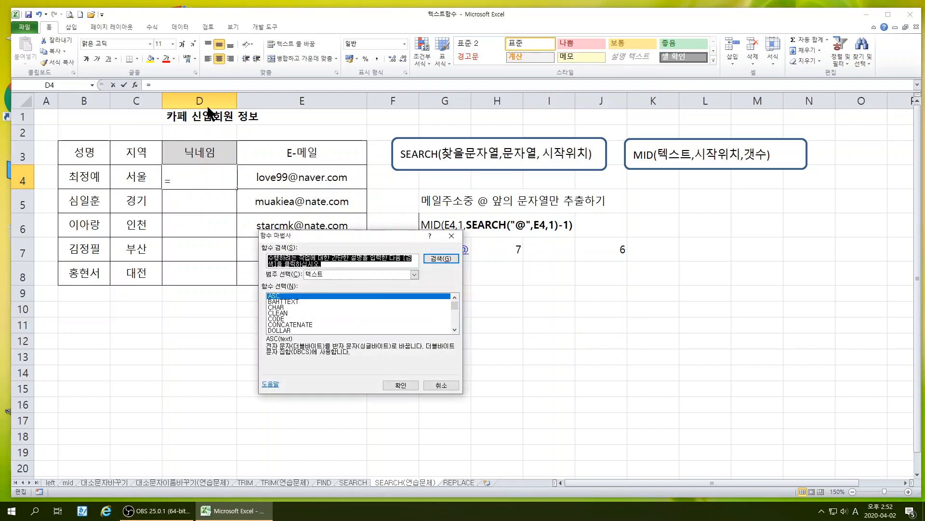
drag(383, 235, 363, 262)
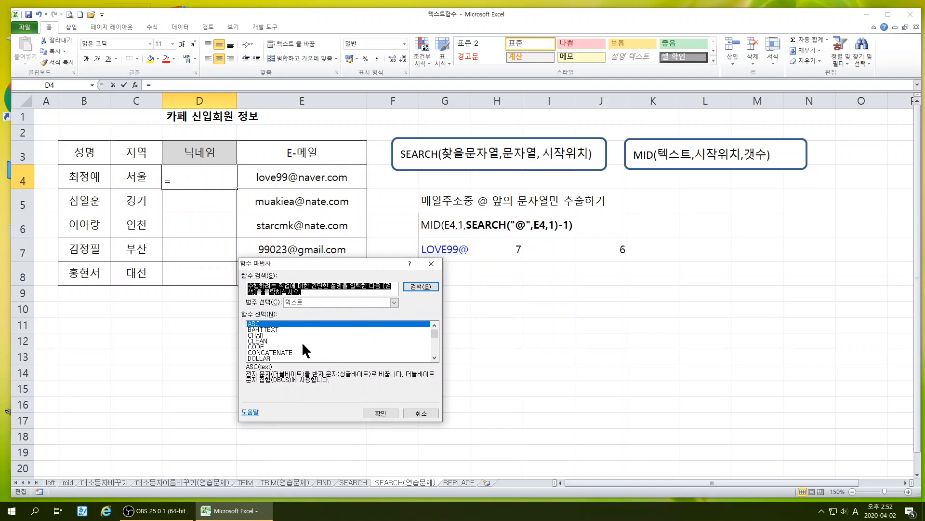
scroll(302, 343, down, 4)
click(262, 353)
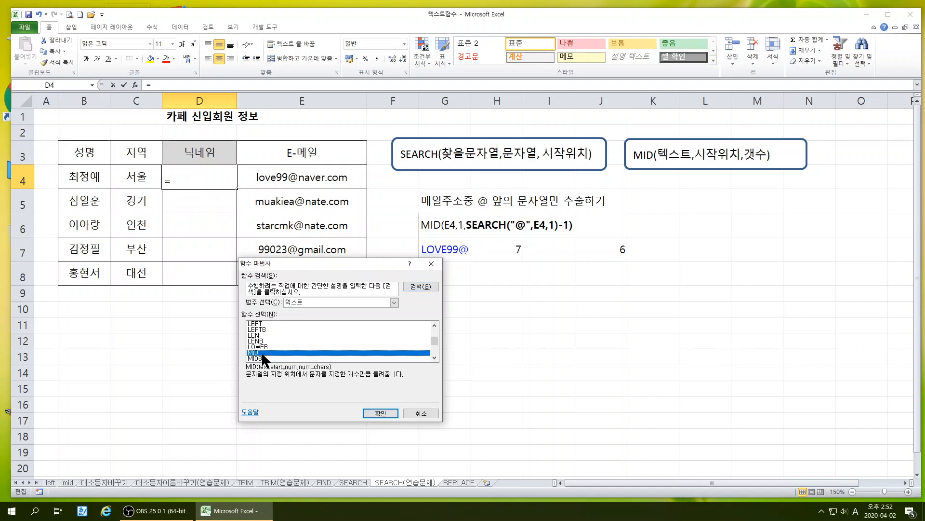
click(381, 413)
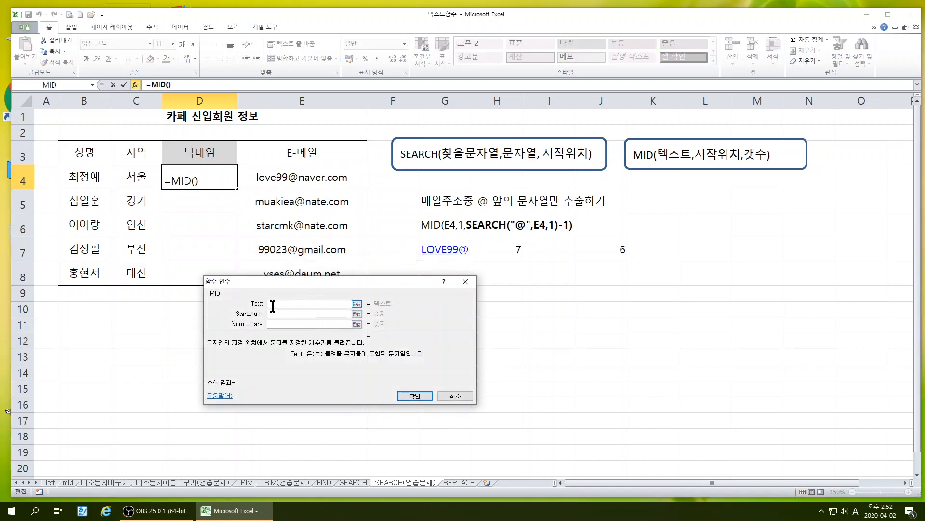
Complete D4's MID arguments with E4 as the text, 1 as the start position and 6 as the character count
click(279, 177)
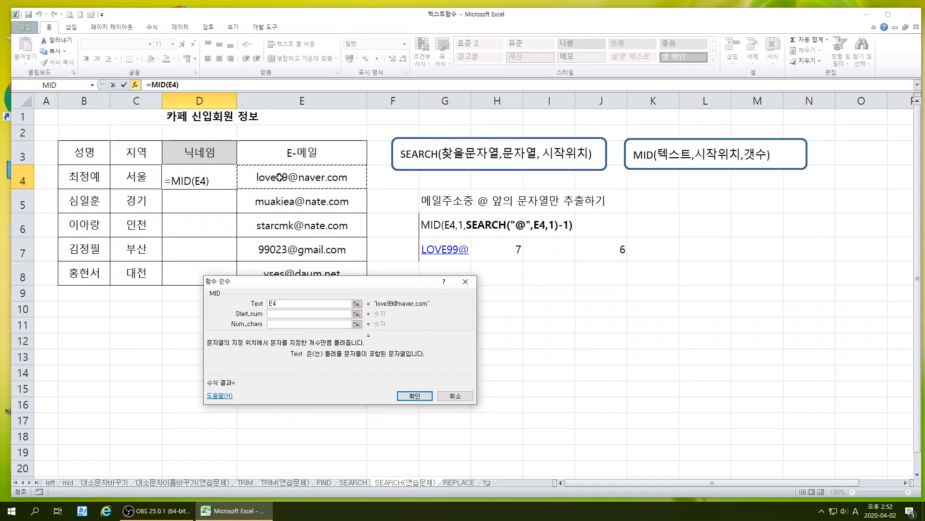
click(290, 314)
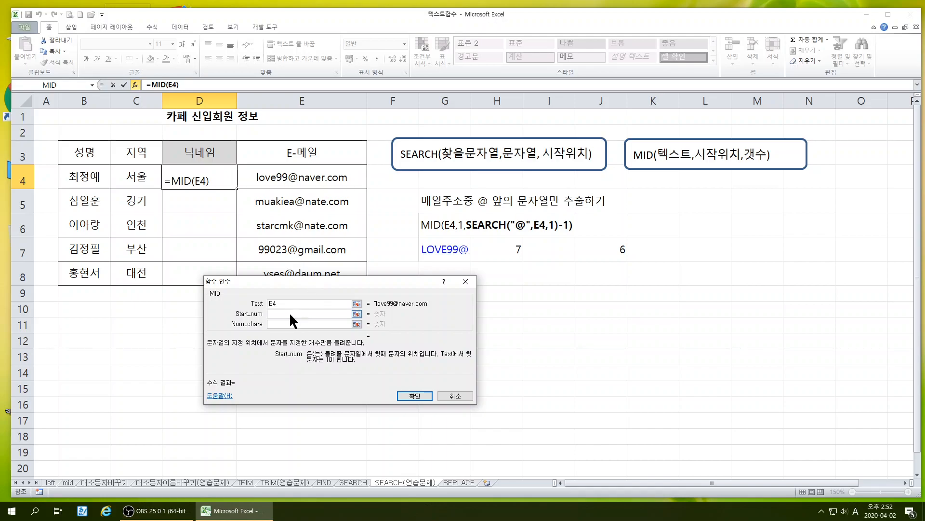
text(1)
click(278, 323)
text(7)
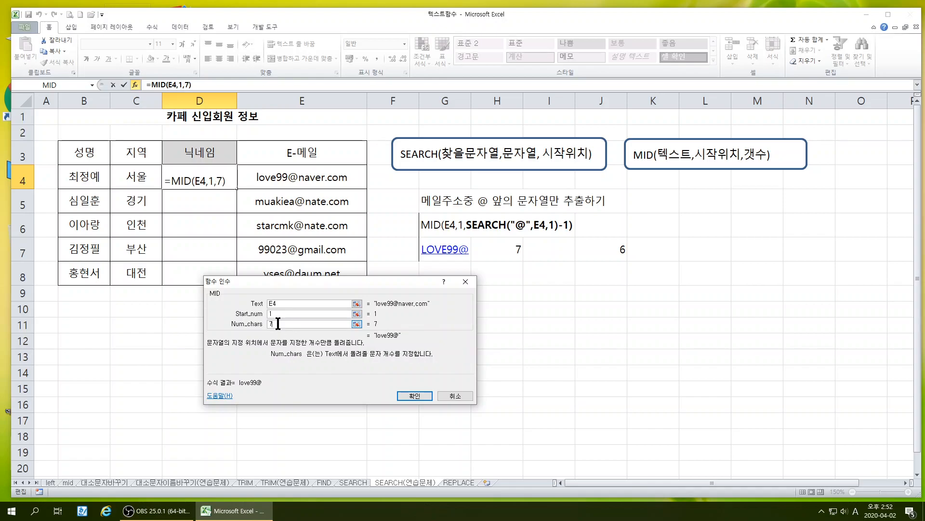
key(BackSpace)
text(6)
click(415, 395)
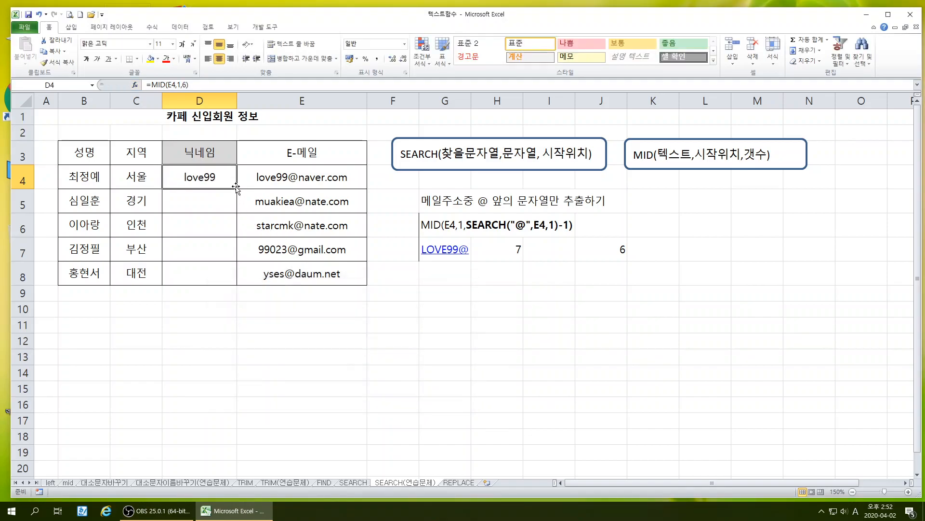
Try filling the D4 formula down through D8, and clear the copied formulas from D5:D8
drag(238, 201, 237, 284)
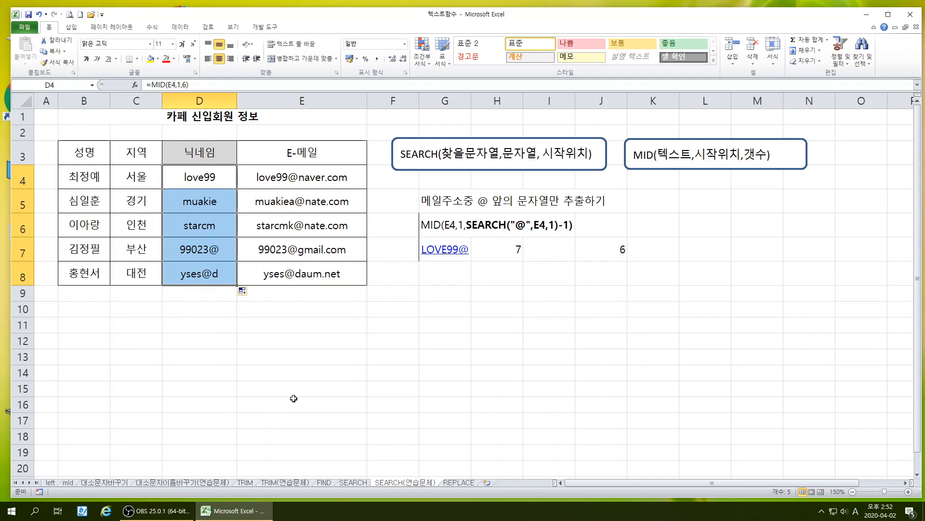
drag(207, 206, 211, 284)
key(Delete)
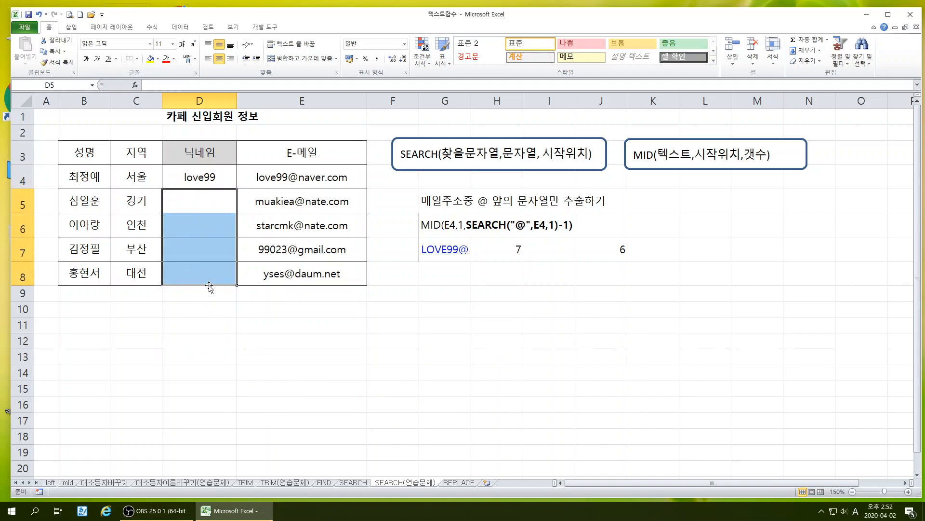
click(232, 357)
Replace the character count in D4's MID function with a nested SEARCH function
click(216, 183)
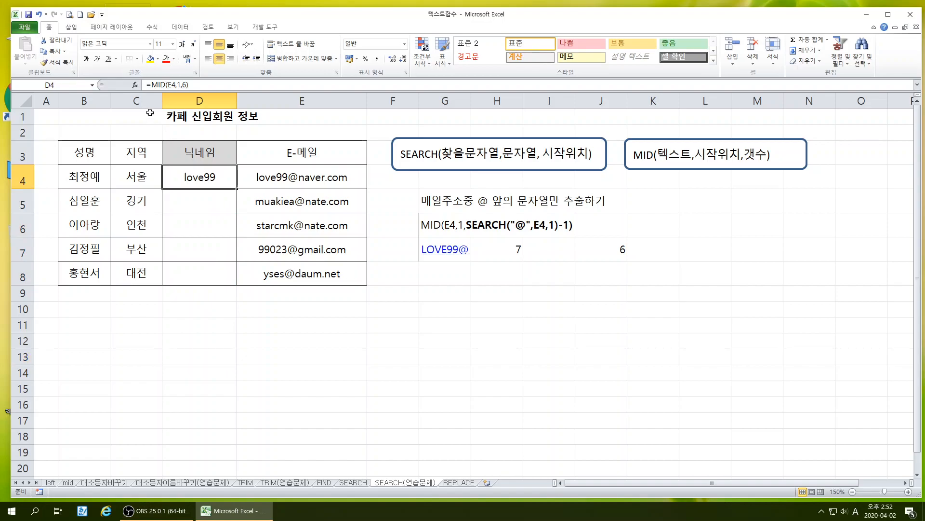
click(134, 85)
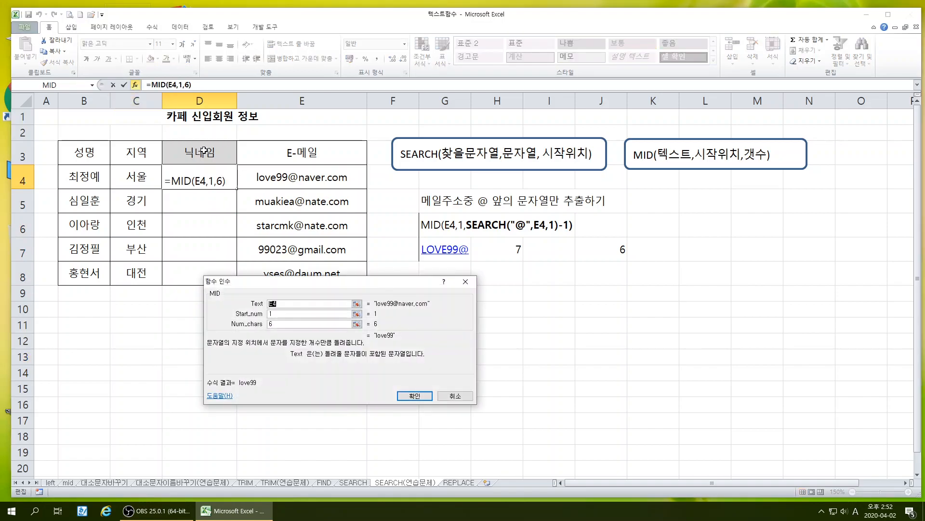
click(278, 323)
key(BackSpace)
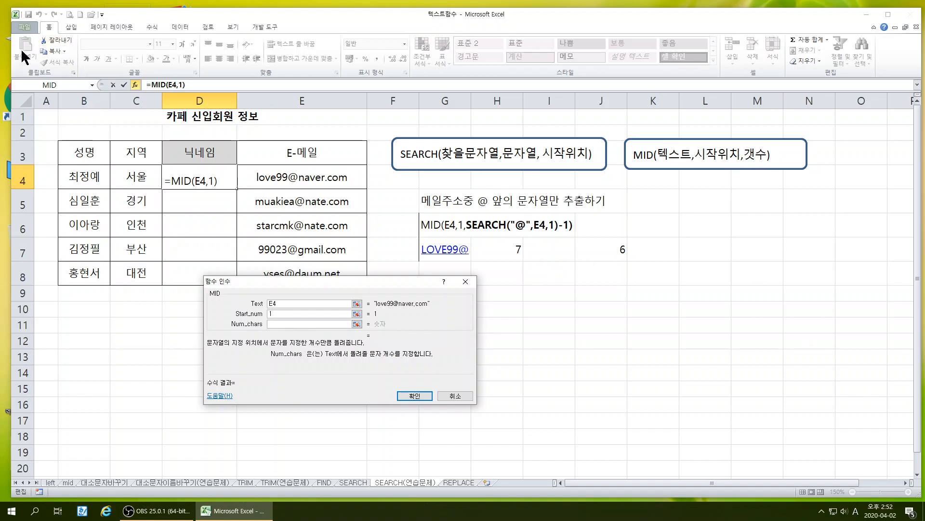
click(92, 85)
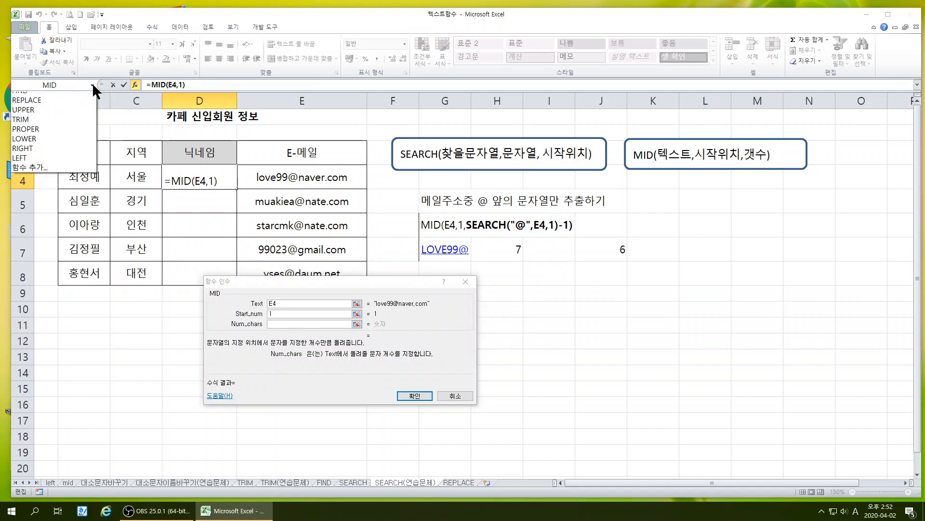
click(41, 104)
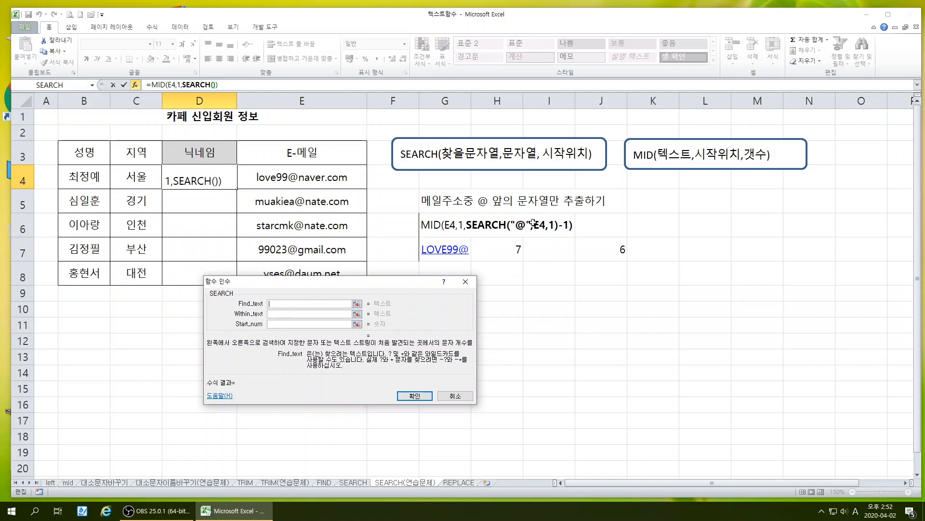
Set the nested SEARCH arguments to find "@" within E4, starting at position 1
text(")
text(2")
key(BackSpace)
key(BackSpace)
text(@")
click(271, 313)
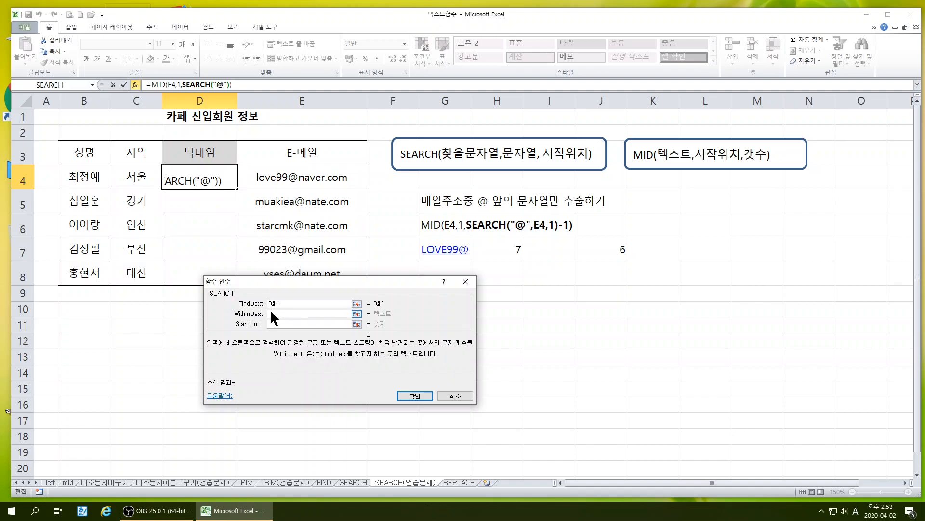
click(282, 177)
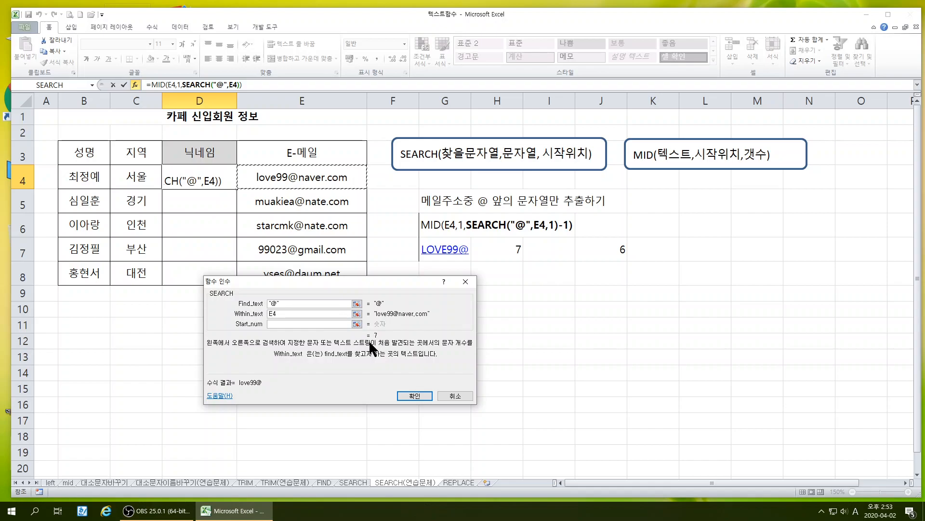
click(271, 324)
text(1)
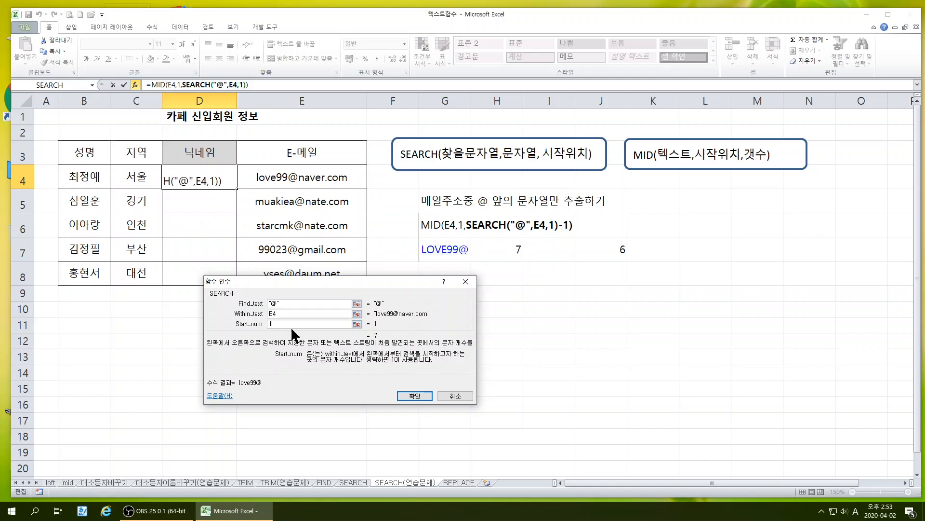
Try 10 as the SEARCH start position, and set it back to 1
key(BackSpace)
text(2)
text(10)
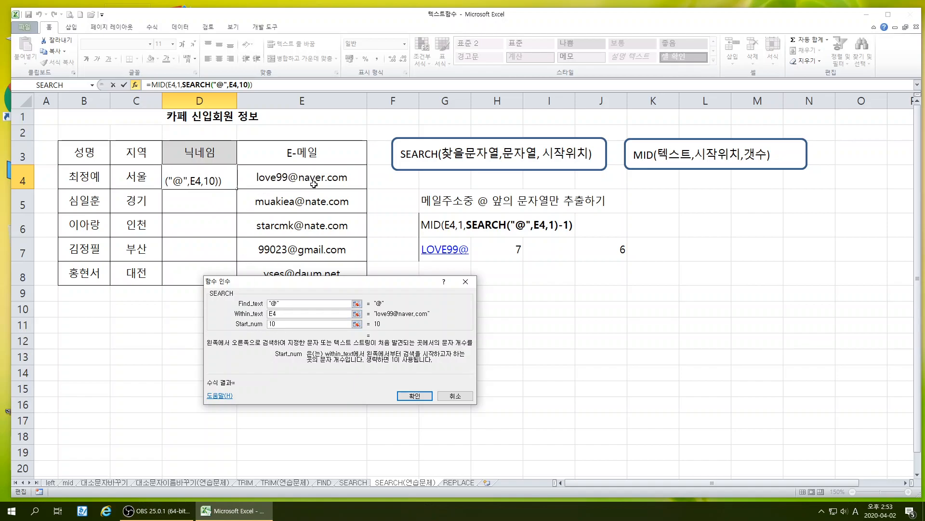
key(BackSpace)
key(BackSpace)
text(1)
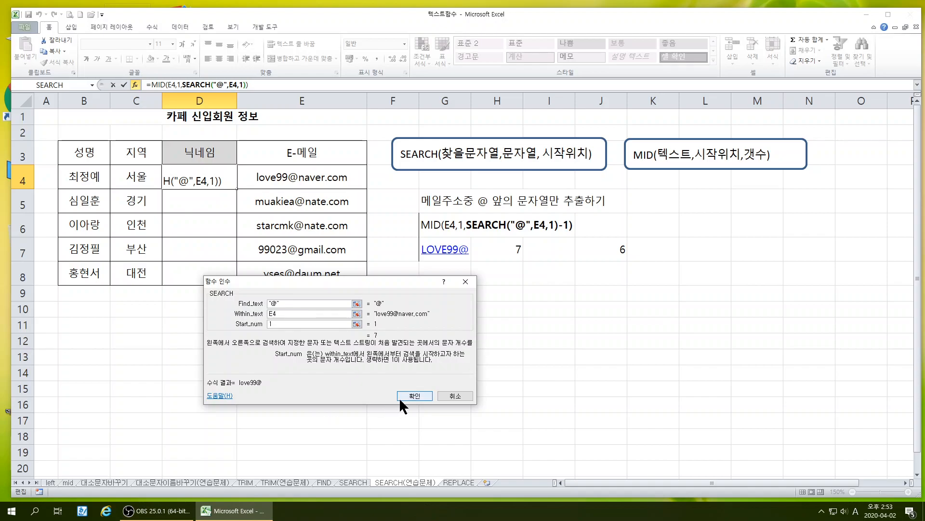
Return to the MID arguments and append -1 to the SEARCH expression that gives the character count
click(252, 84)
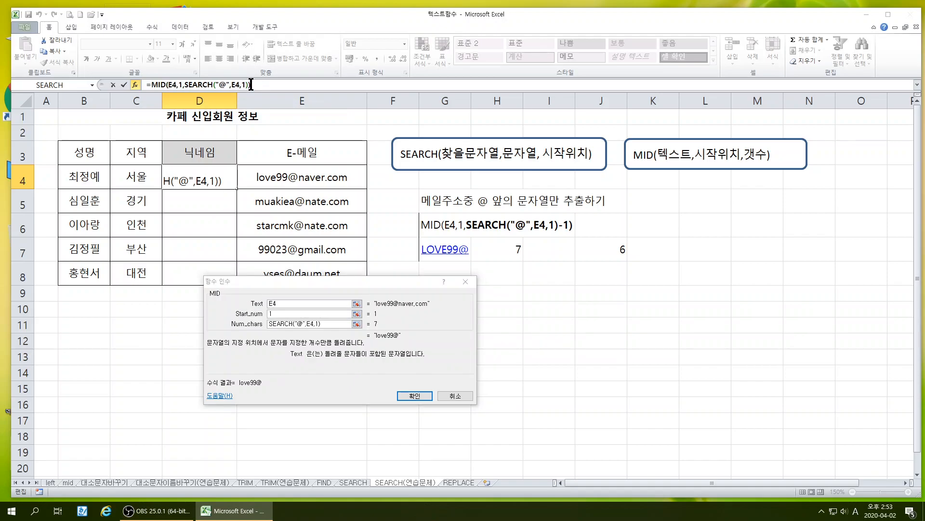
click(328, 323)
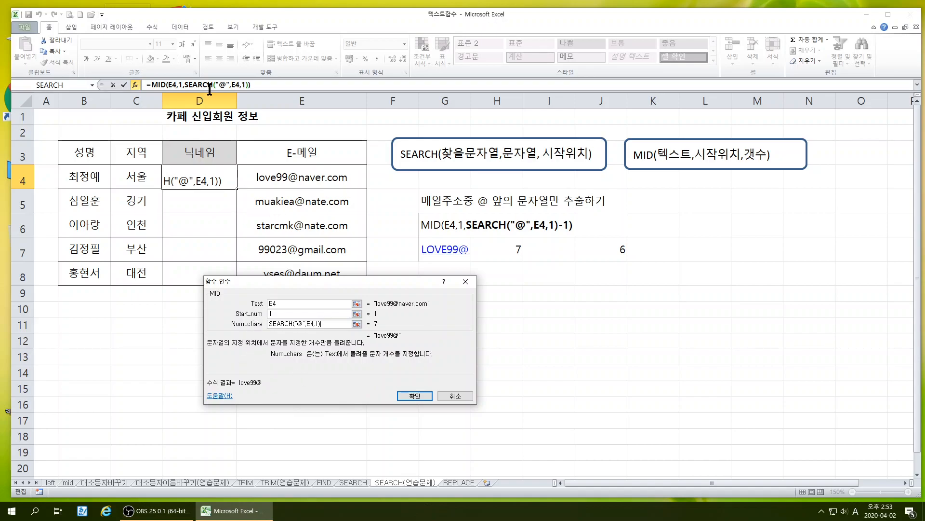
click(195, 83)
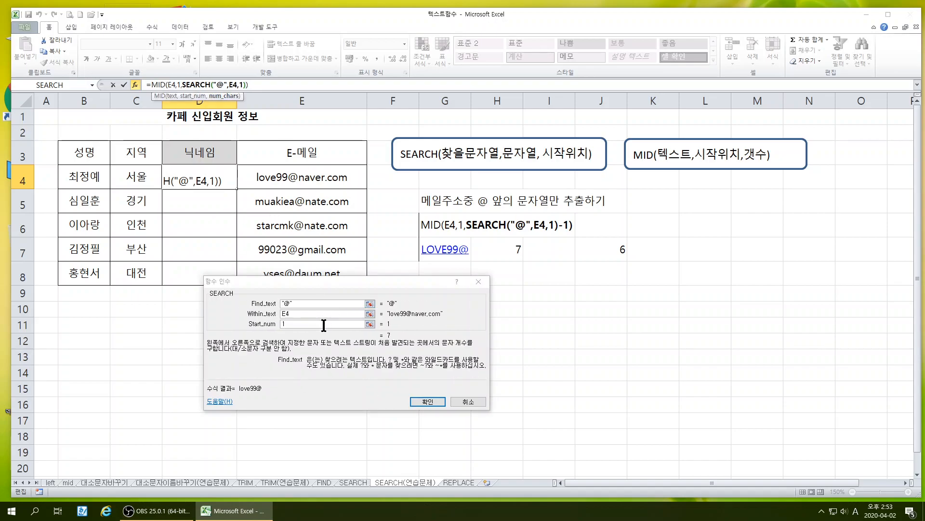
click(157, 84)
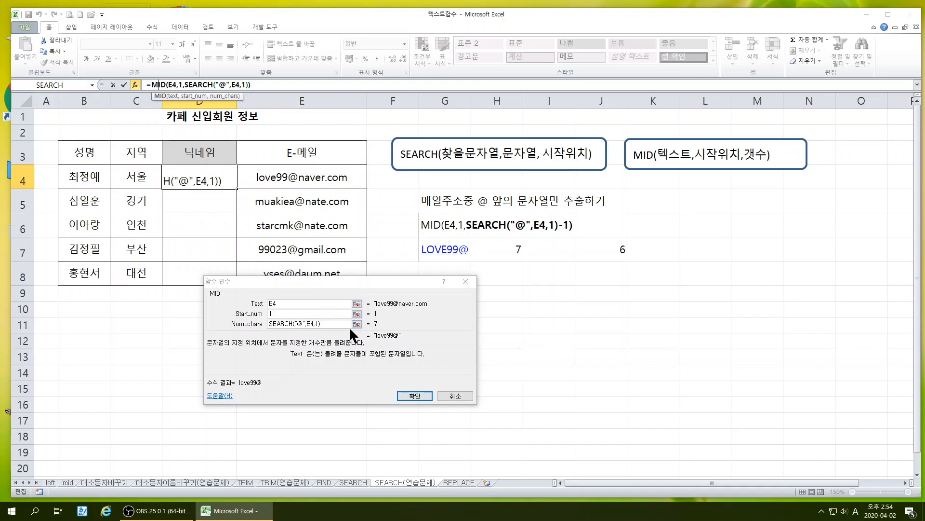
click(335, 324)
text(-1)
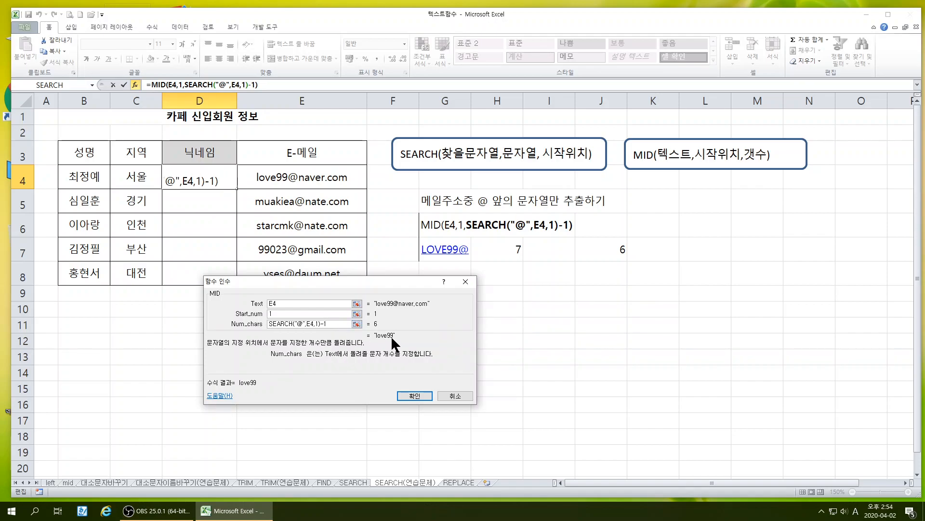
Confirm the nested MID and SEARCH formula in D4 and fill it down through D8
click(410, 395)
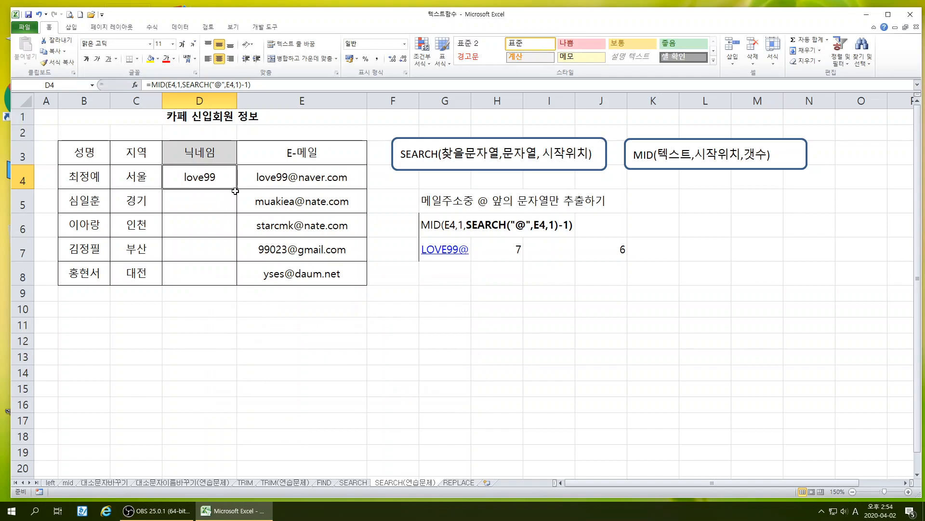
drag(237, 189, 235, 285)
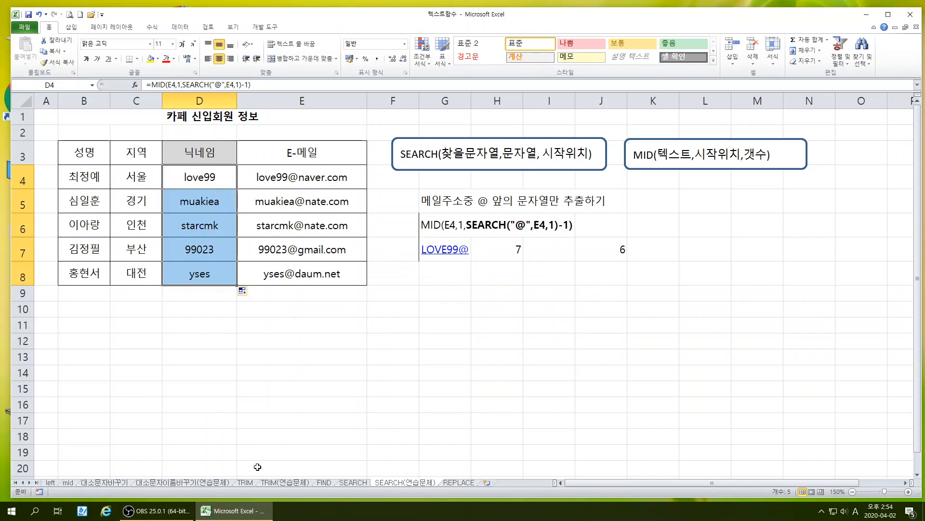
Inspect the arguments of the outer MID and the nested SEARCH function in D8
click(207, 277)
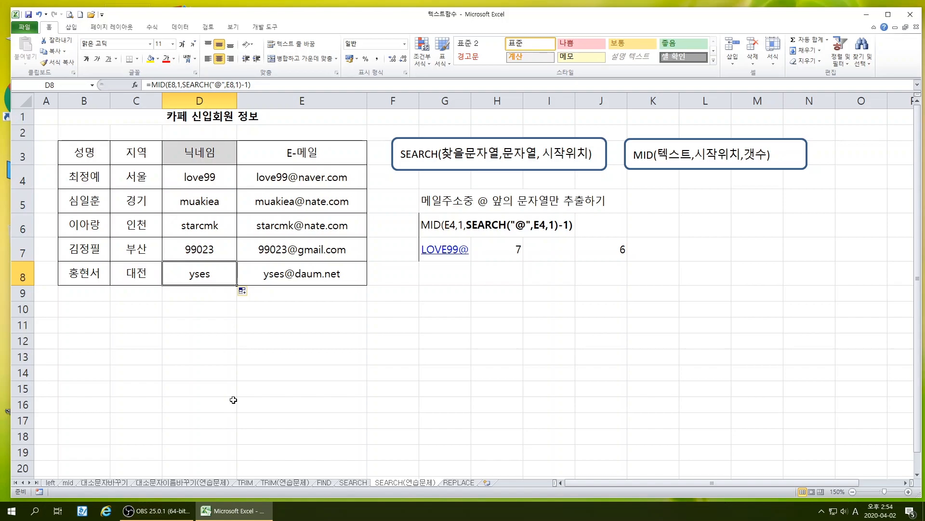
click(136, 85)
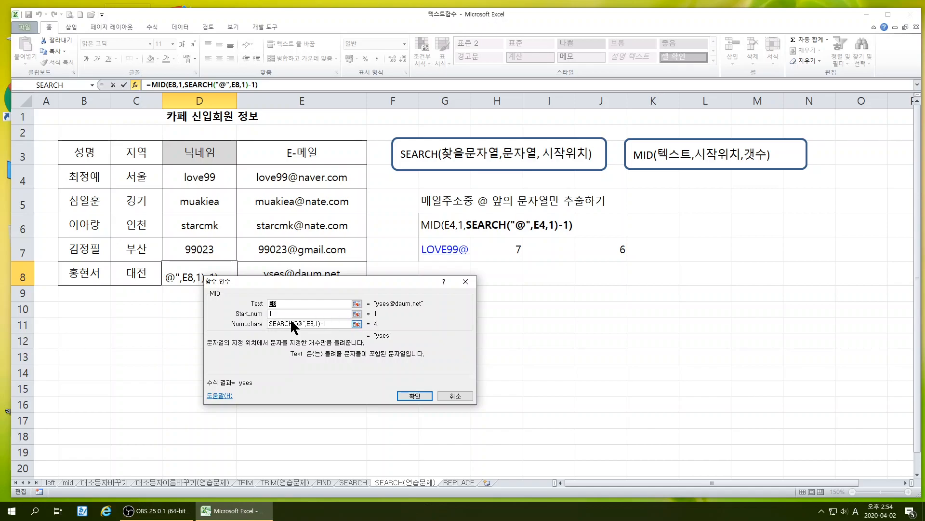
click(203, 85)
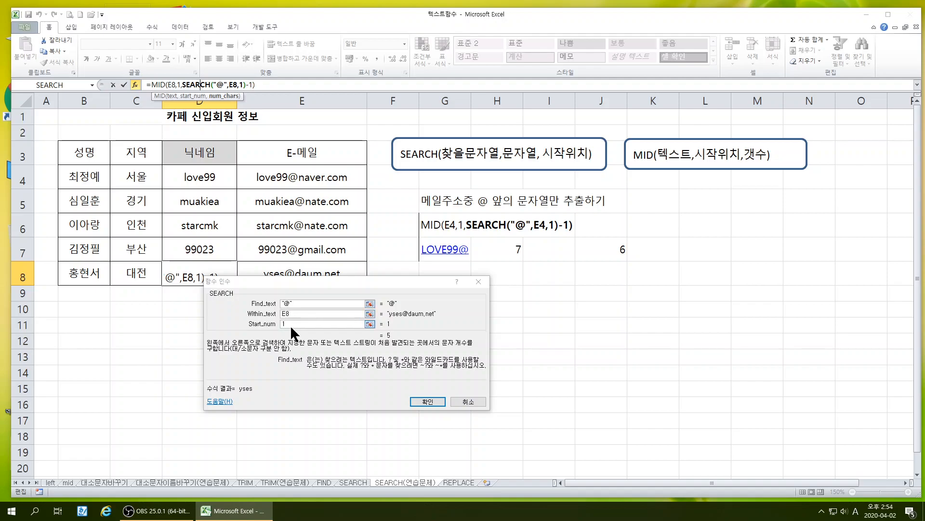
drag(261, 284, 265, 307)
click(152, 84)
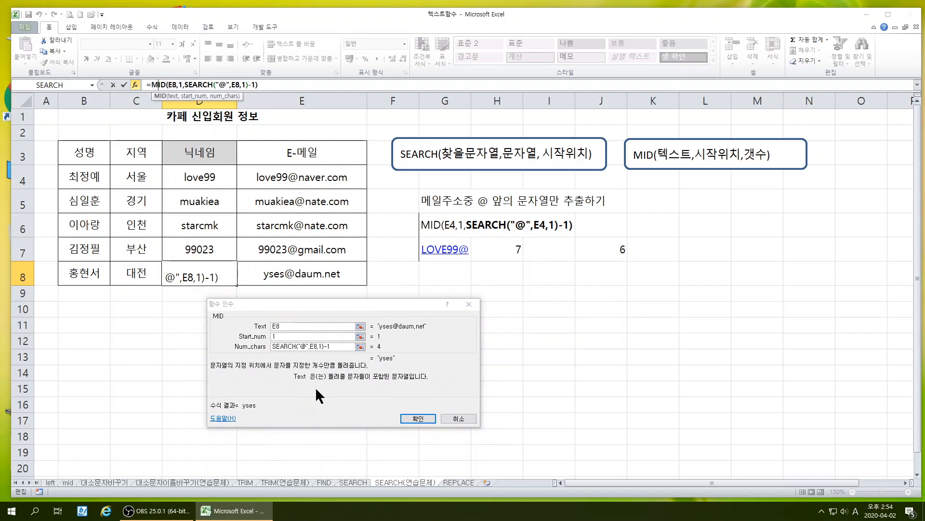
click(418, 418)
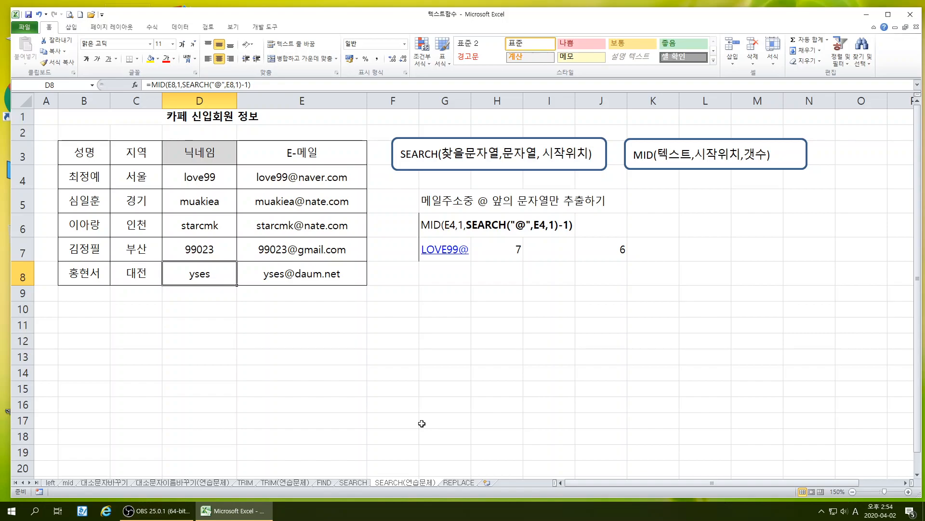
click(450, 350)
On the REPLACE sheet, narrow column A, slightly widen column E, and move the REPLACE syntax box farther from the table
click(469, 483)
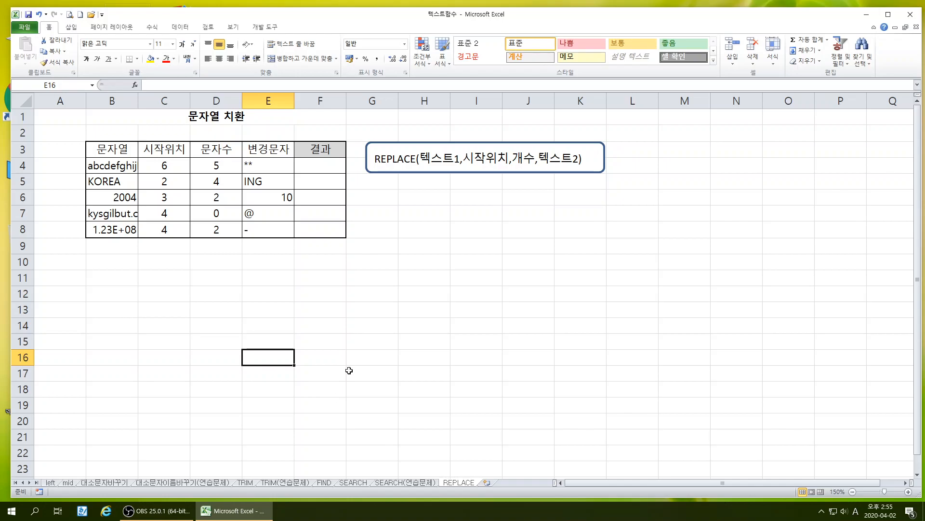
drag(86, 103, 65, 102)
drag(392, 171, 434, 172)
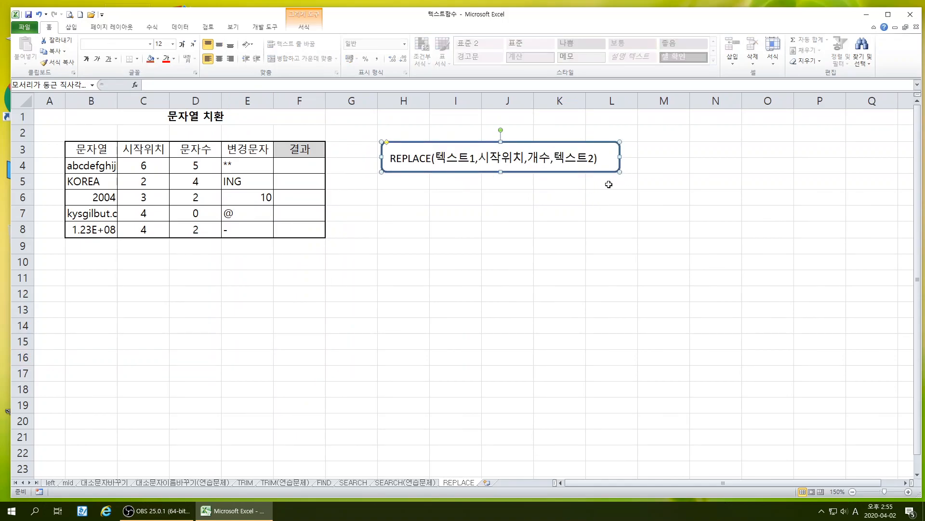
drag(274, 103, 280, 104)
click(463, 274)
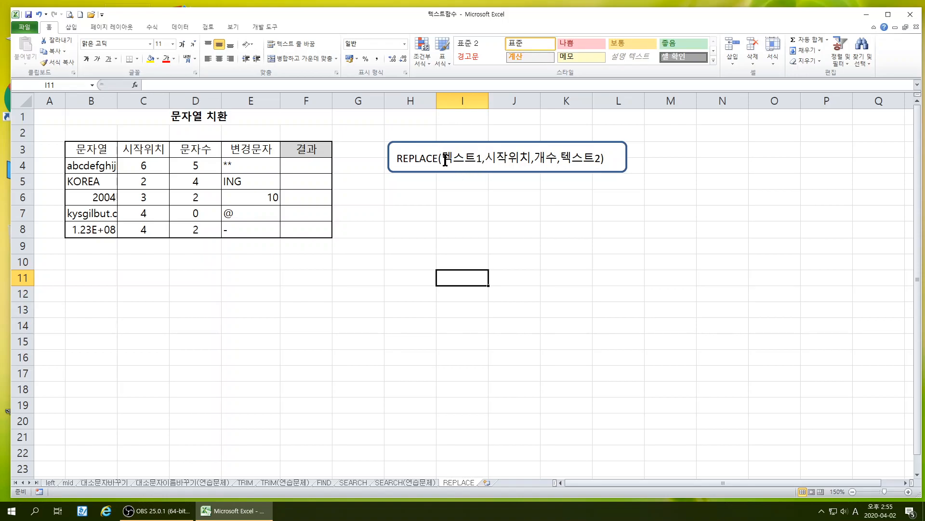
click(105, 165)
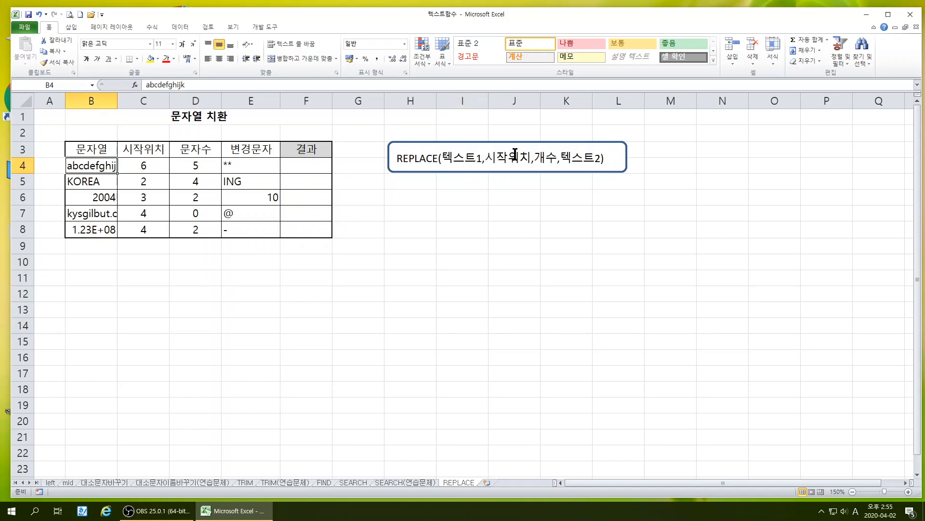
click(135, 164)
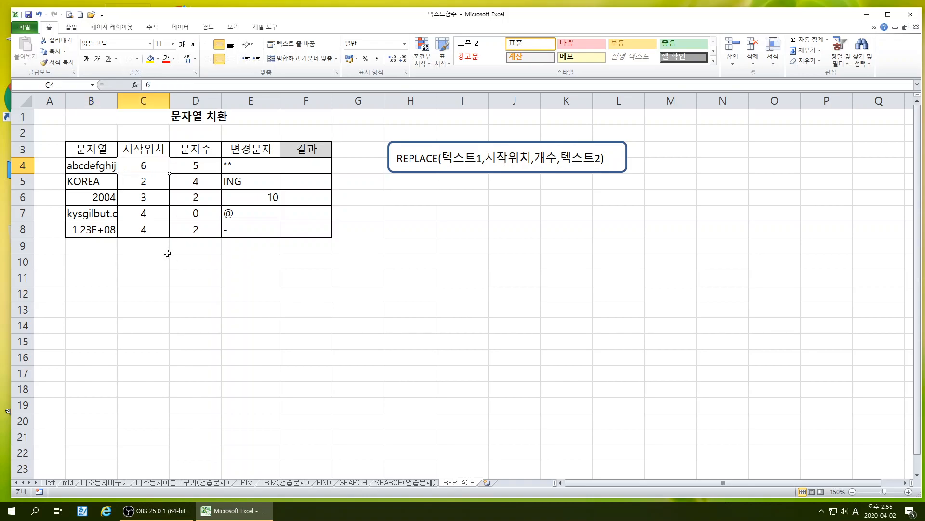
click(194, 167)
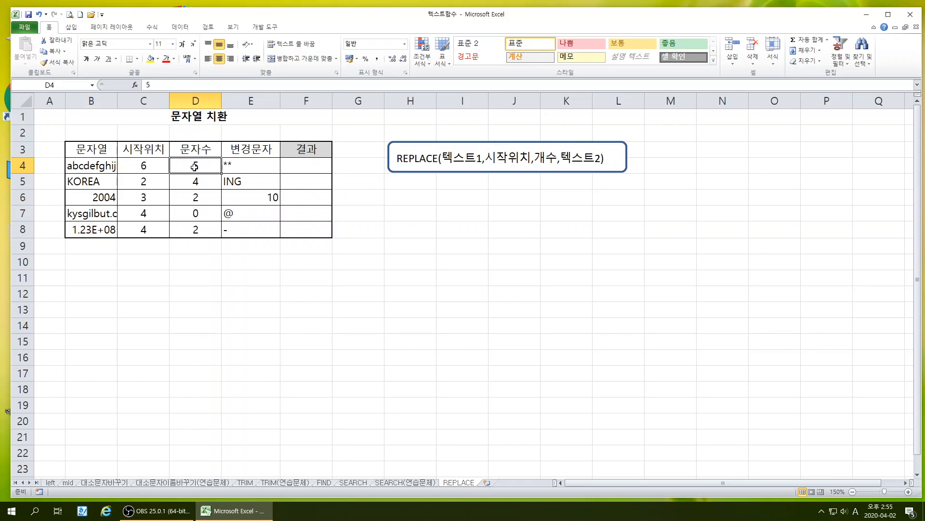
Move the REPLACE syntax box directly below the table and widen column B enough to fit its full strings
click(909, 491)
click(909, 492)
click(909, 491)
click(909, 491)
click(909, 492)
click(909, 491)
click(909, 492)
click(909, 491)
drag(741, 213, 246, 381)
click(909, 491)
click(909, 492)
click(910, 492)
click(909, 491)
click(909, 492)
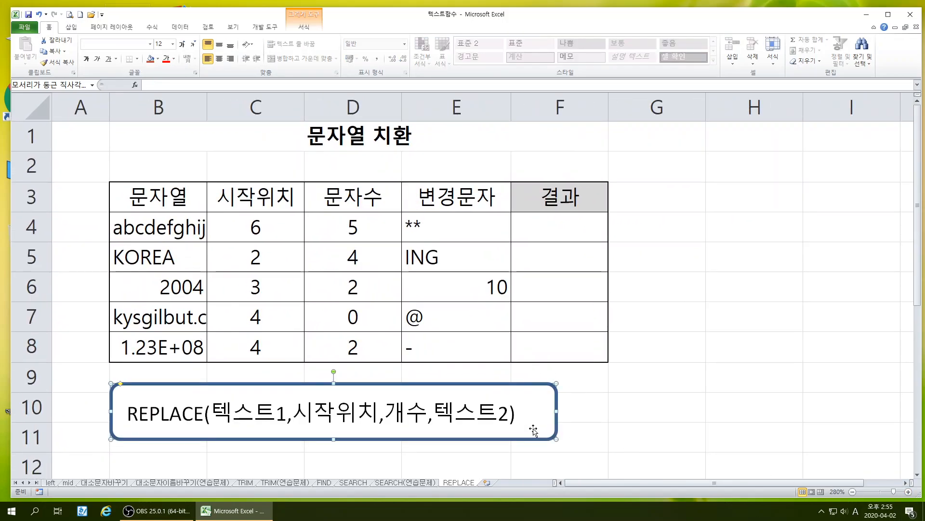
drag(210, 119, 215, 119)
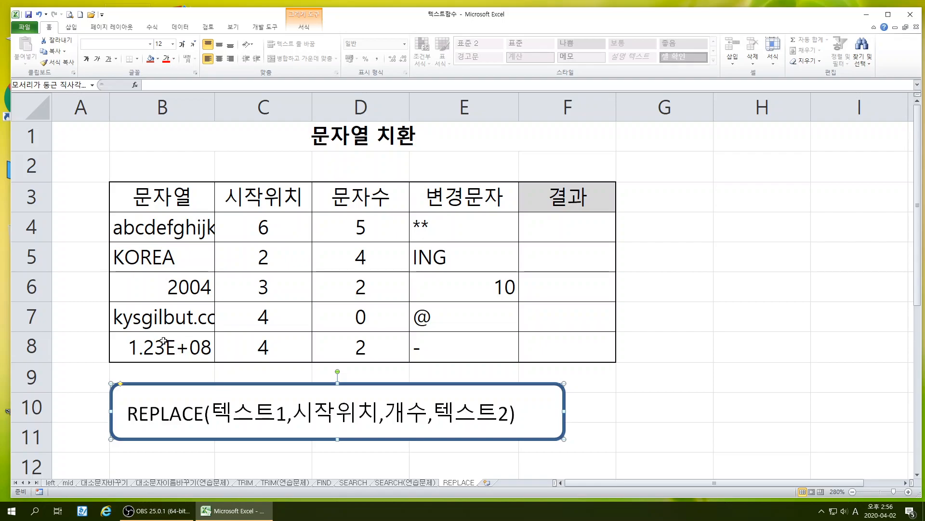
drag(215, 105, 259, 106)
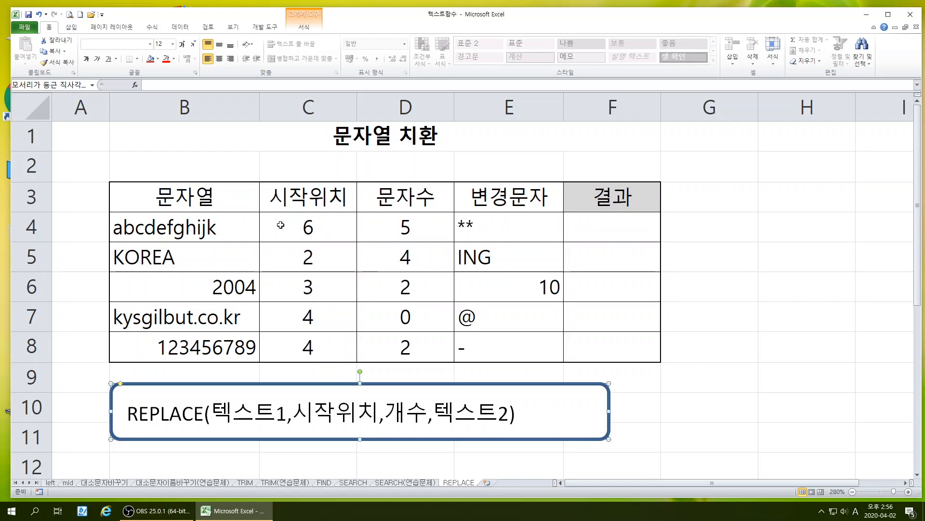
Try overwriting "fghij" with ** inside the string in B4, and undo the replacement
double_click(169, 228)
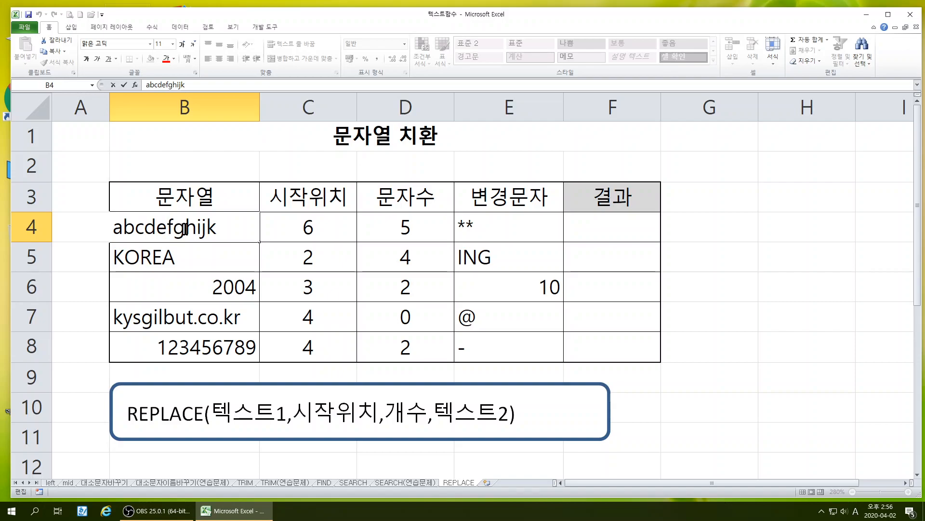
drag(170, 227, 201, 227)
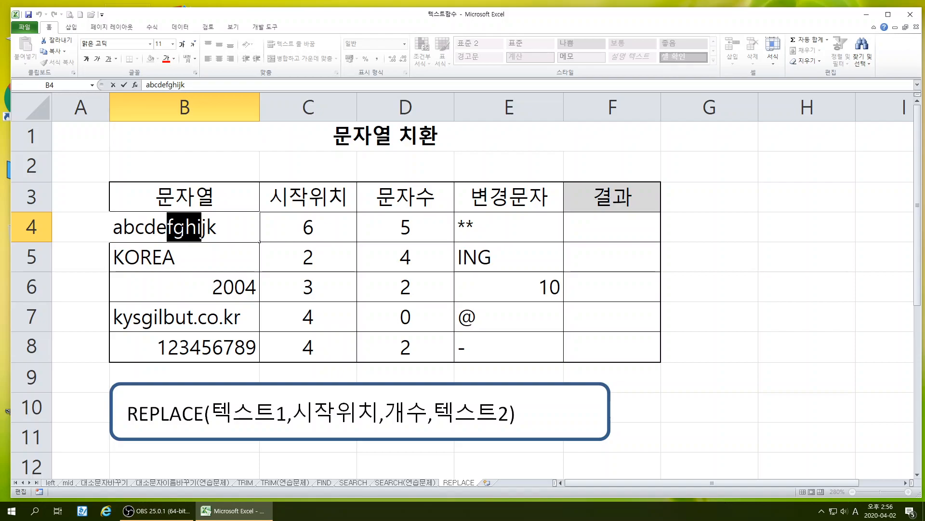
drag(167, 226, 206, 226)
text(**)
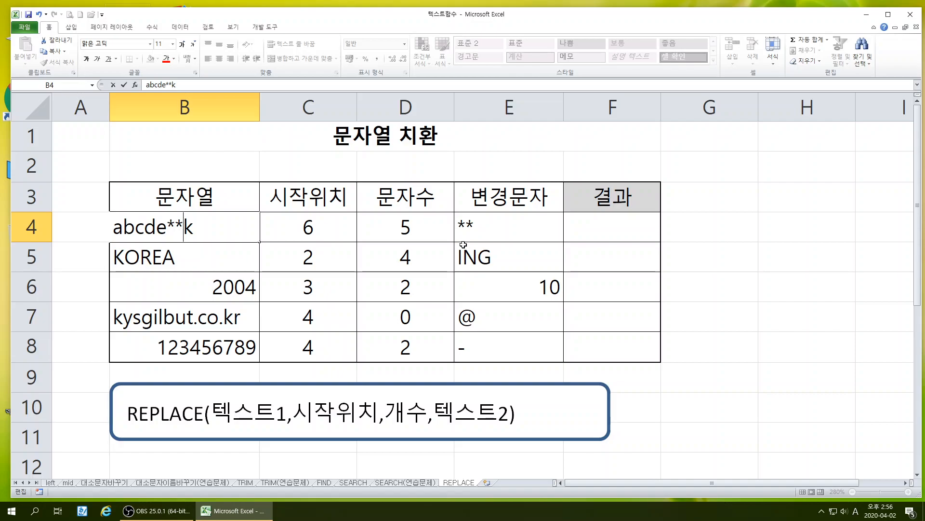
key(ctrl+z)
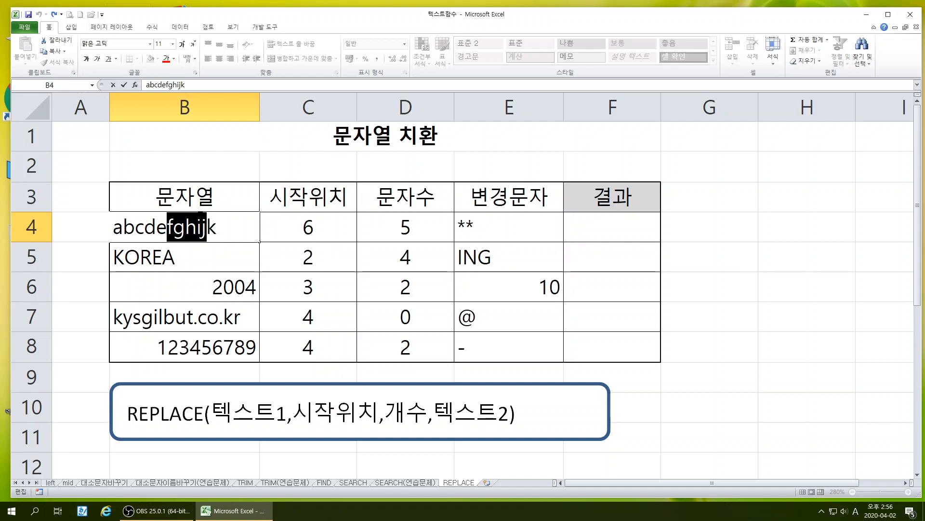
Examine the replacement text in E4 and the strings, start positions and character counts in the rows below
click(476, 226)
double_click(476, 225)
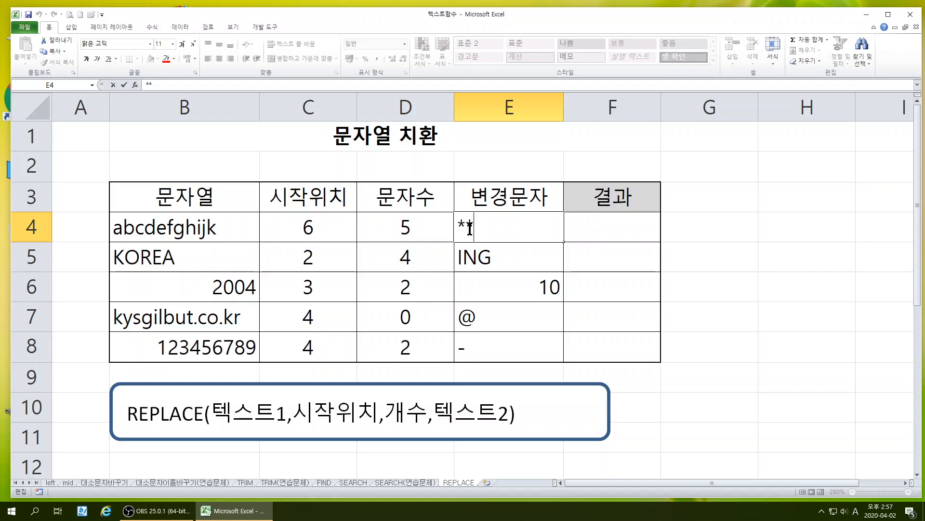
click(311, 256)
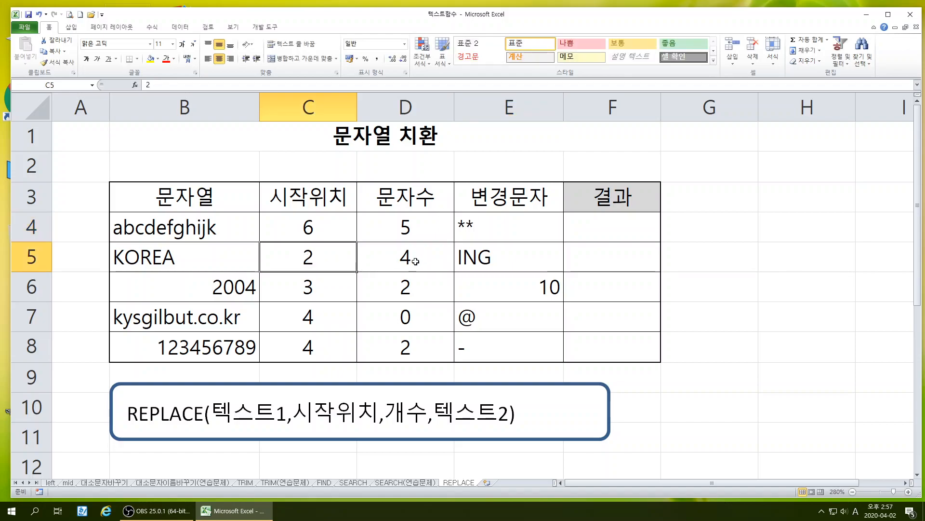
click(415, 262)
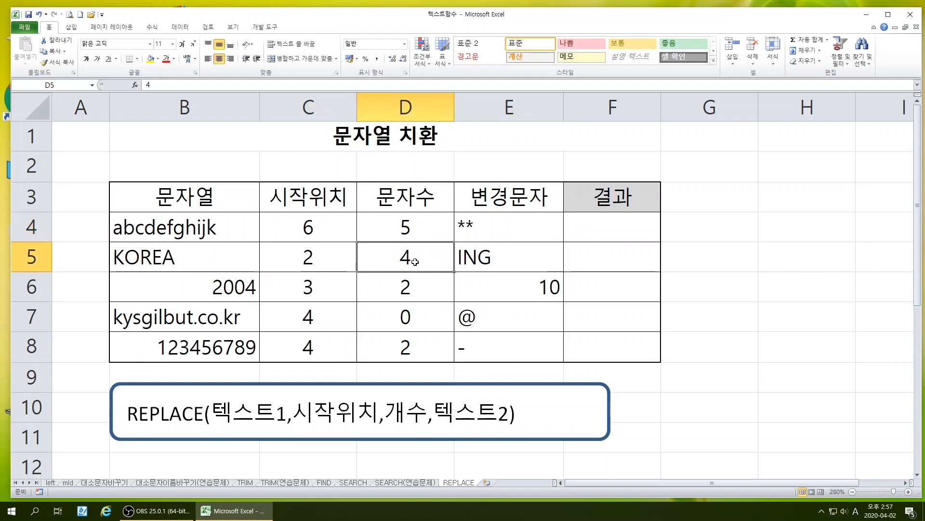
click(131, 260)
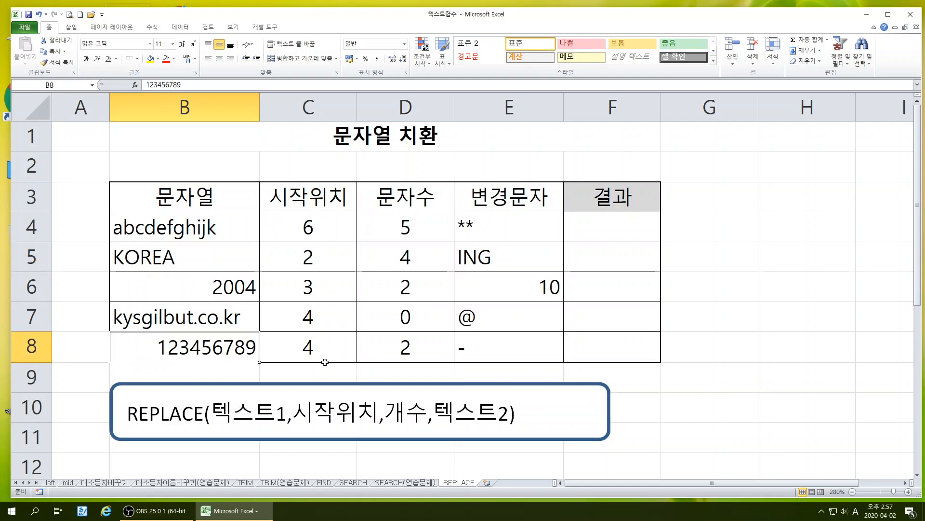
click(686, 402)
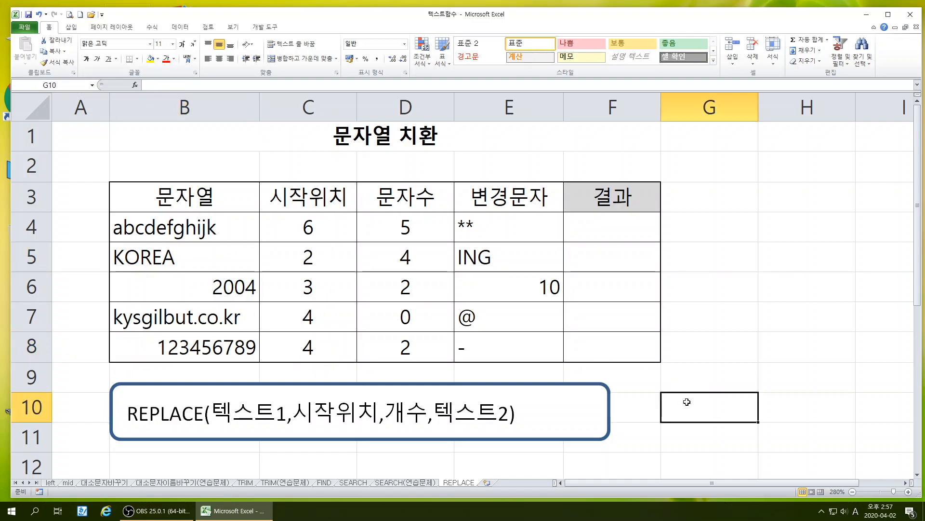
Narrow column A and insert the REPLACE function from the text category (텍스트) into F4
drag(110, 107, 86, 107)
click(575, 222)
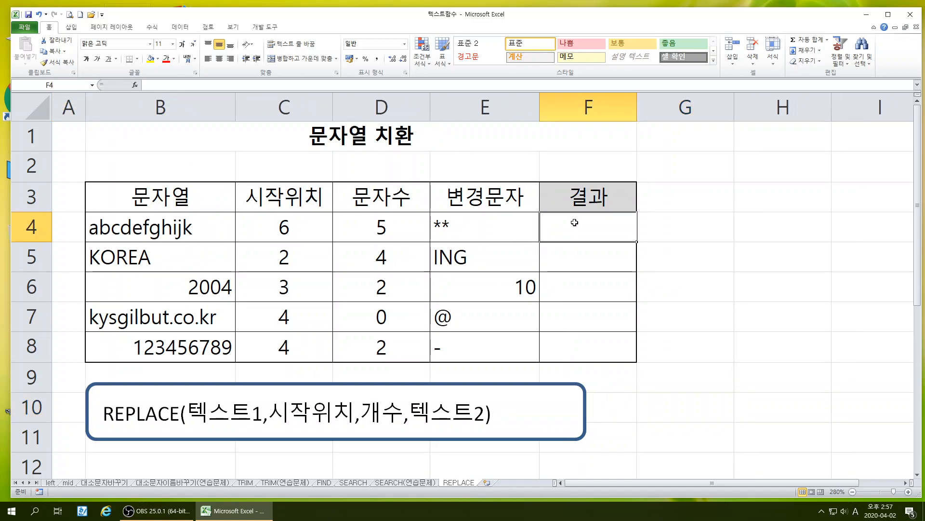
click(135, 85)
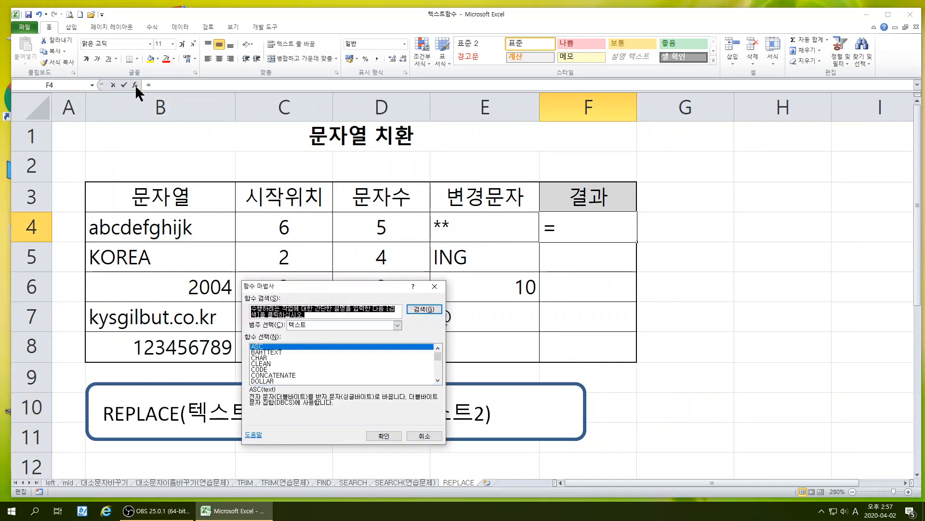
click(319, 322)
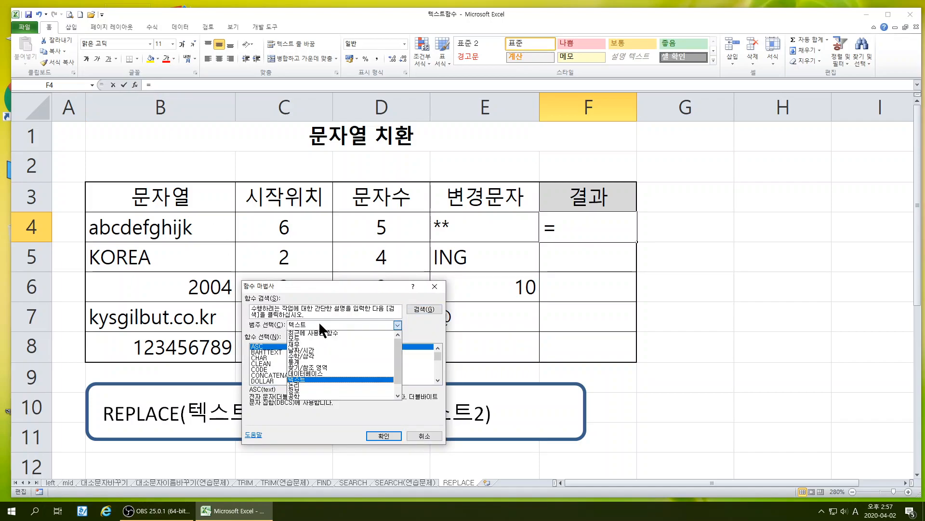
click(315, 322)
scroll(302, 366, down, 5)
scroll(302, 366, down, 1)
click(264, 357)
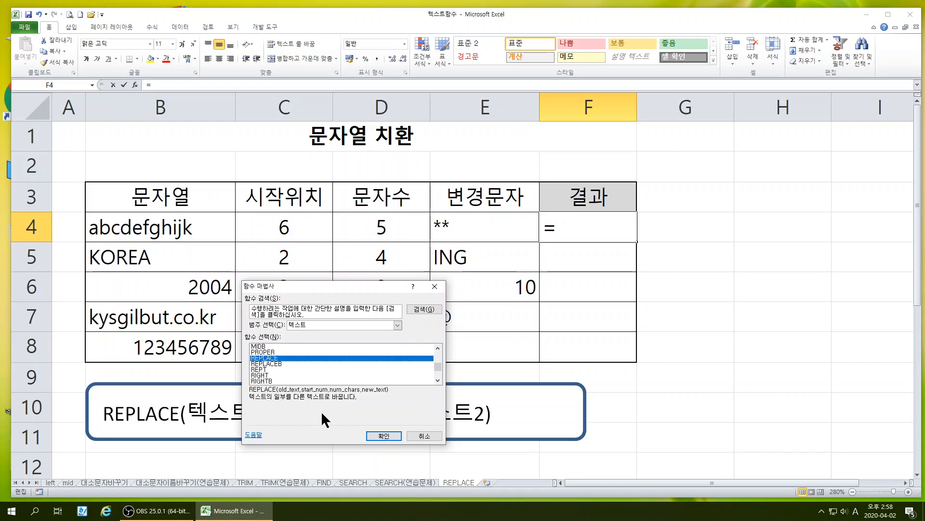
click(383, 435)
Complete F4's REPLACE function with B4, C4, D4 and E4 as its arguments, and fill the formula down to F8
drag(351, 299, 662, 255)
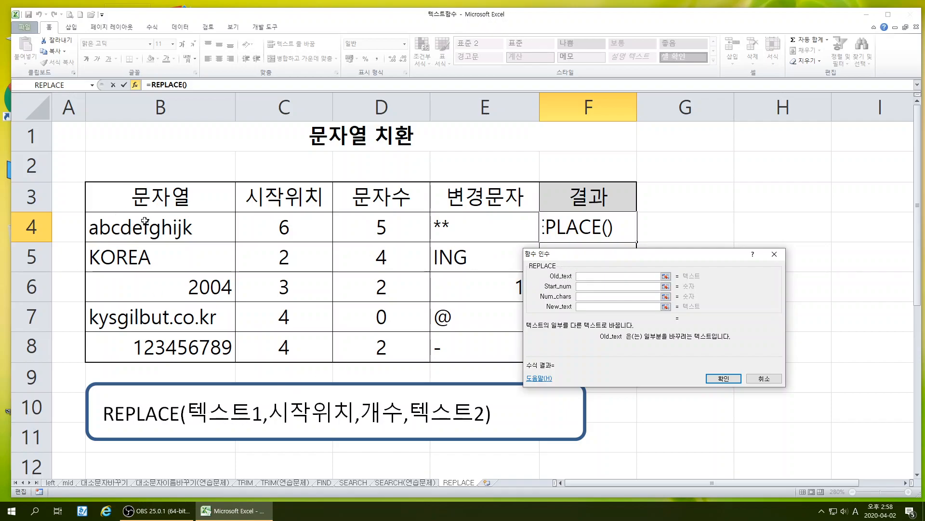
click(153, 226)
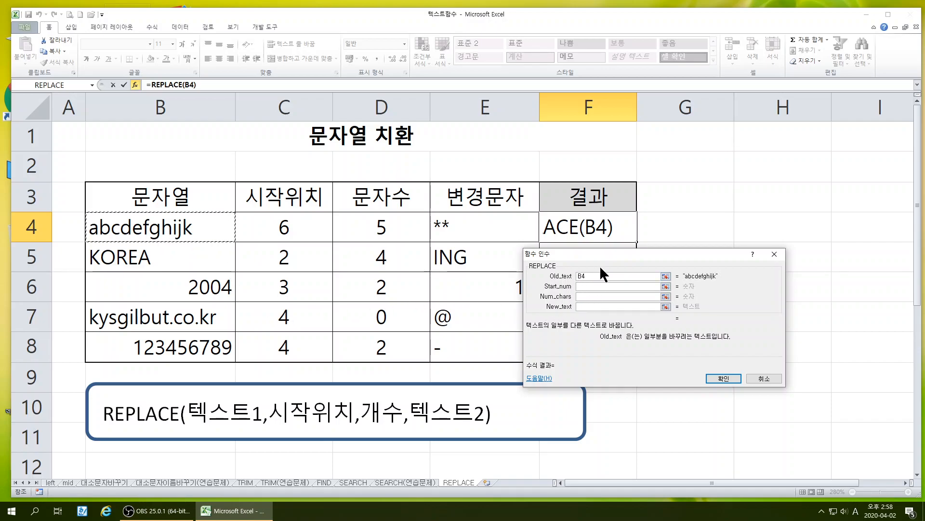
click(583, 287)
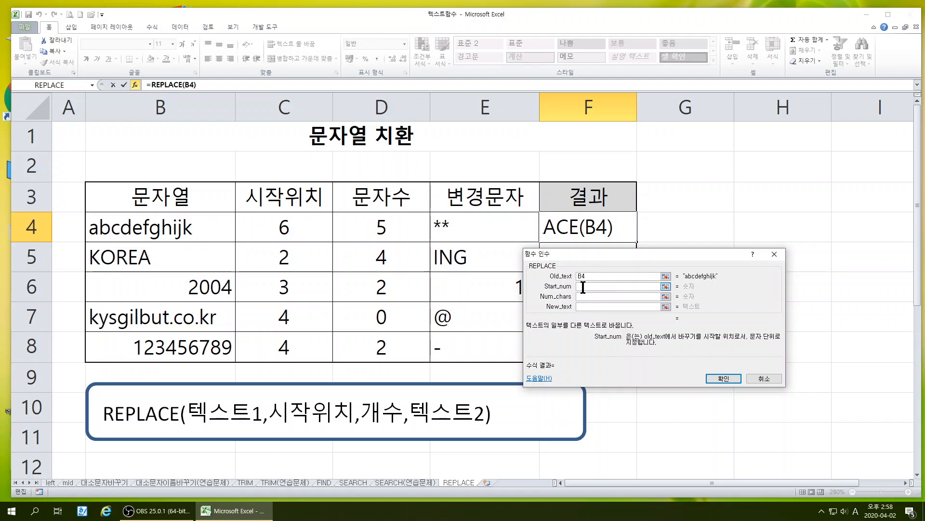
click(284, 227)
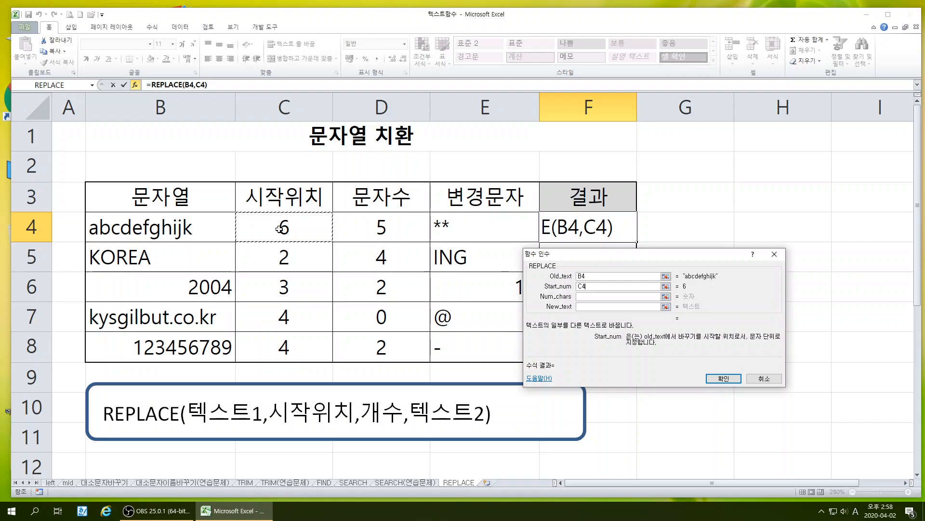
click(582, 296)
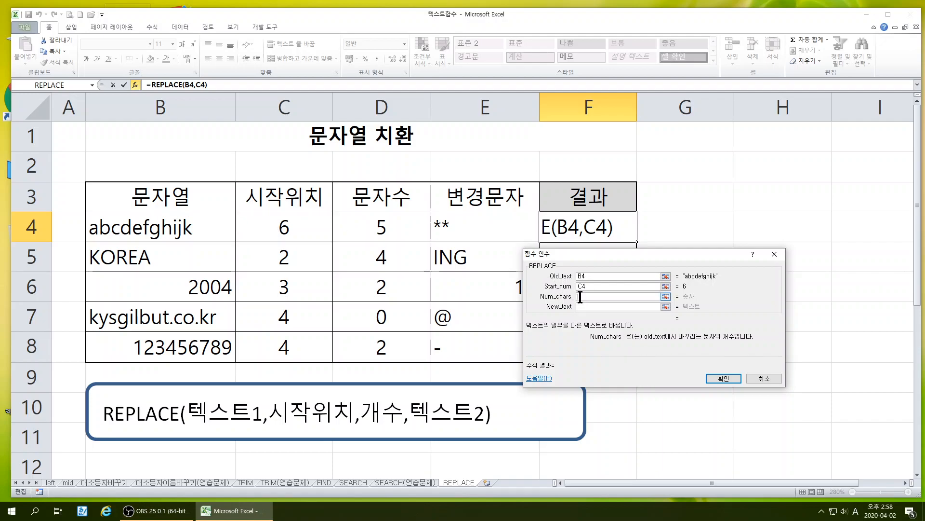
click(381, 227)
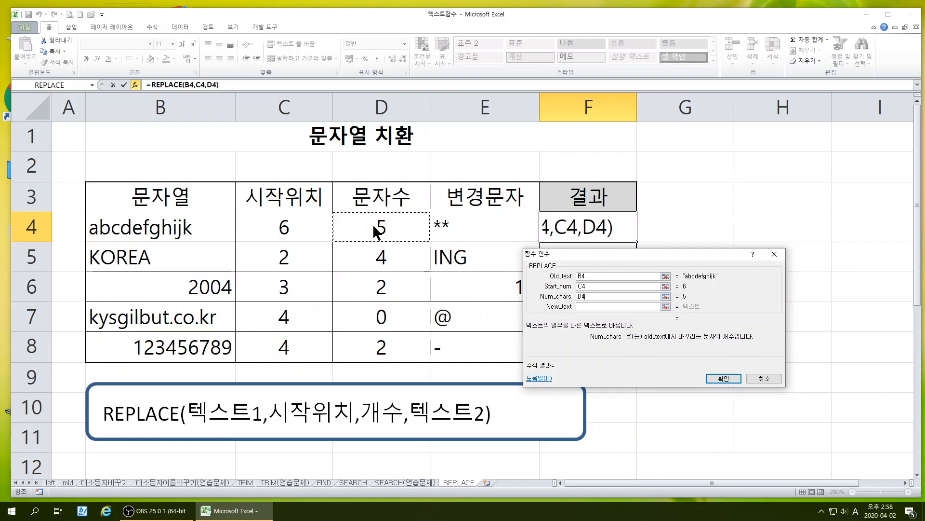
click(584, 306)
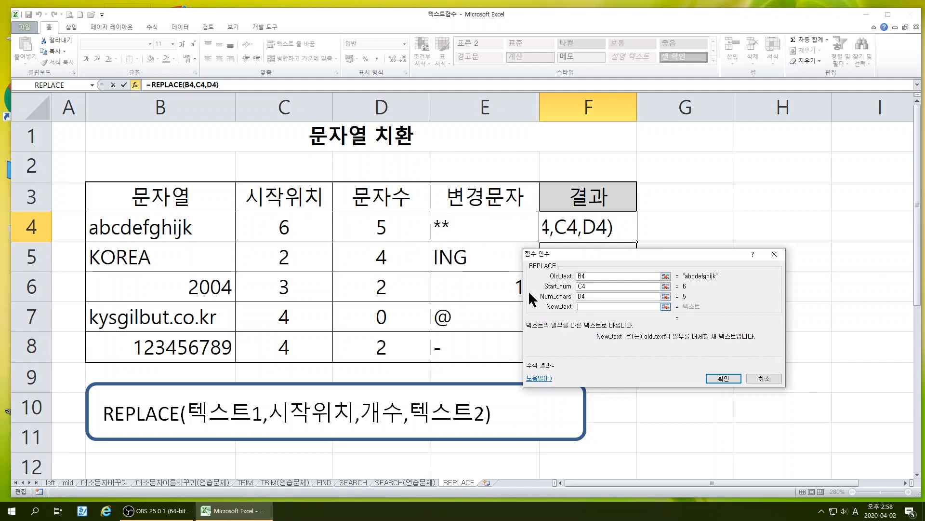
click(442, 225)
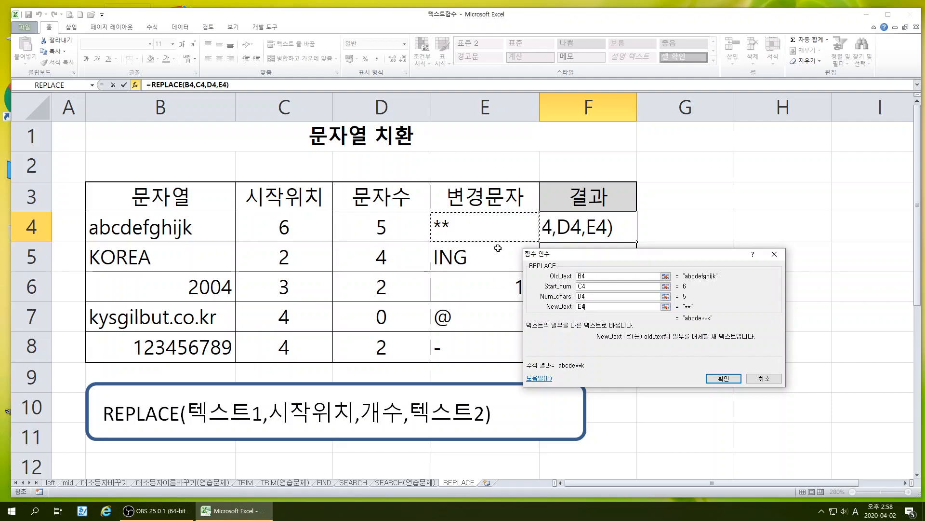
click(724, 377)
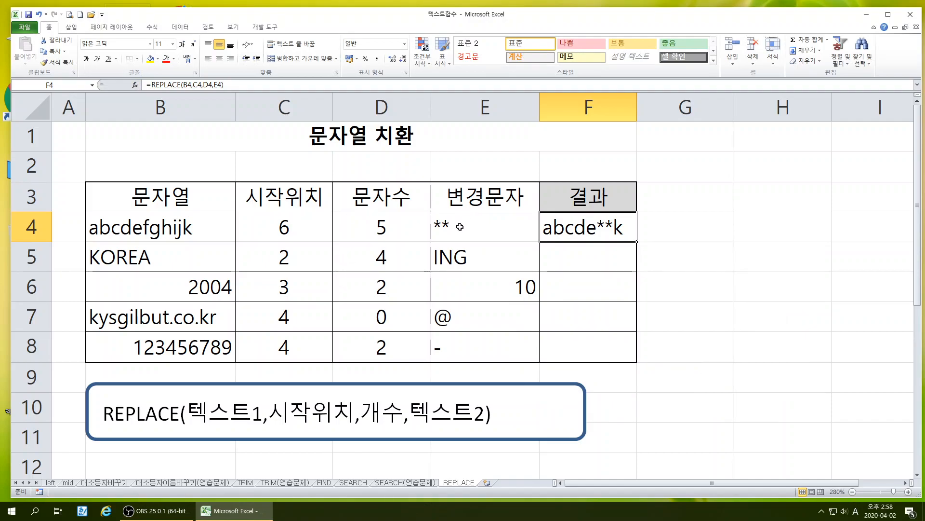
drag(639, 243, 650, 362)
click(781, 346)
Examine the results in F5:F8 against each row's start position and character count
click(559, 263)
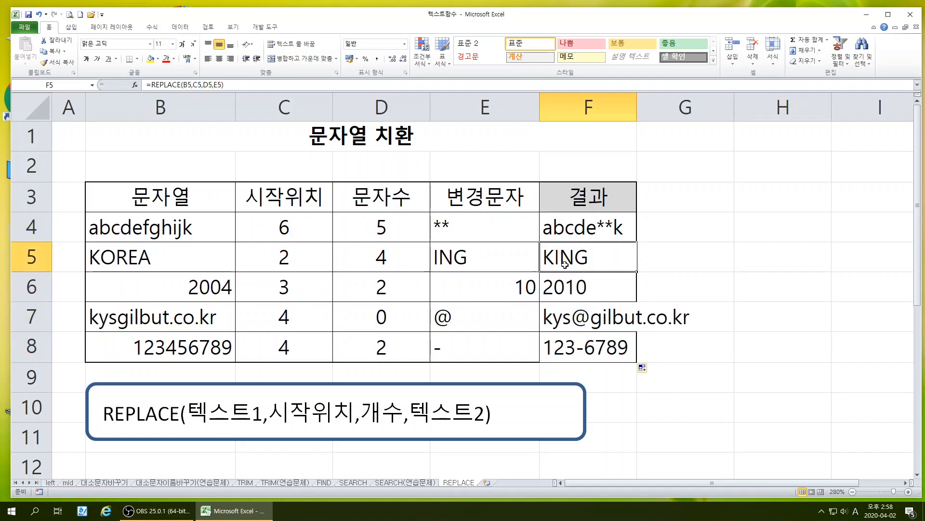
click(293, 261)
click(365, 260)
click(566, 293)
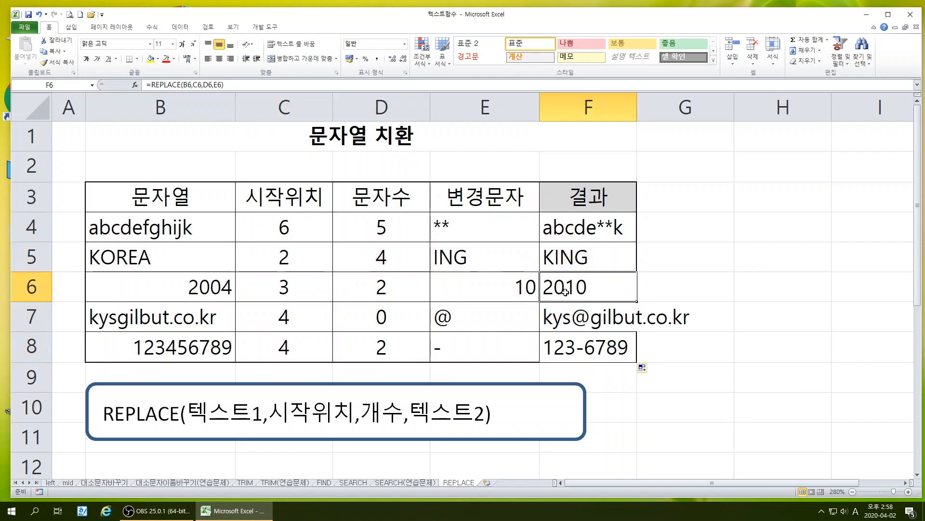
click(581, 323)
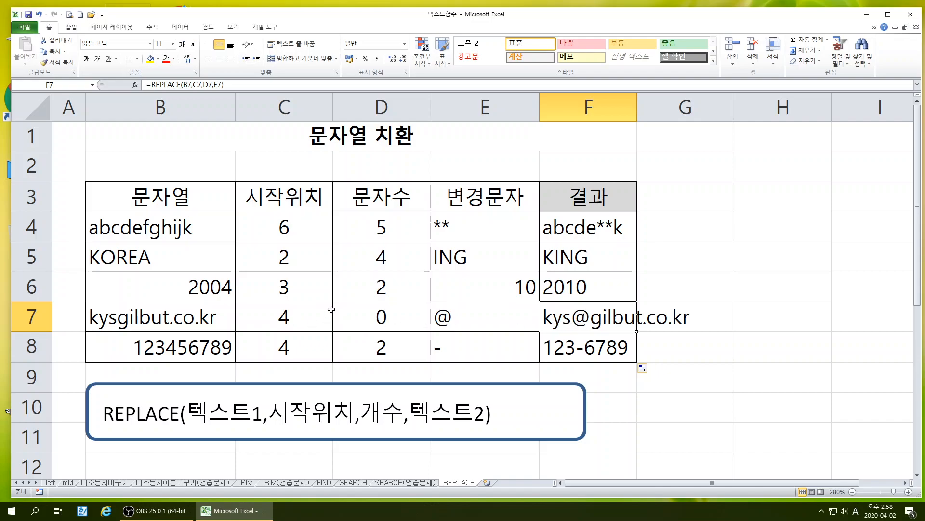
click(272, 325)
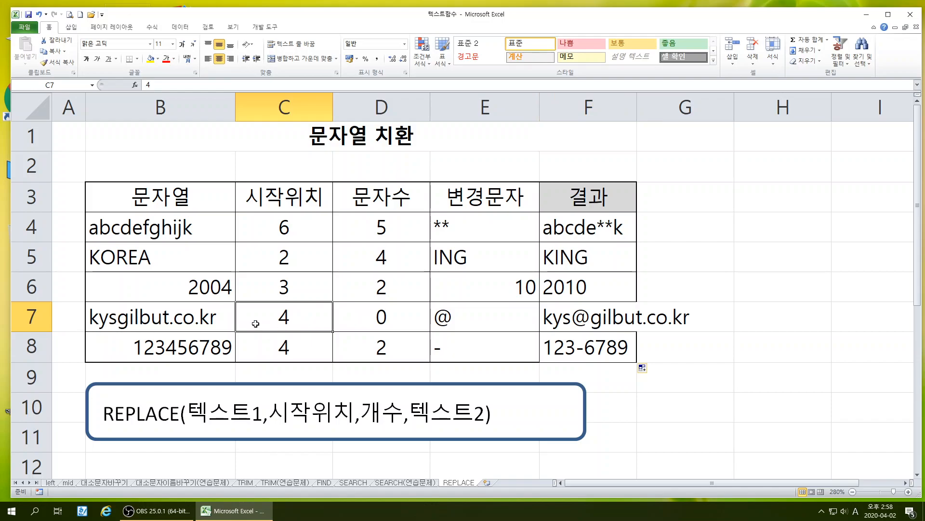
click(384, 323)
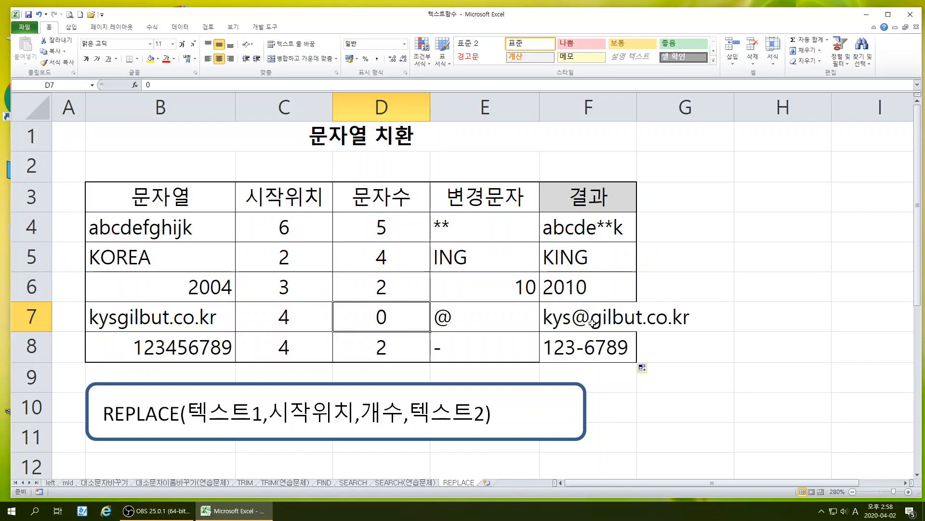
click(578, 353)
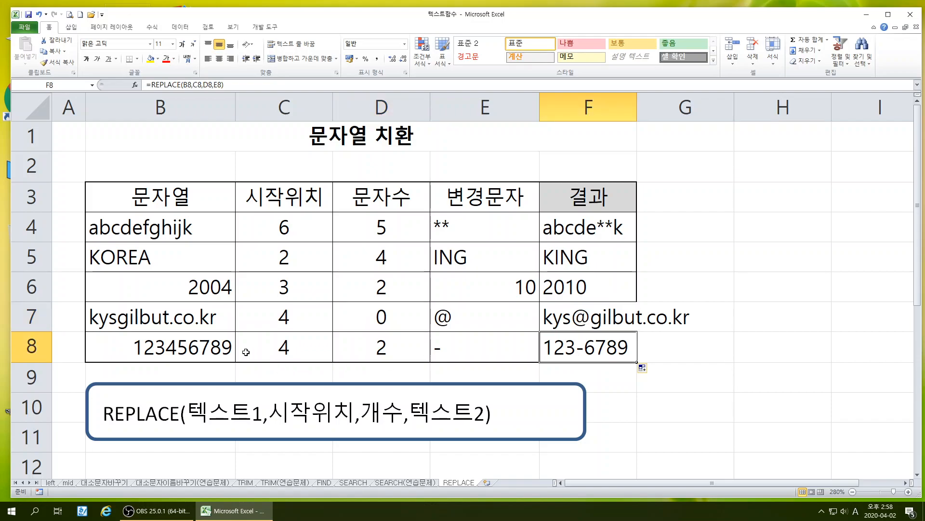
click(291, 352)
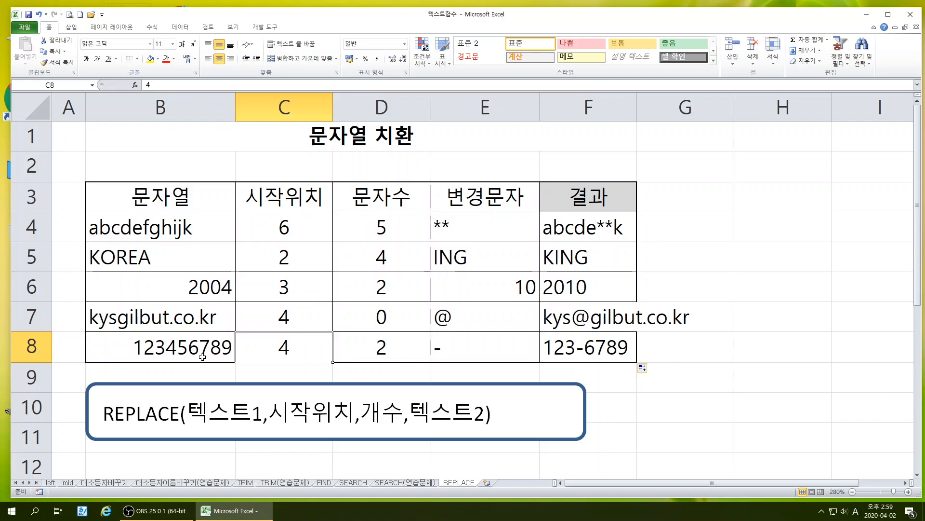
Extend the replacement text in E4 to *****
double_click(474, 228)
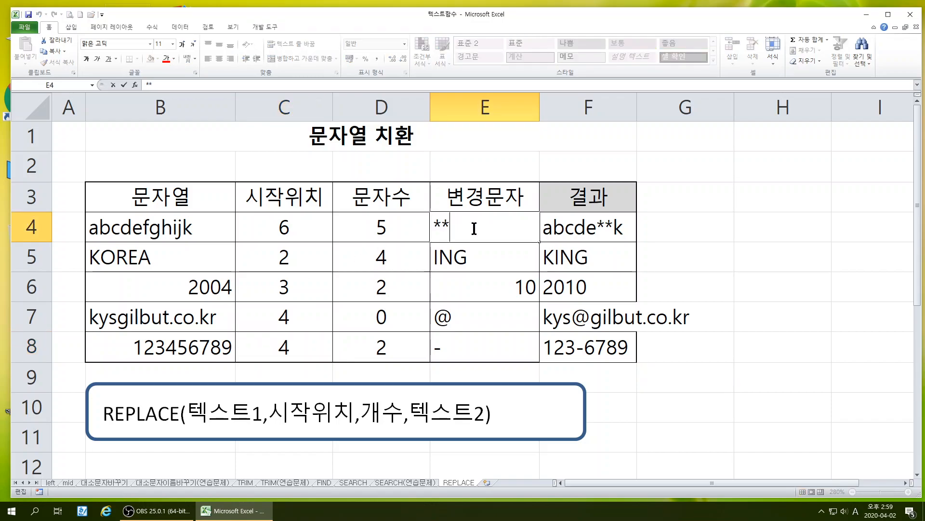
text(***)
key(Return)
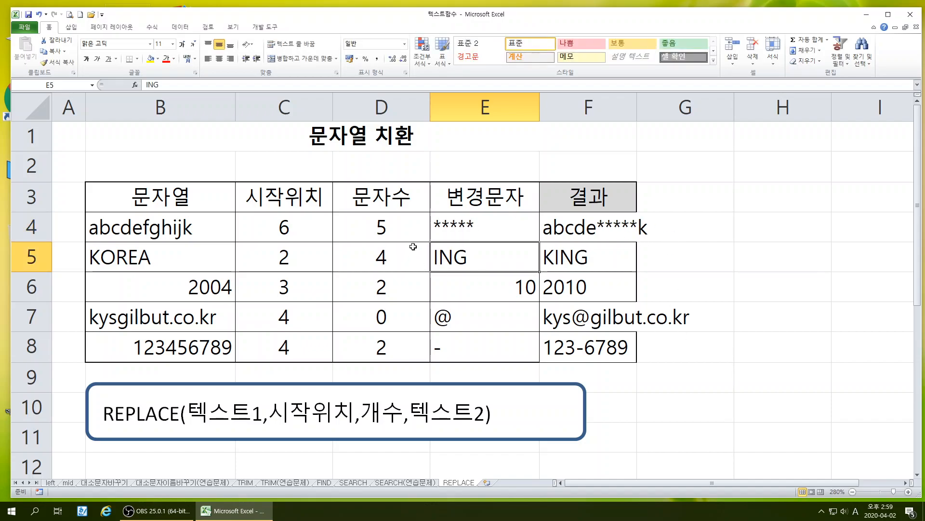
Shorten the replacement text in E4 to ***
double_click(481, 227)
key(BackSpace)
key(BackSpace)
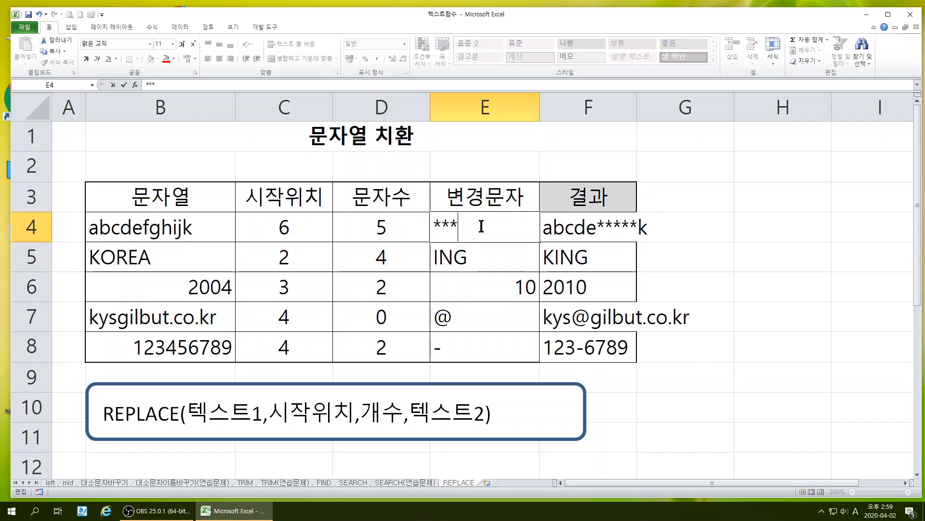
key(Return)
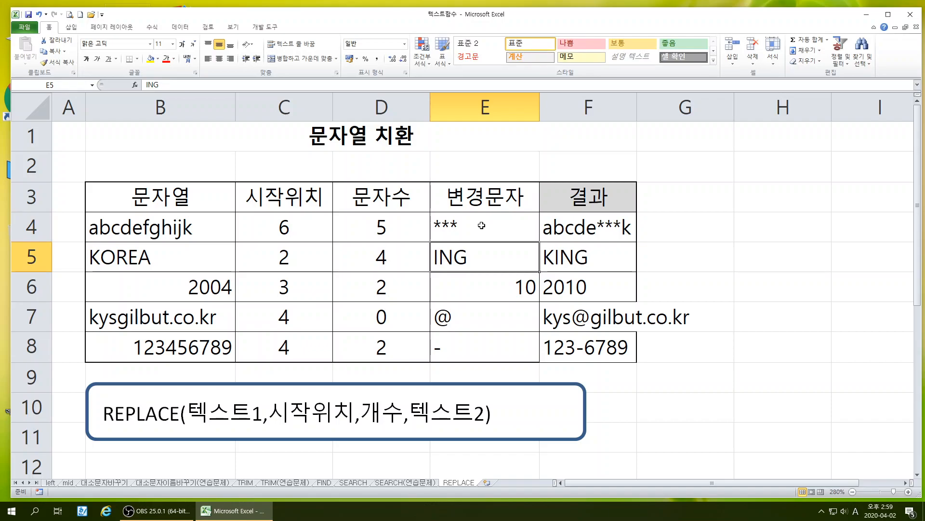
Set the character count in D8 to 0
click(374, 350)
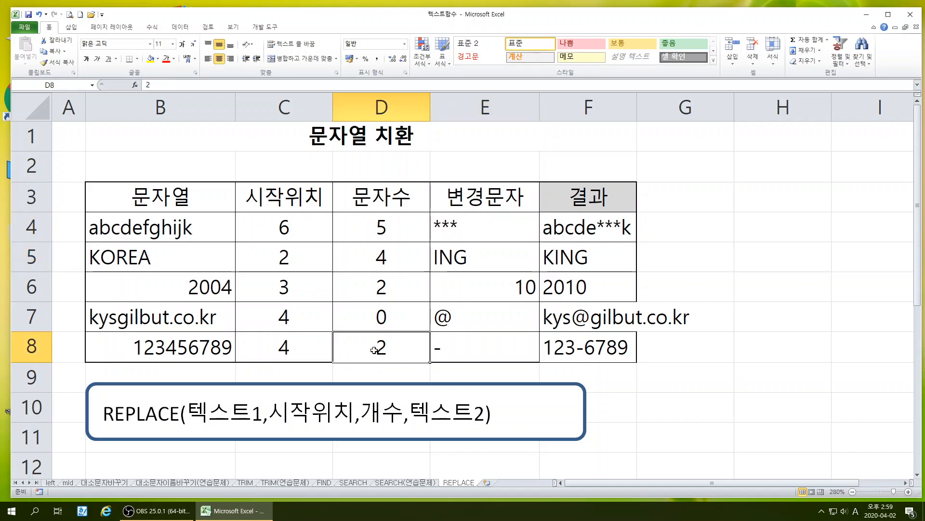
text(0)
key(Return)
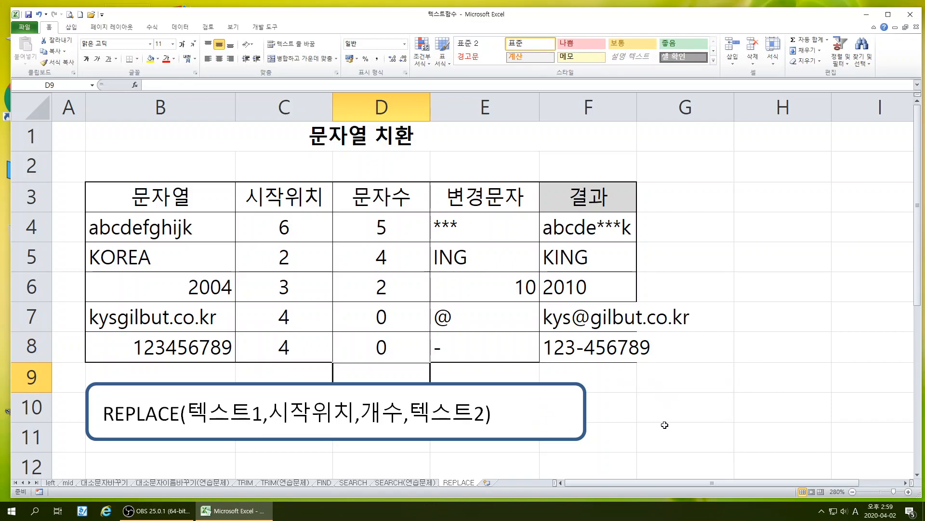
Add a new worksheet after the REPLACE sheet and enter a sample resident registration number in B2
click(485, 482)
click(908, 492)
click(908, 491)
click(908, 491)
click(908, 492)
click(908, 491)
click(908, 491)
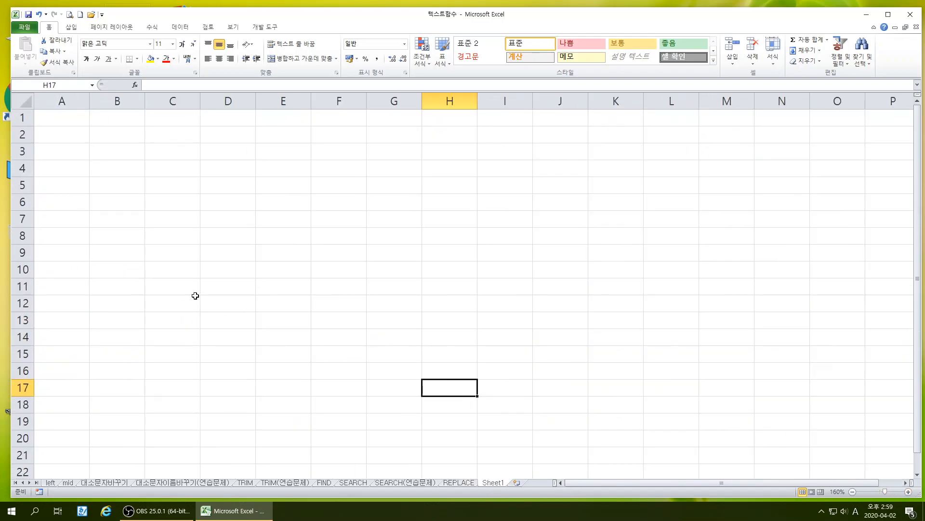
click(115, 141)
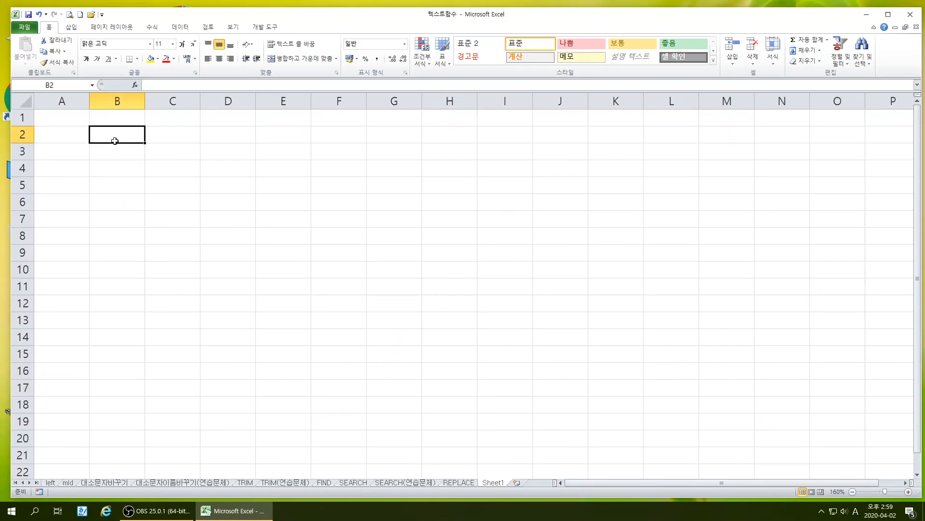
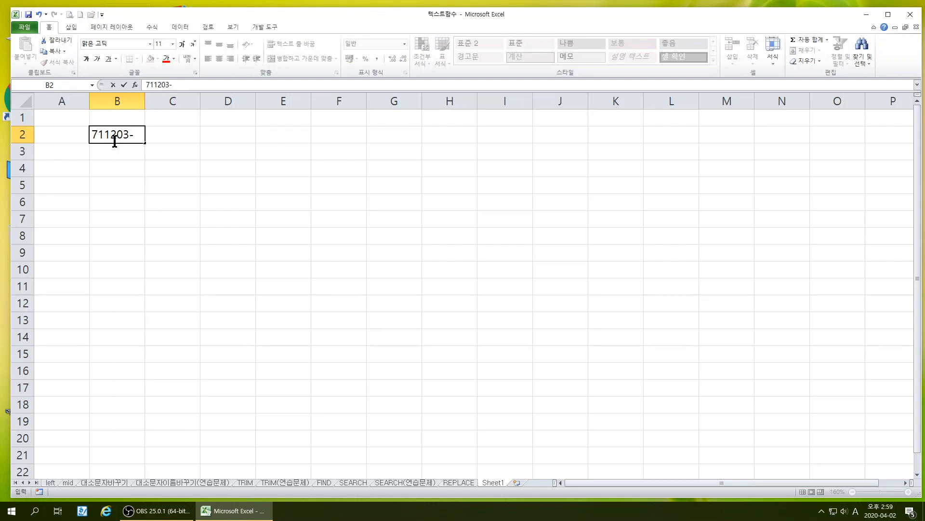
key(Return)
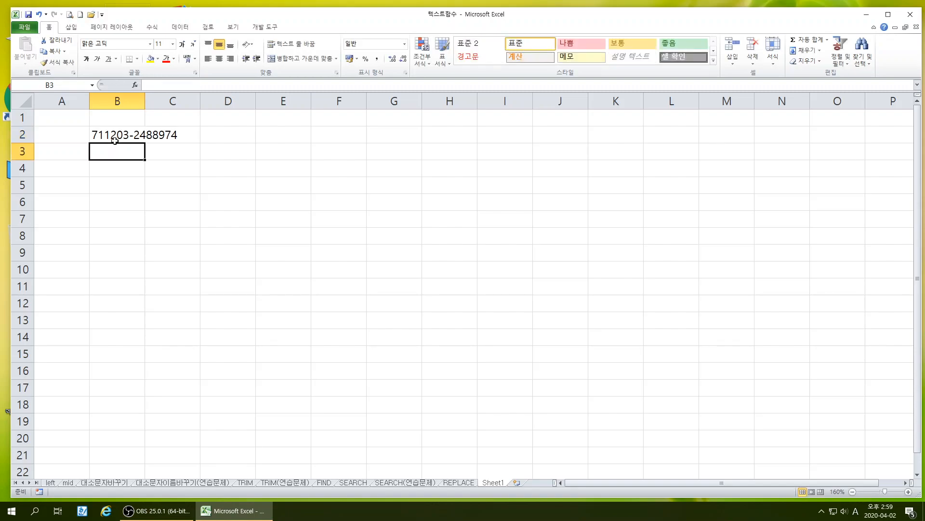
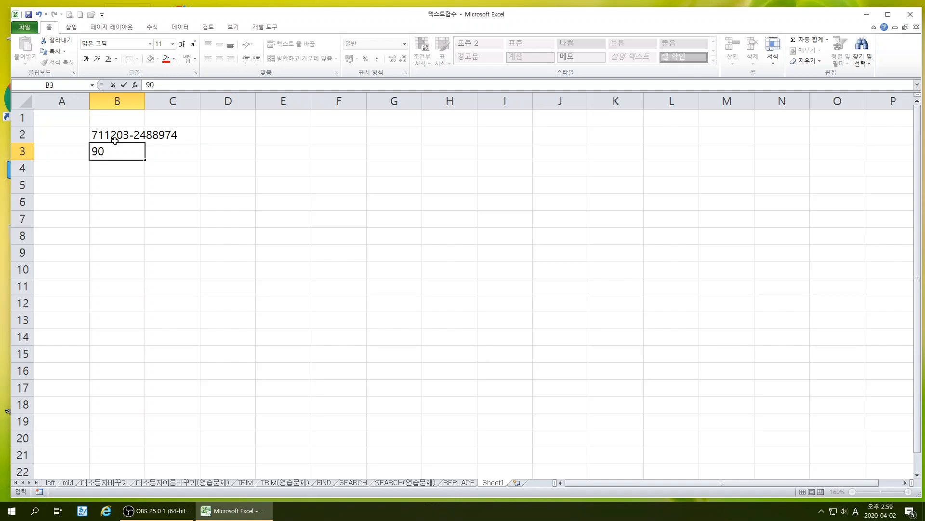
Enter a second sample resident registration number in B3
key(Return)
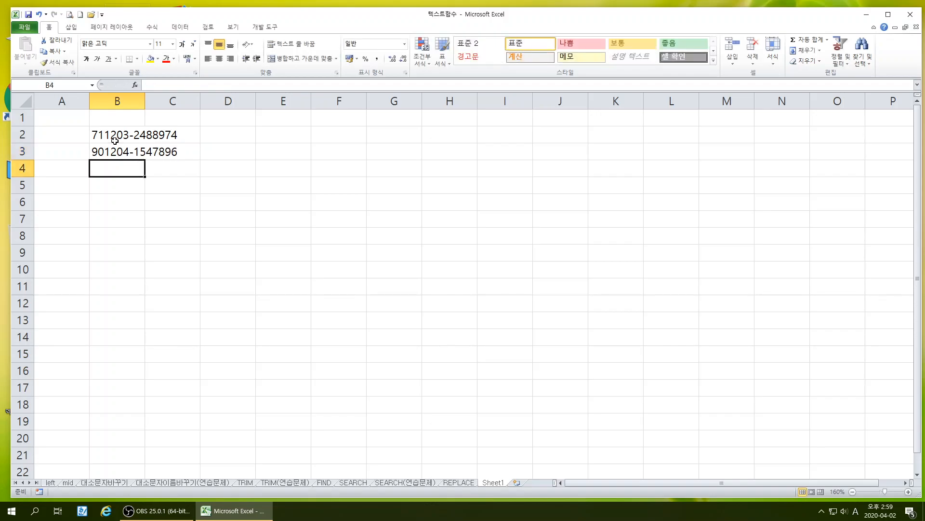
Enter a third sample resident registration number in B4 and widen column B enough to fit the full numbers
text(20)
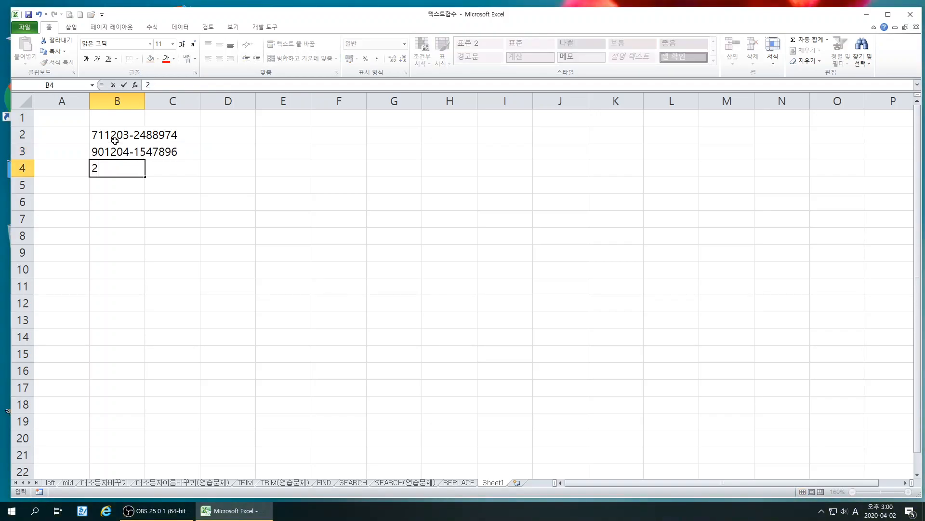
key(BackSpace)
key(BackSpace)
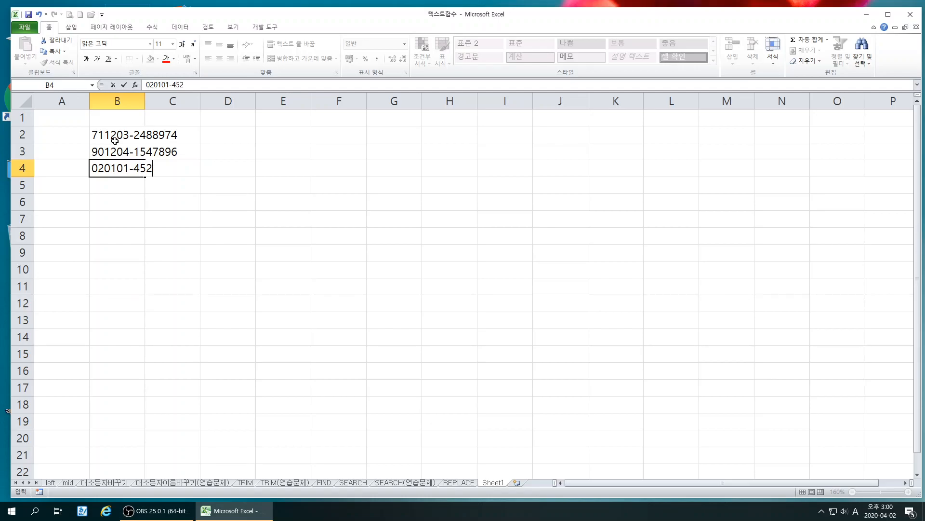
key(Return)
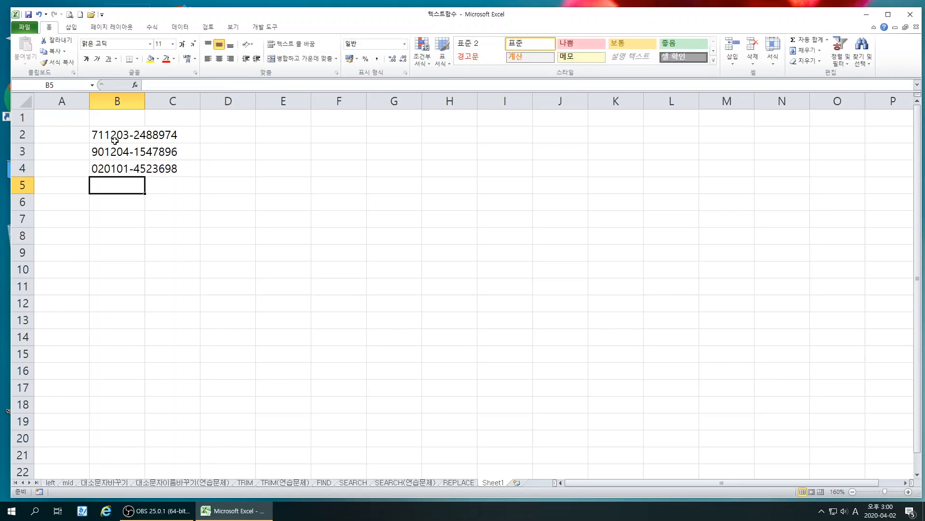
drag(145, 100, 196, 102)
click(335, 271)
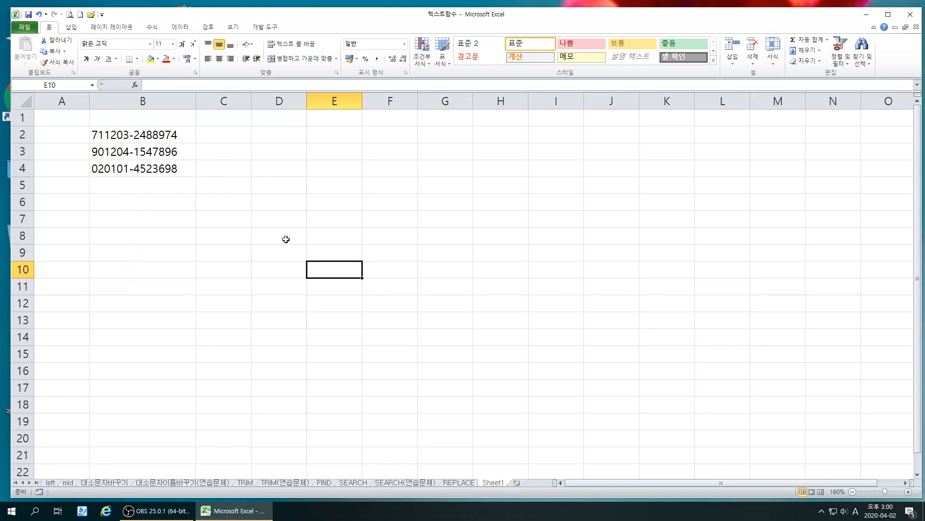
click(277, 275)
Copy the REPLACE syntax box from the REPLACE sheet onto Sheet1 and place it beneath the registration numbers, around rows 6 and 7
click(457, 482)
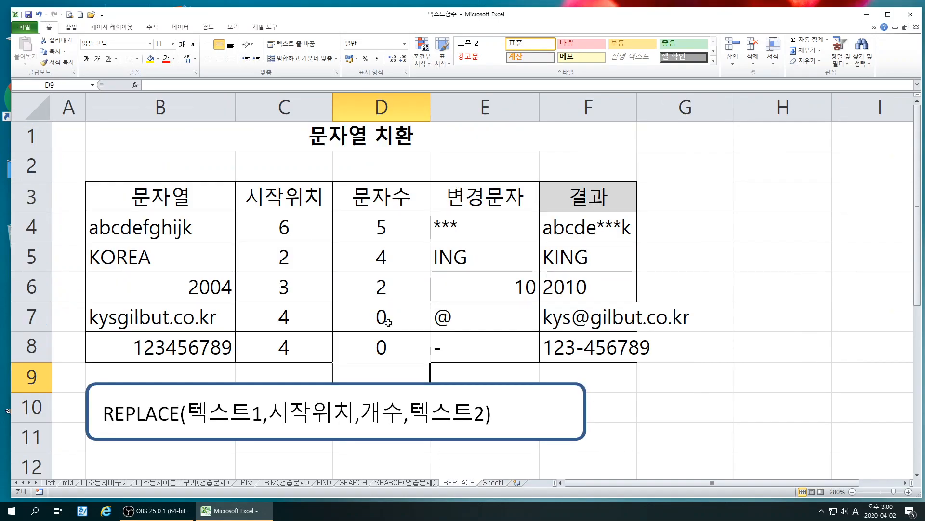
click(439, 384)
right_click(440, 383)
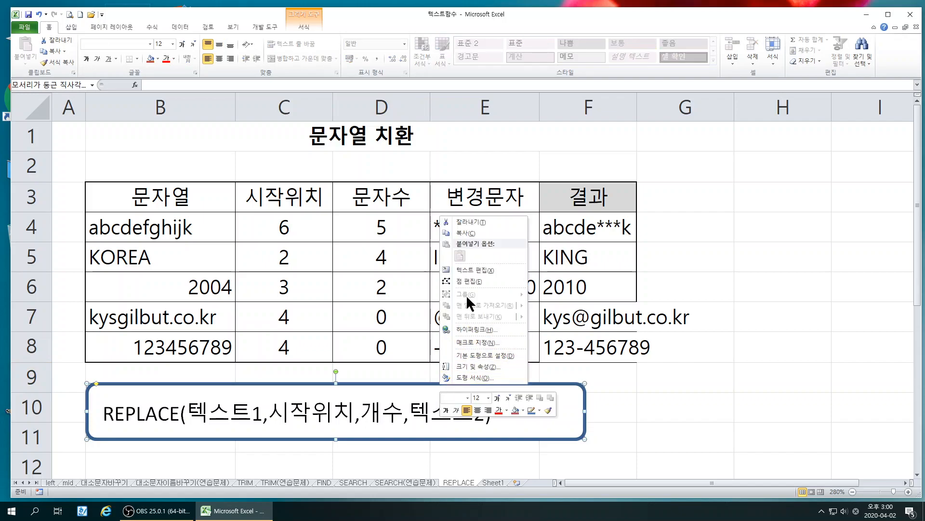
click(461, 230)
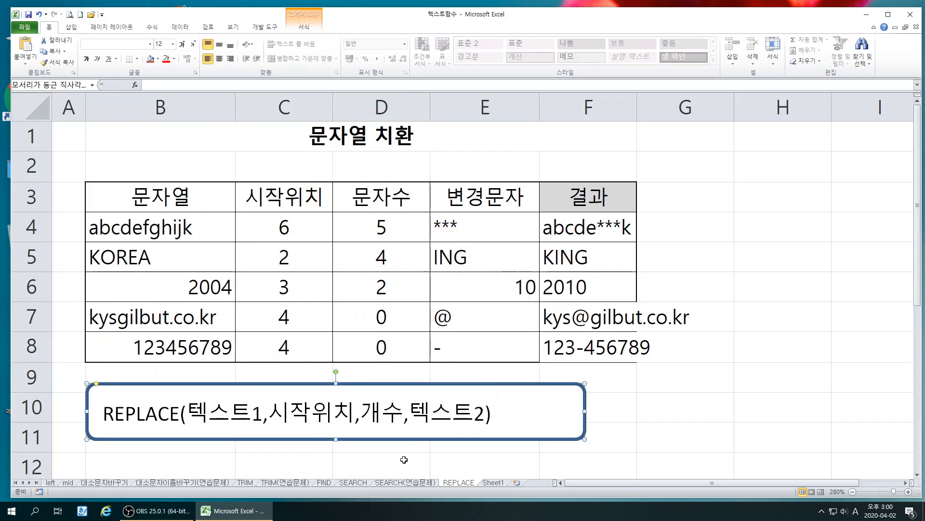
click(493, 482)
click(287, 120)
right_click(287, 120)
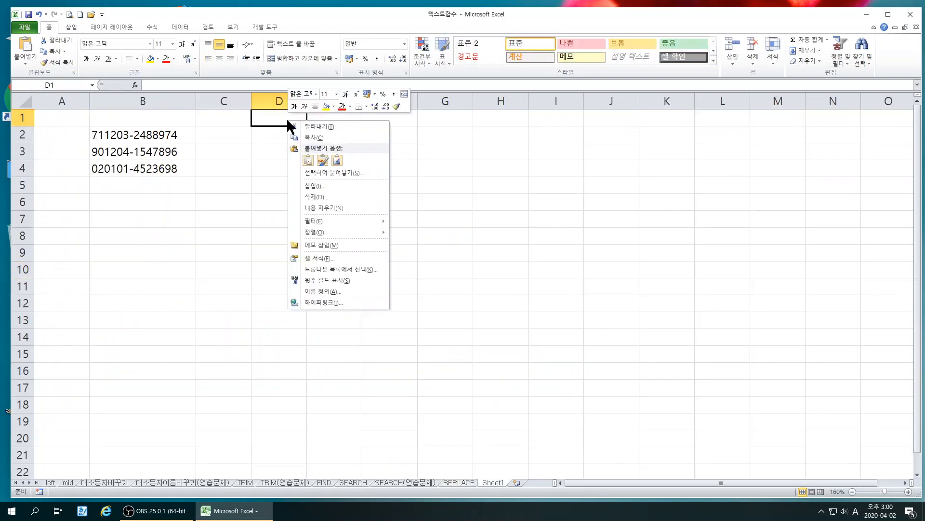
click(307, 160)
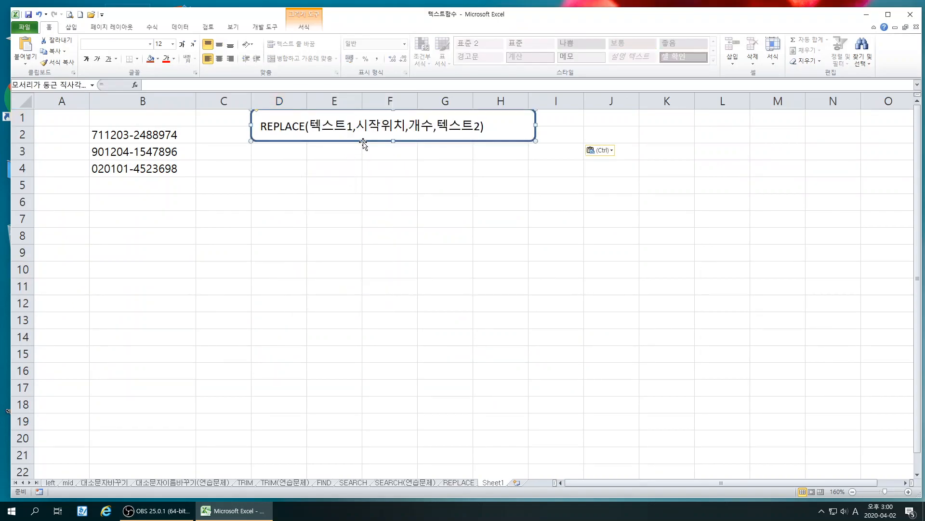
mouse_move(363, 141)
mouse_down()
mouse_move(444, 164)
mouse_move(215, 275)
mouse_move(214, 223)
mouse_move(198, 228)
mouse_up()
click(264, 304)
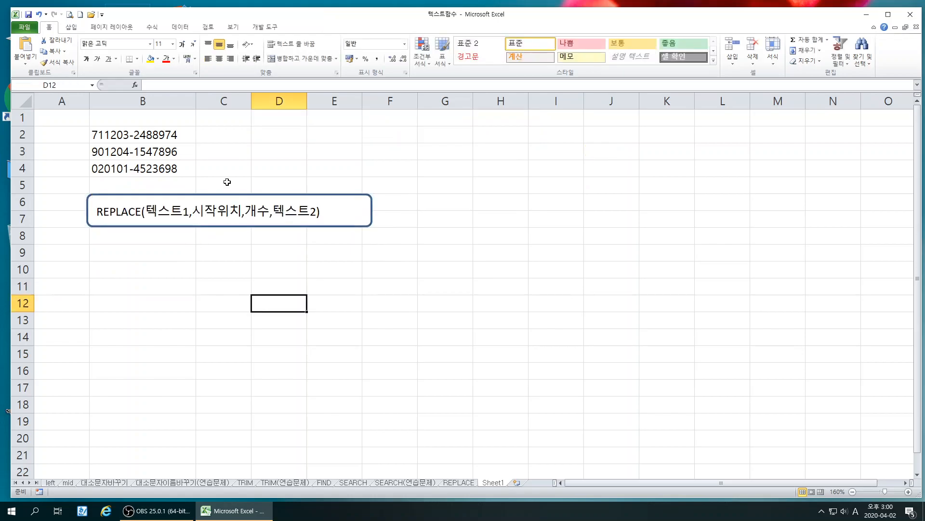
Insert the REPLACE text function in C2 with B2 as its Old_text argument
click(232, 138)
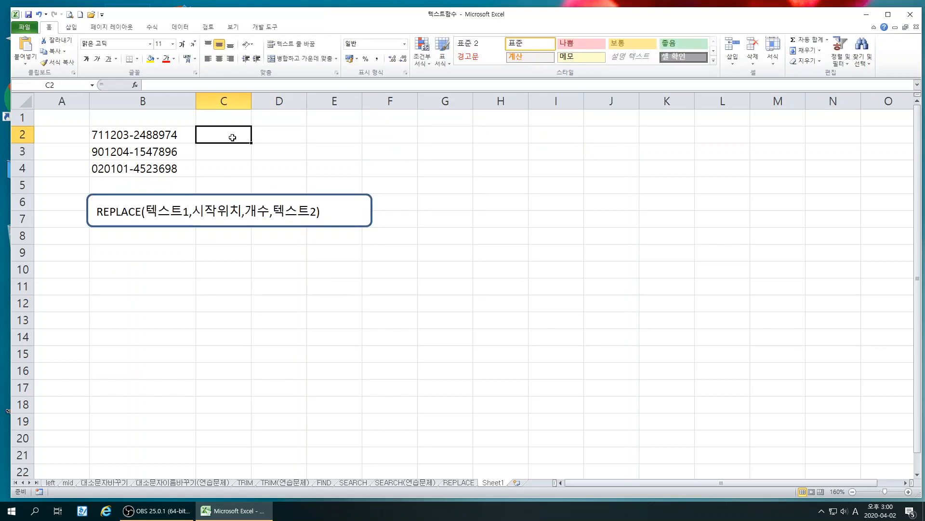
click(135, 85)
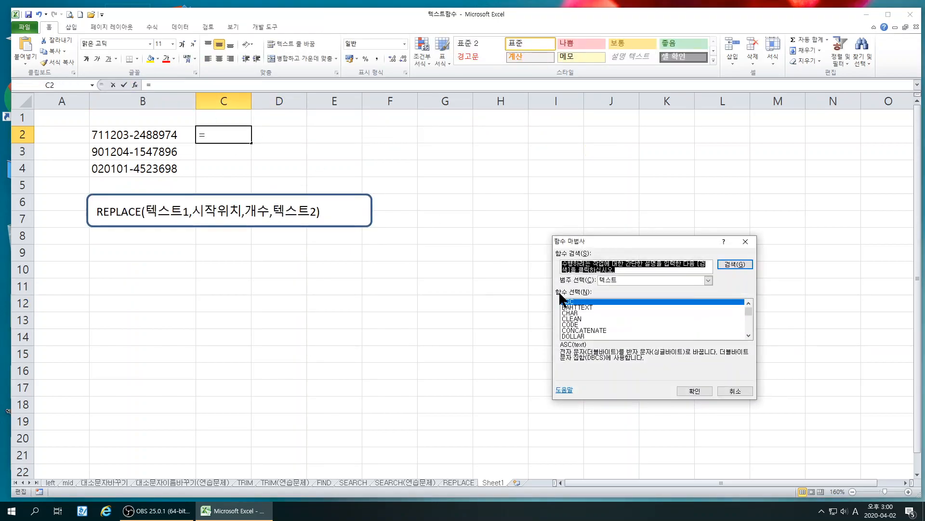
scroll(595, 315, down, 8)
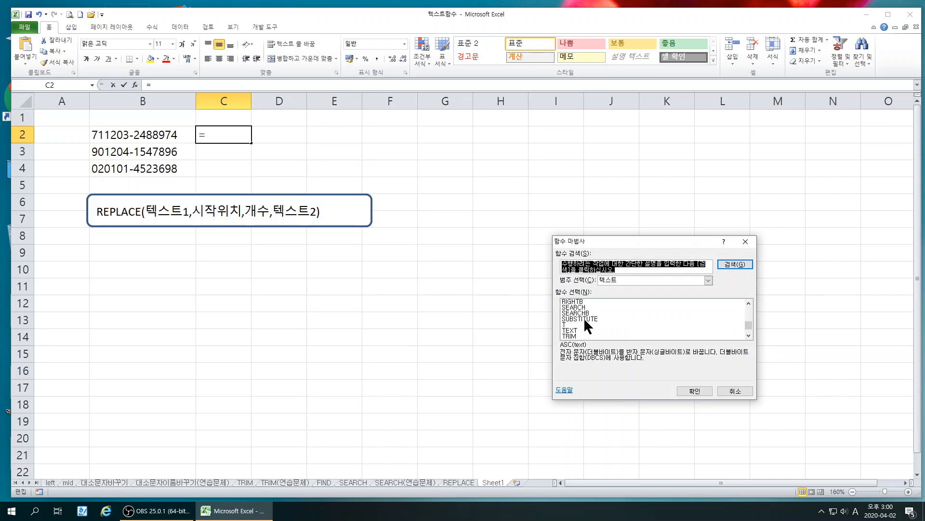
scroll(579, 317, up, 1)
scroll(580, 316, up, 1)
click(576, 312)
click(694, 391)
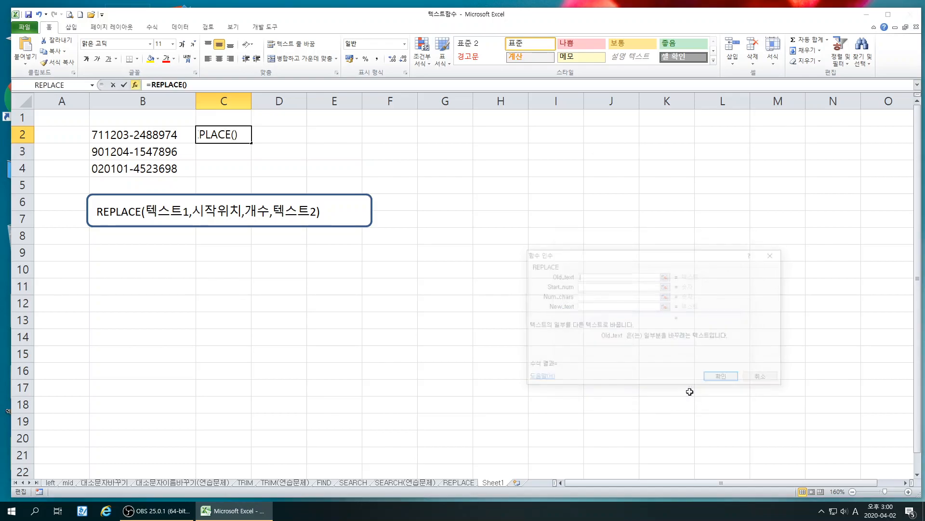
drag(572, 246, 149, 269)
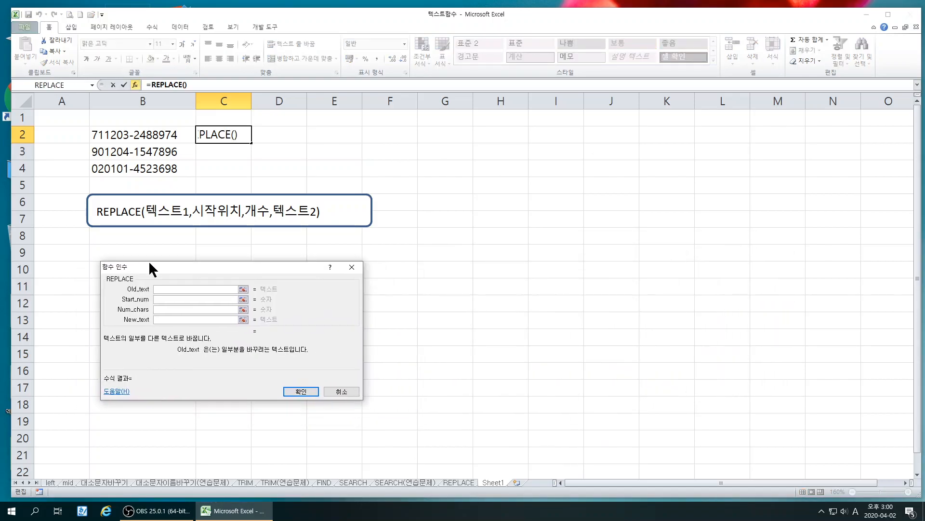
click(135, 135)
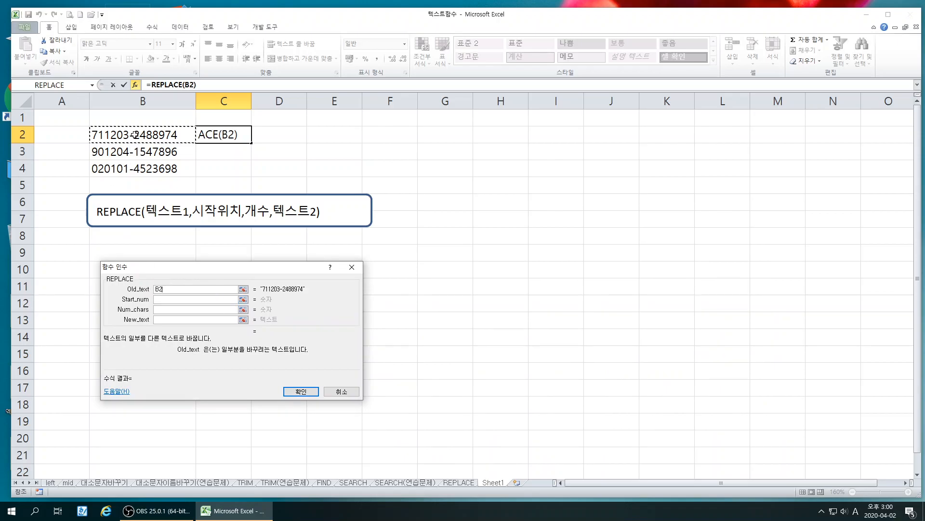
Complete C2's REPLACE with Start_num 8, Num_chars 6 and New_text ******, and fill the formula down to C4
click(161, 300)
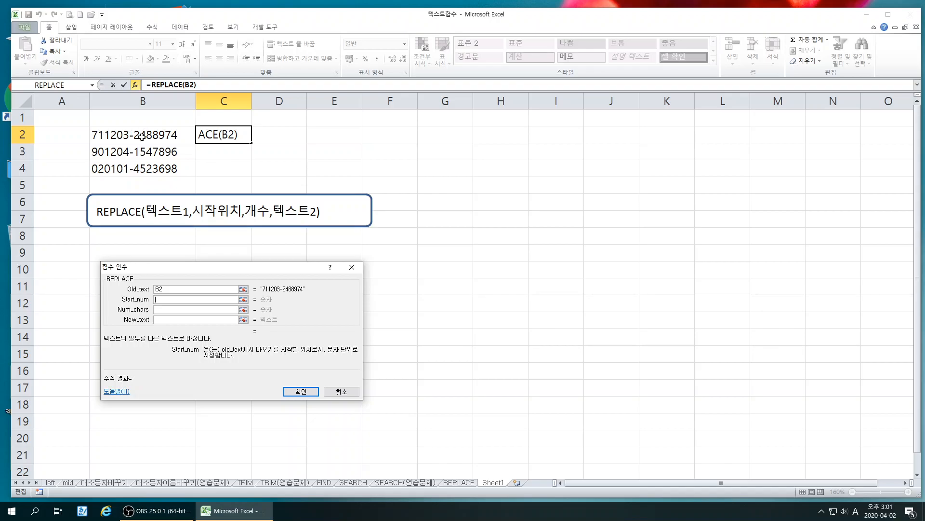
text(8)
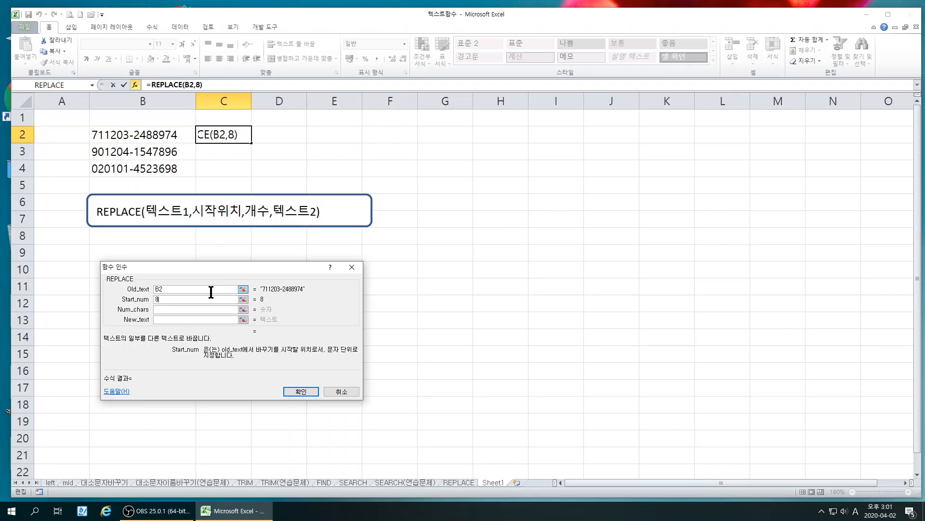
click(181, 309)
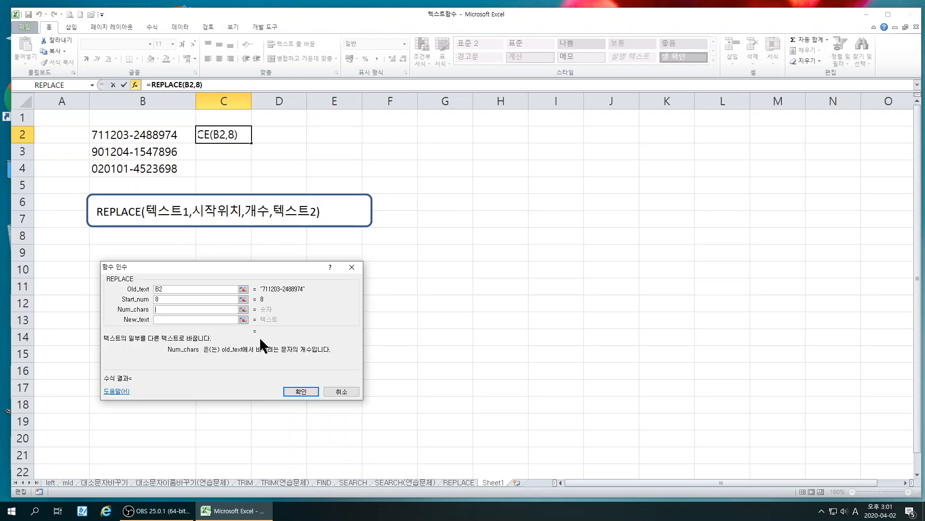
text(***)
key(BackSpace)
key(BackSpace)
key(BackSpace)
text(6)
click(198, 319)
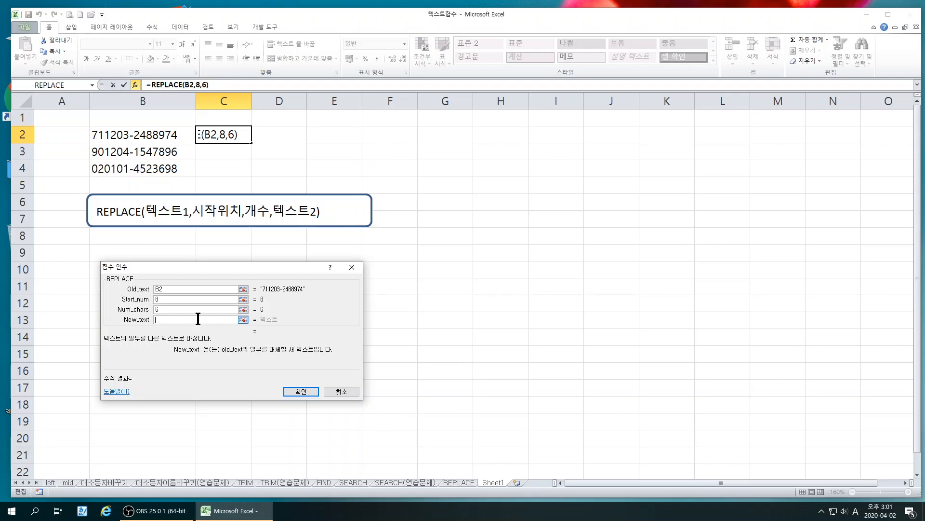
text(******)
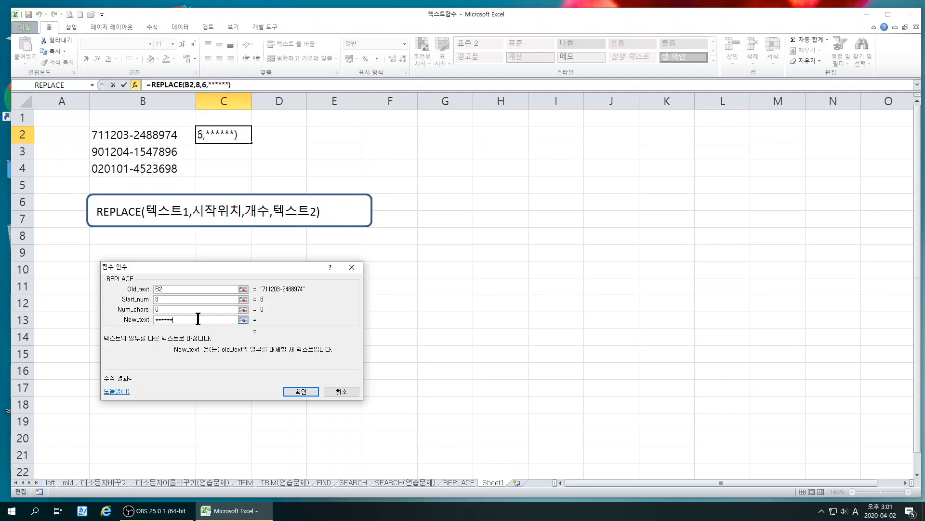
click(300, 391)
drag(252, 144, 251, 176)
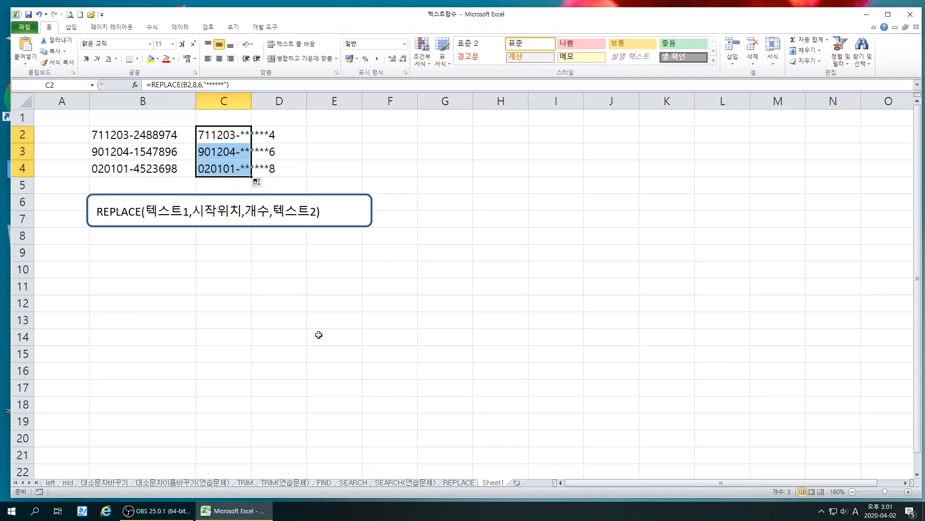
click(385, 133)
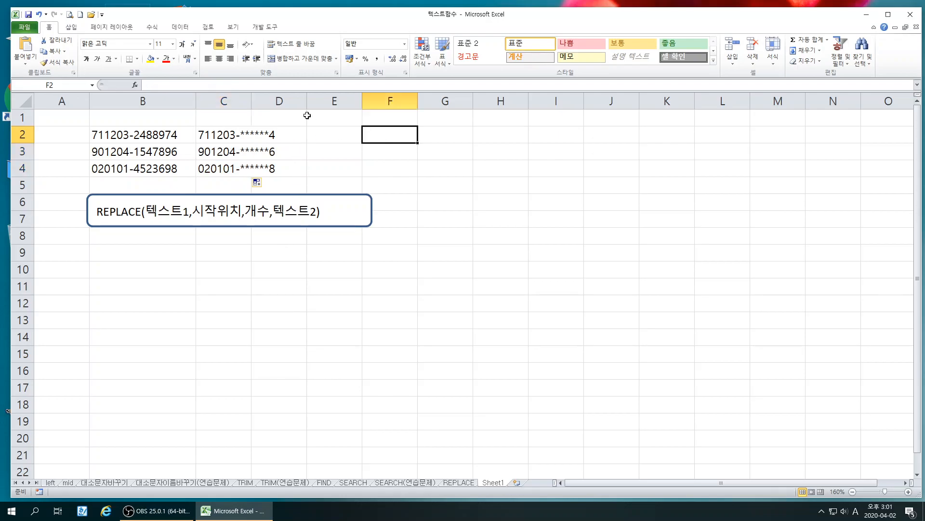
Widen column C to fit the masked numbers and shift the REPLACE syntax box slightly up
drag(251, 95, 295, 99)
click(363, 337)
drag(237, 228, 240, 223)
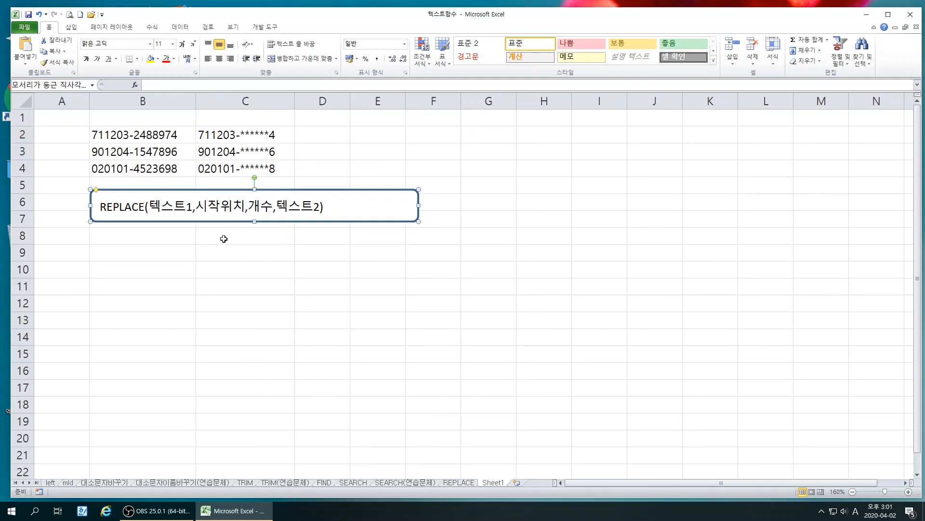
Enter three sample hyphenated account numbers in B9, B10 and B11, with differing segment lengths
click(136, 258)
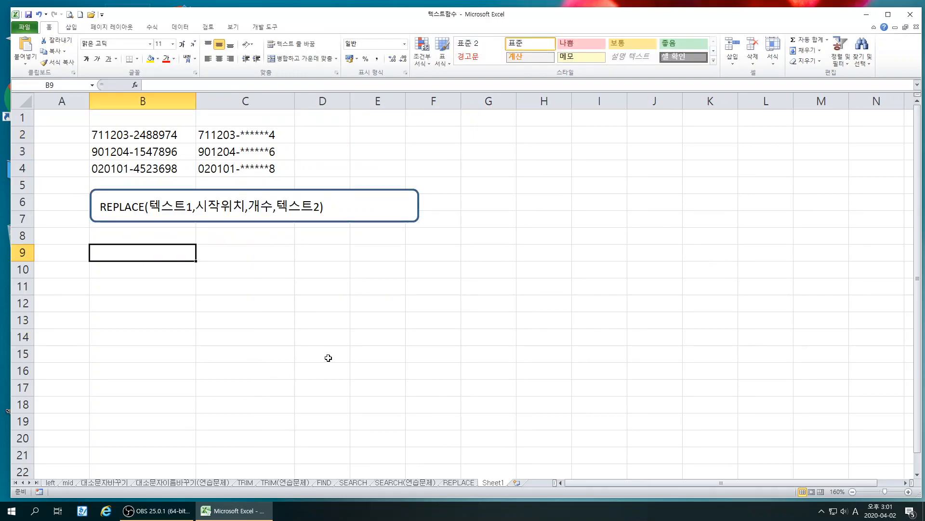
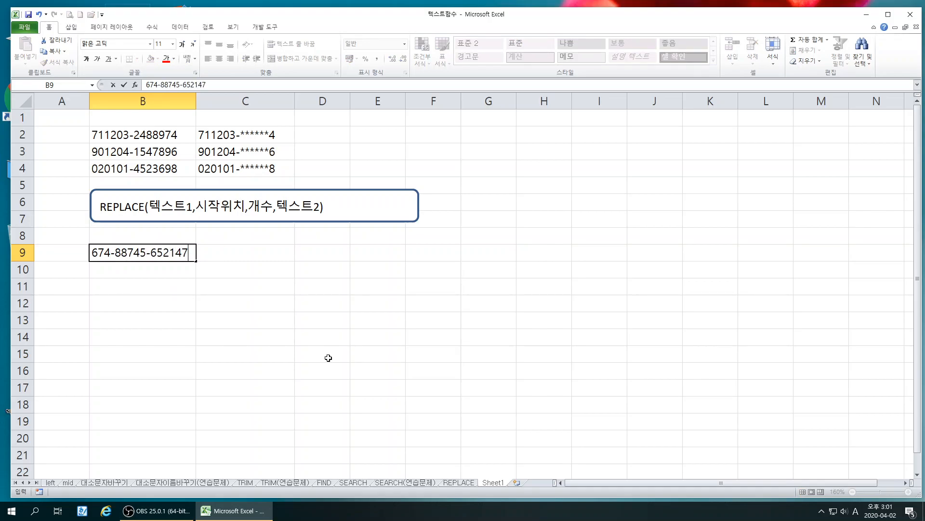
key(Return)
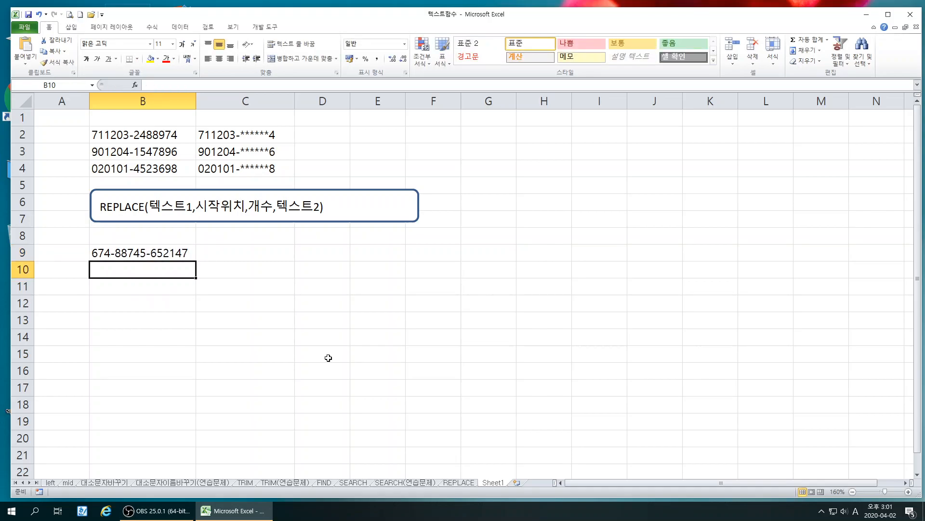
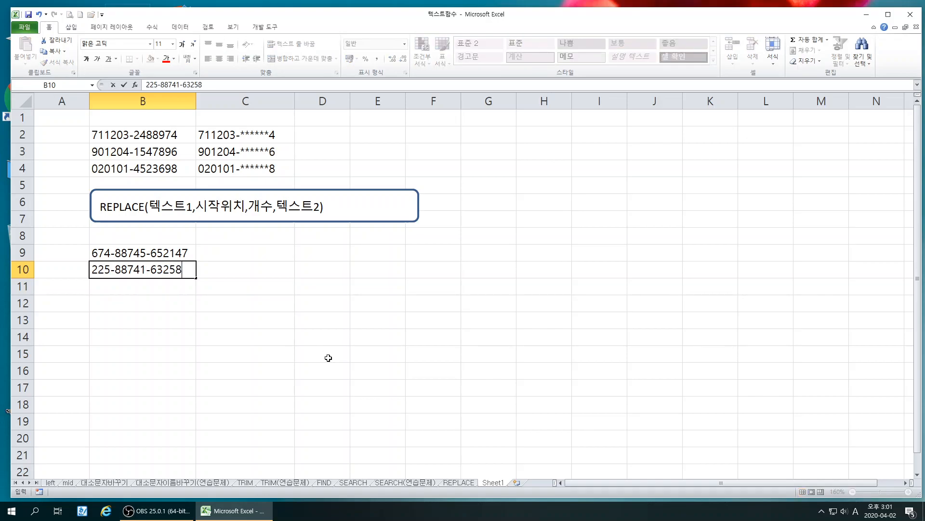
key(Return)
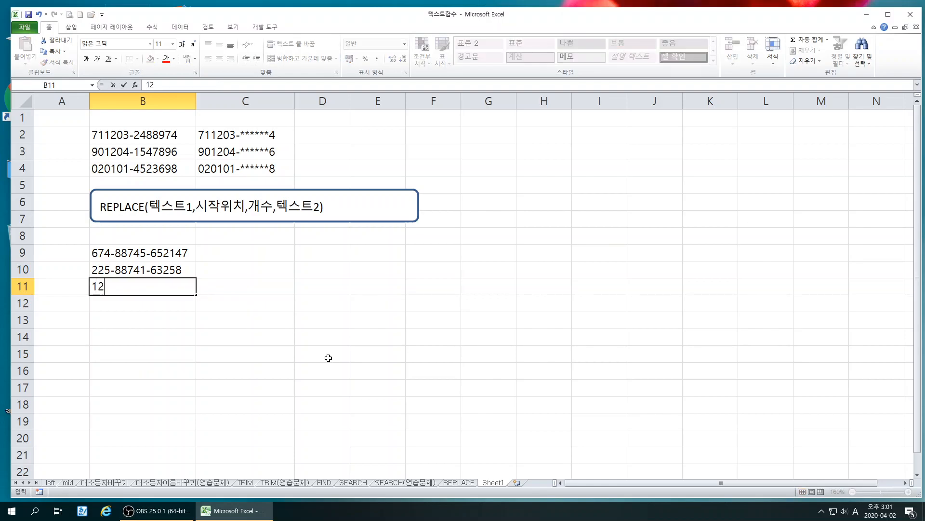
key(Return)
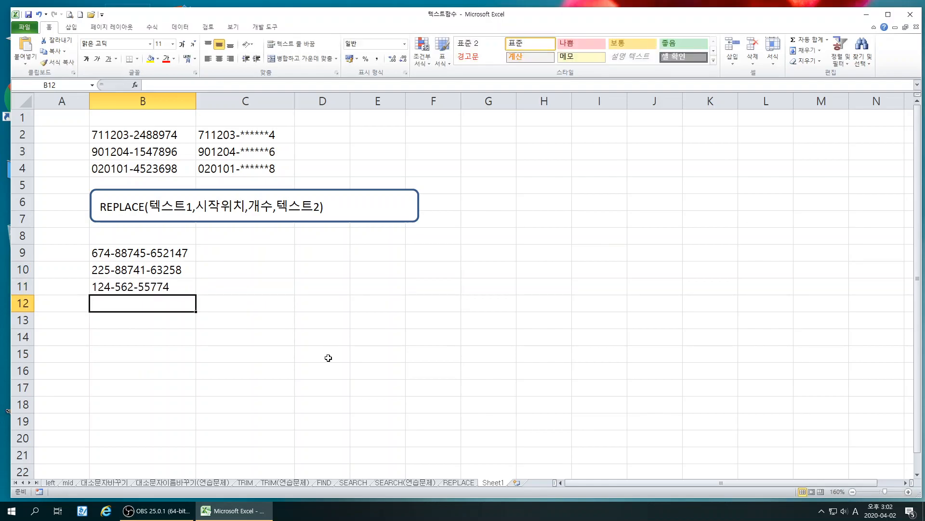
click(271, 324)
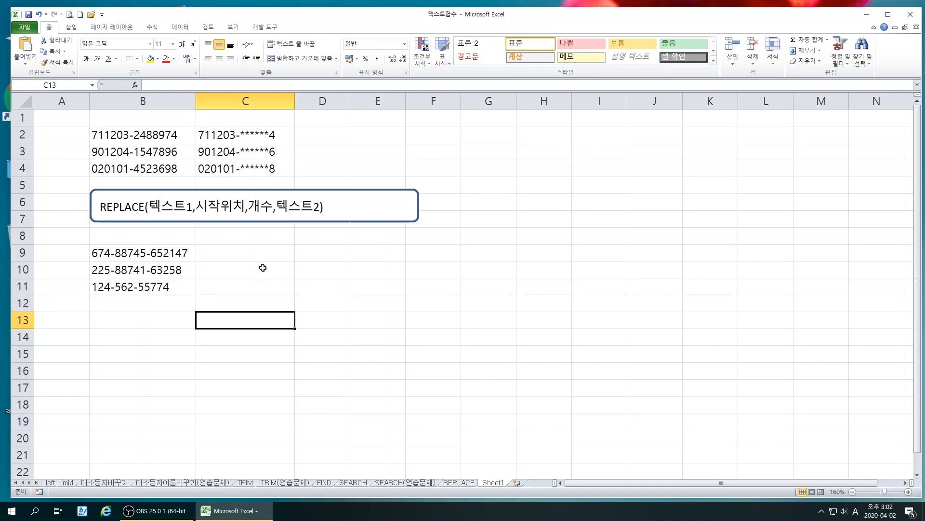
Insert the REPLACE text function in C9 with B9 as its Old_text argument
click(250, 252)
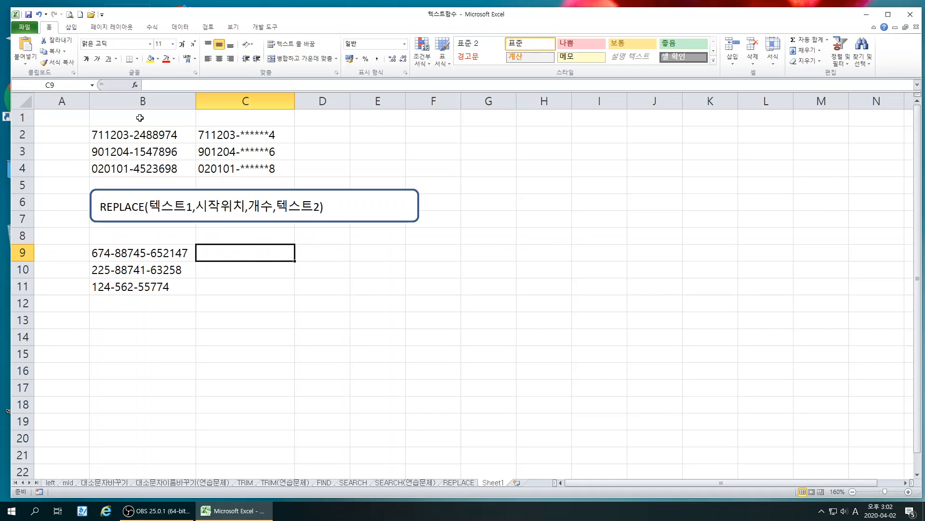
click(136, 85)
drag(232, 256, 423, 248)
scroll(405, 334, down, 6)
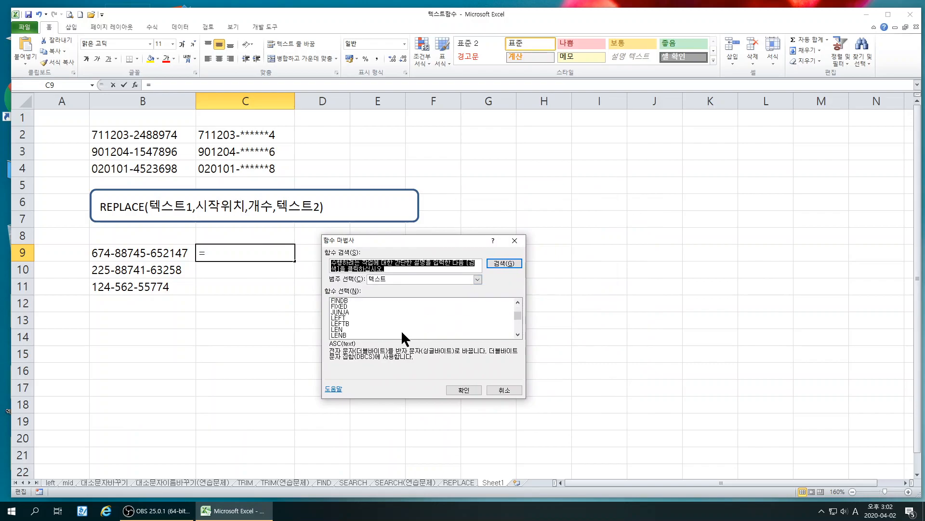
scroll(403, 336, down, 1)
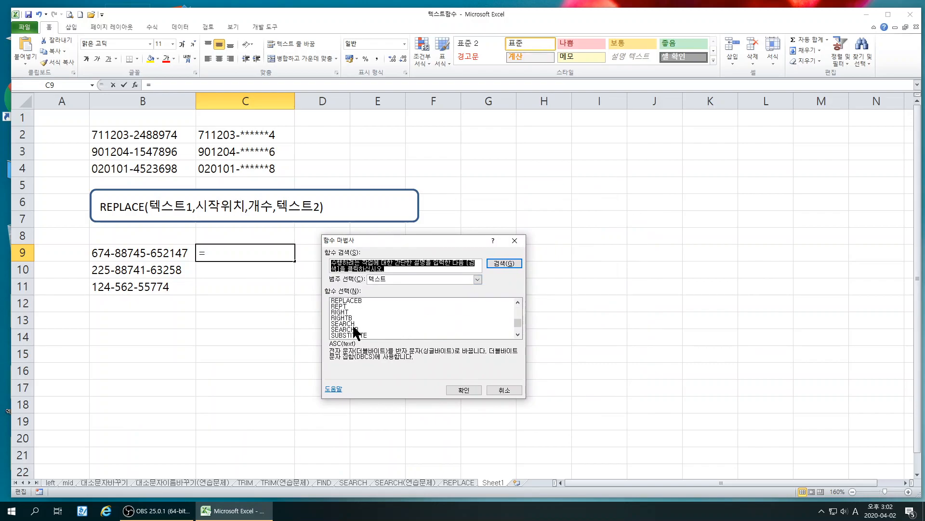
scroll(381, 322, up, 1)
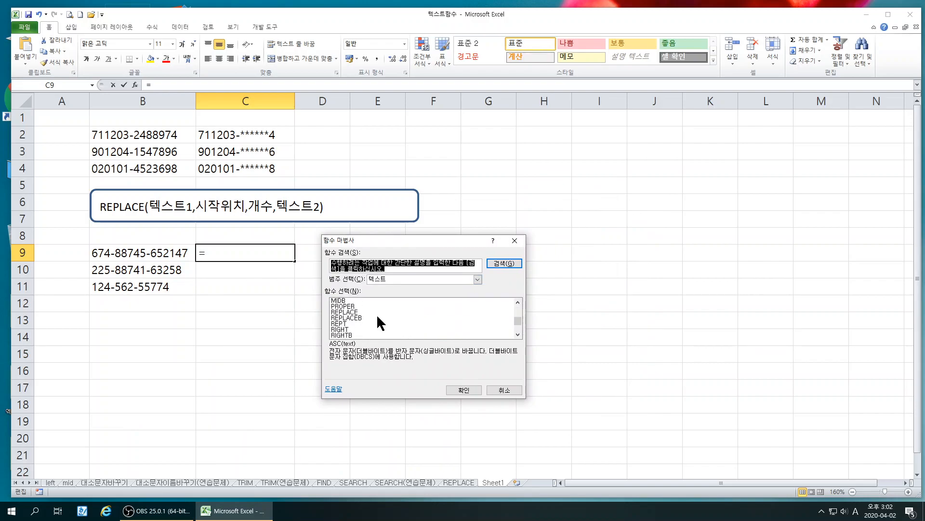
click(351, 312)
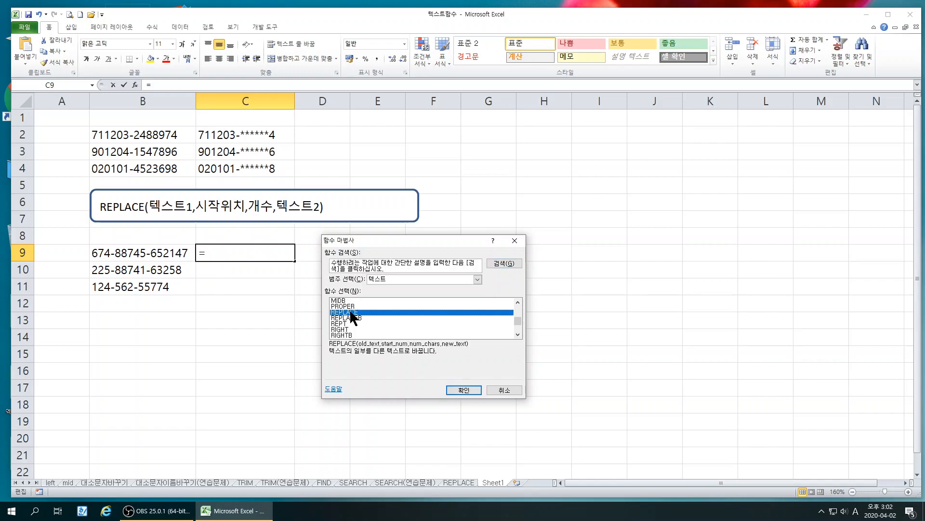
click(455, 388)
drag(366, 256, 413, 237)
click(139, 255)
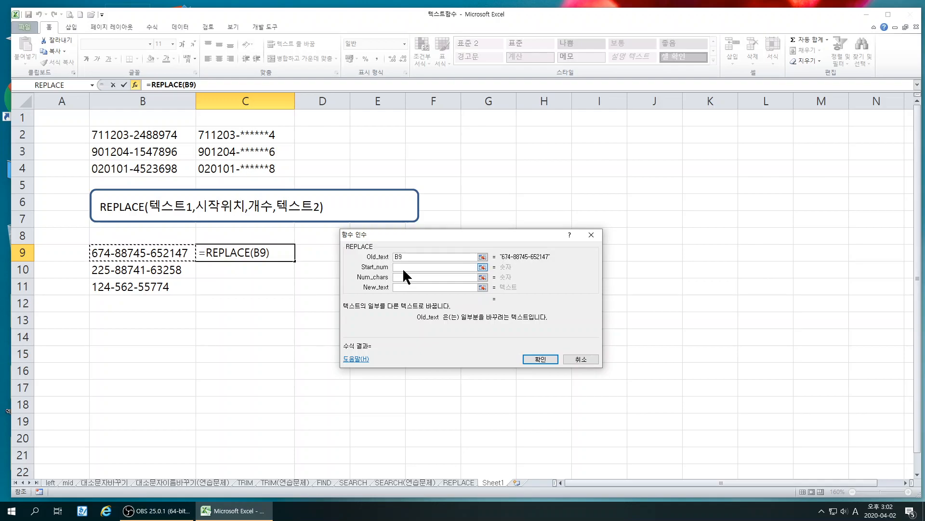
Complete C9's REPLACE with Start_num 6, Num_chars 3 and New_text **
click(404, 267)
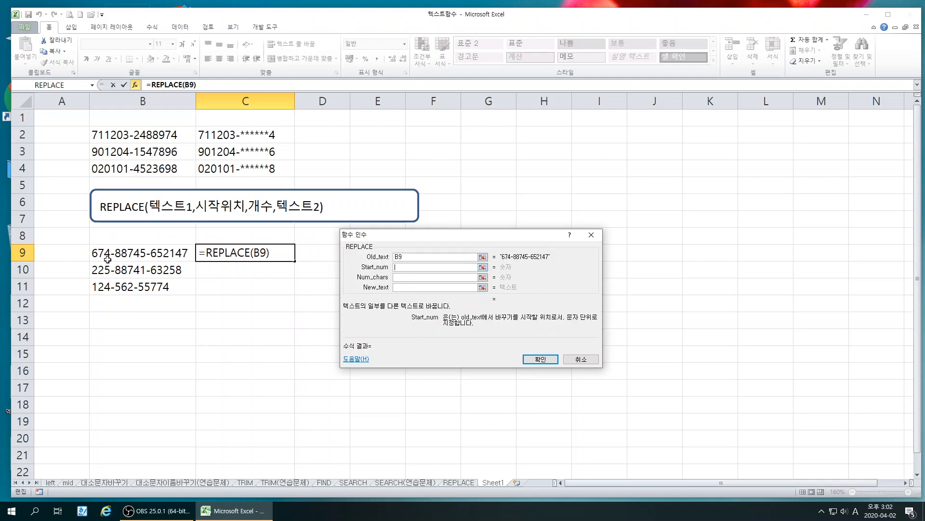
text(6)
click(400, 277)
text(**)
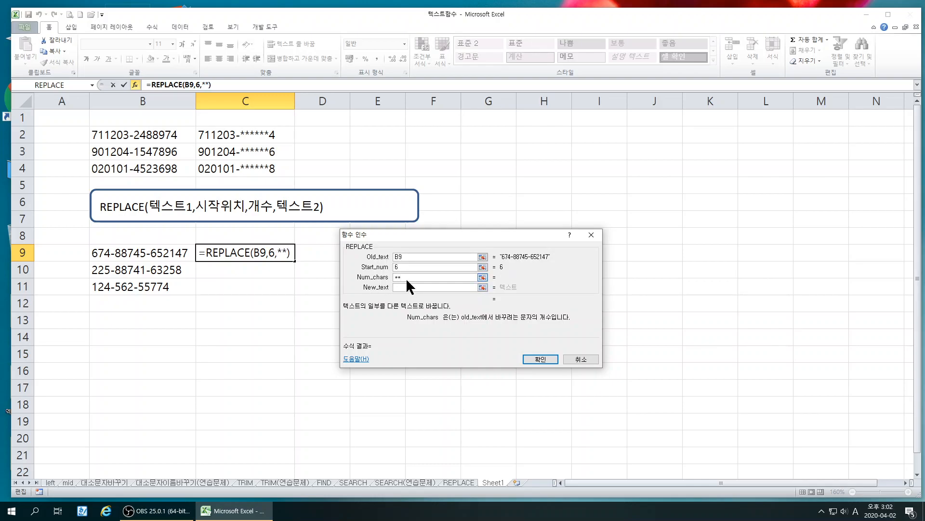
key(BackSpace)
key(BackSpace)
text(3)
click(398, 287)
text(**)
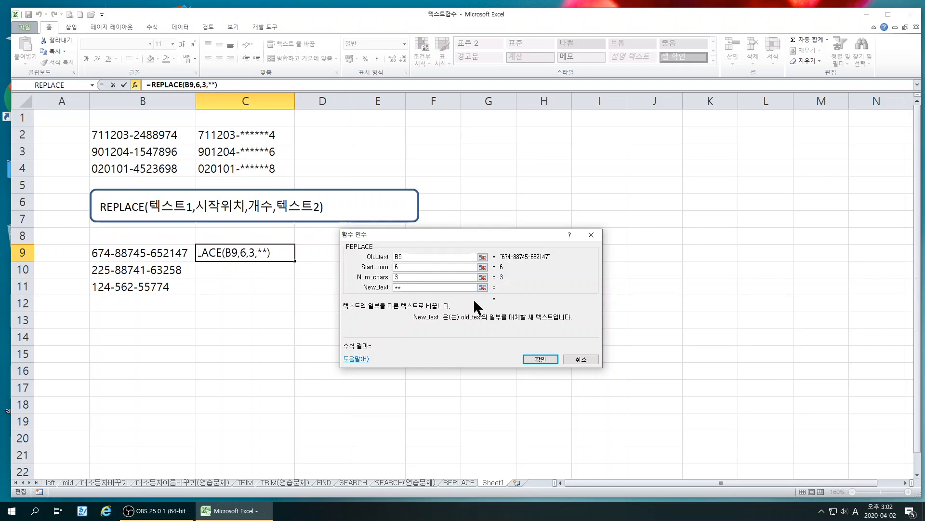
click(543, 358)
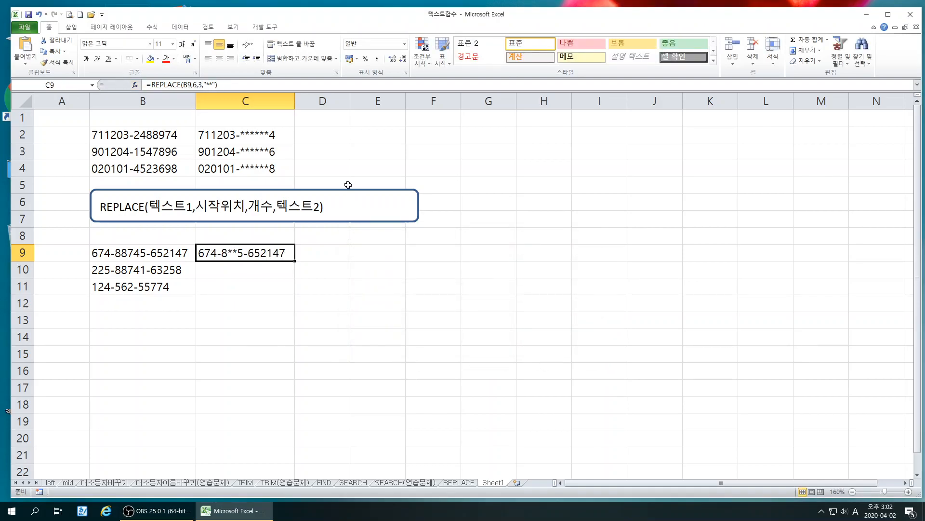
Widen column D to about column C's width and insert the REPLACEB text function in D9 with C9 as its Old_text argument
drag(350, 101, 394, 104)
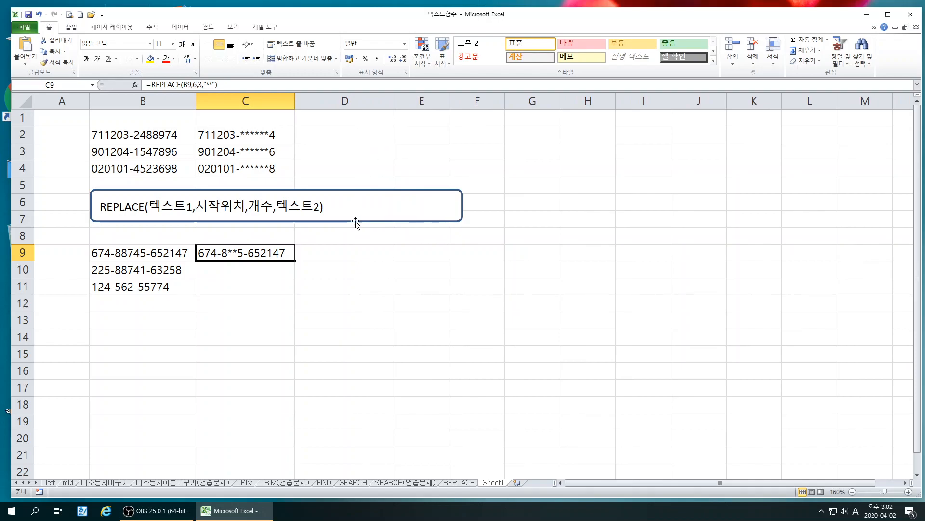
click(334, 256)
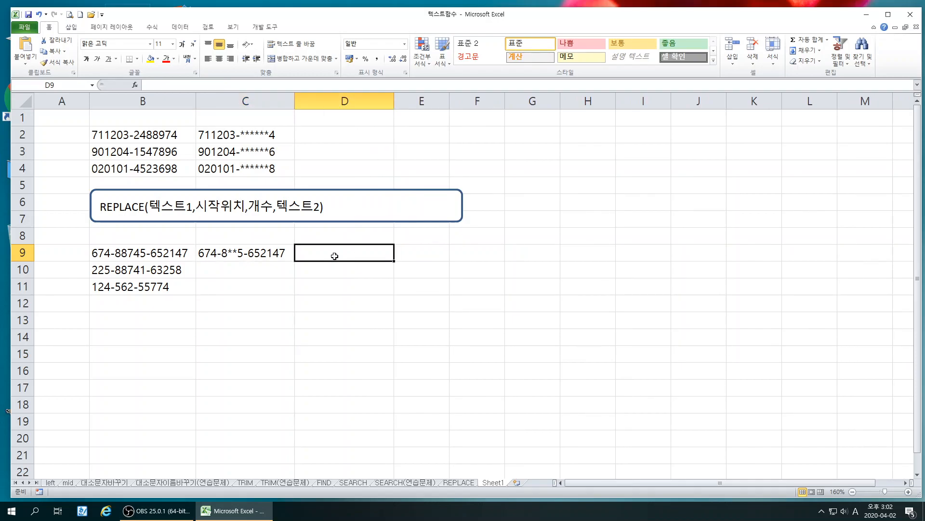
click(134, 84)
scroll(412, 296, down, 5)
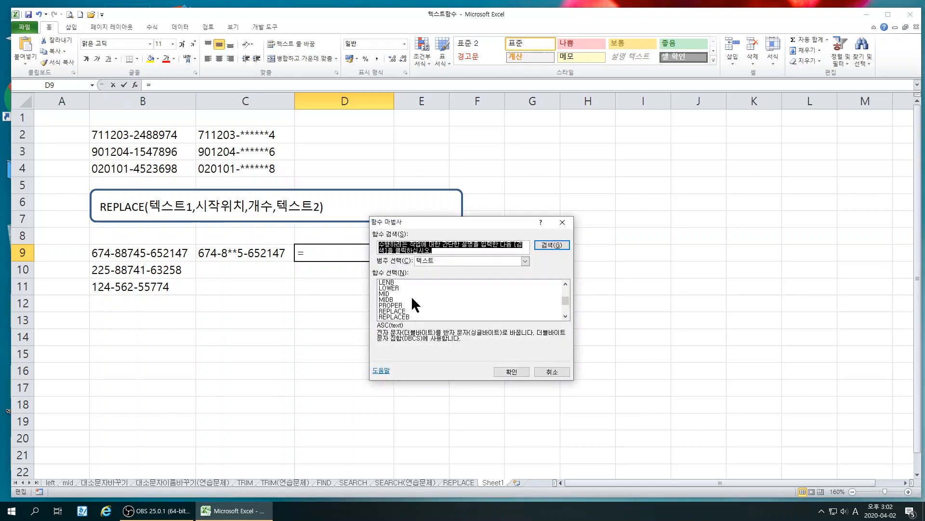
click(397, 316)
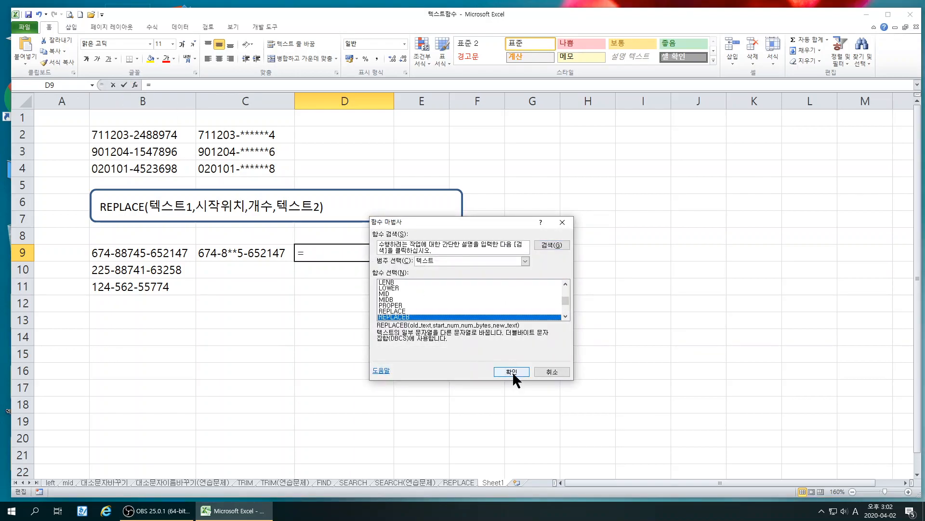
click(508, 370)
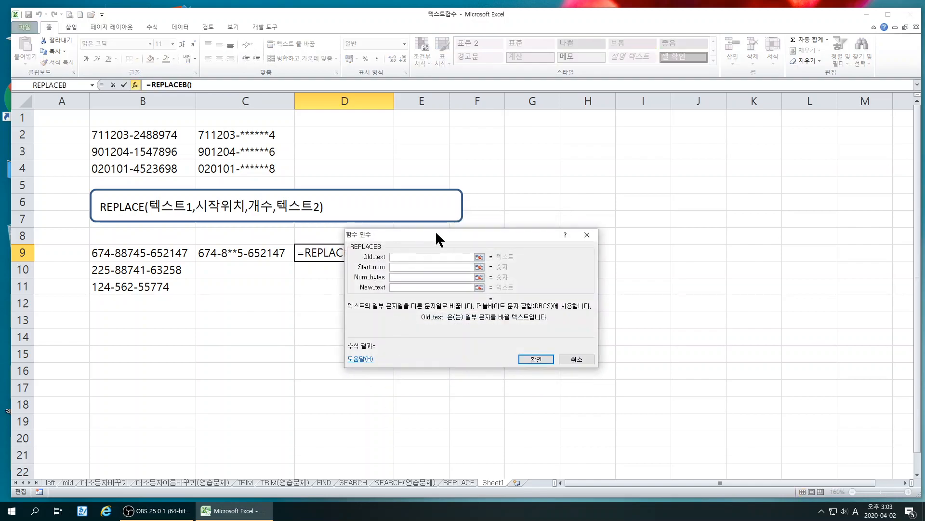
drag(426, 233, 525, 233)
click(235, 250)
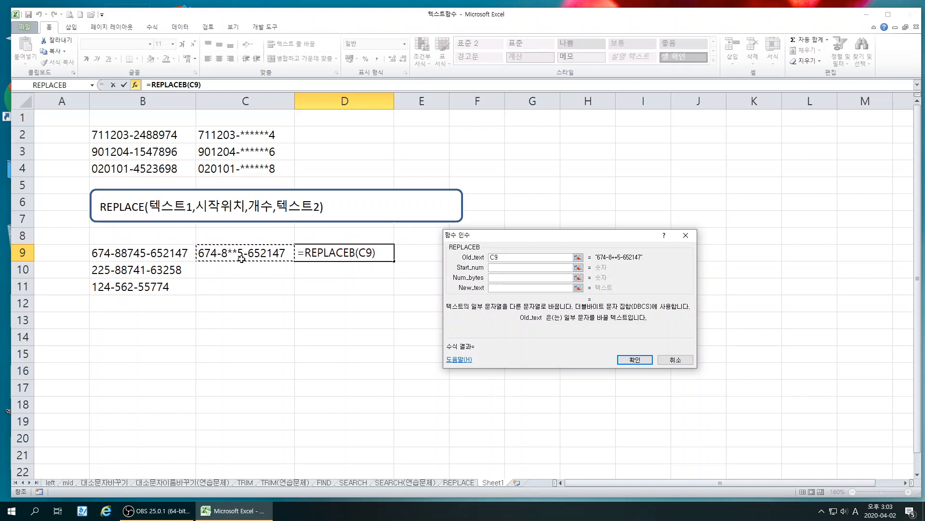
Complete D9's REPLACEB with Start_num 11, Num_bytes 3 and New_text *
click(495, 268)
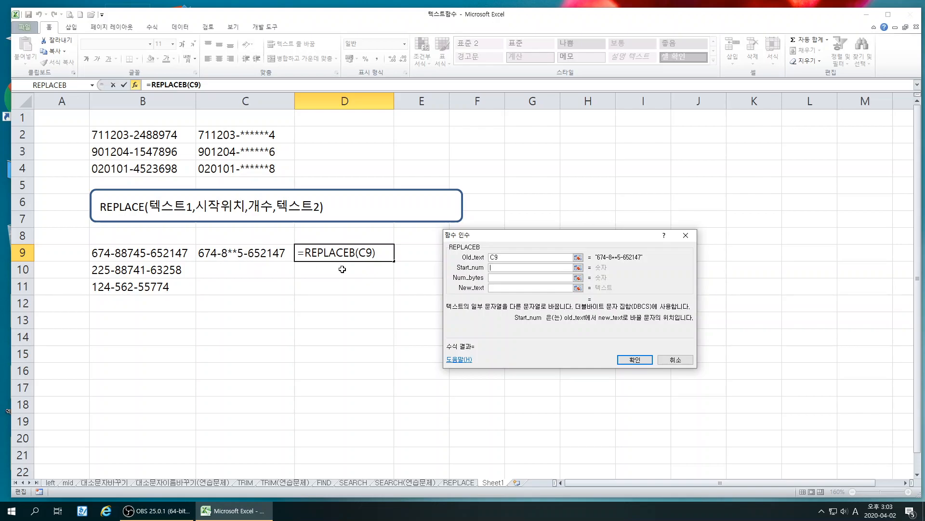
text(11)
click(496, 278)
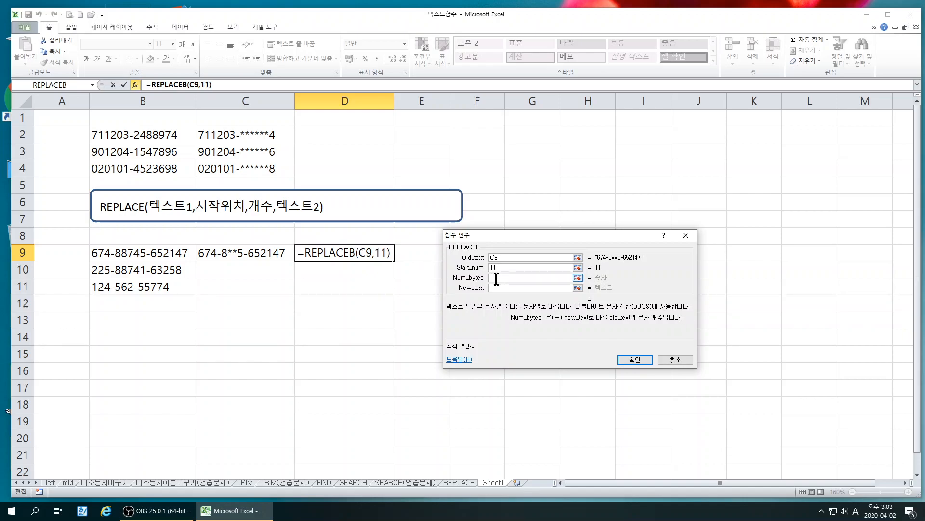
text(3)
click(500, 287)
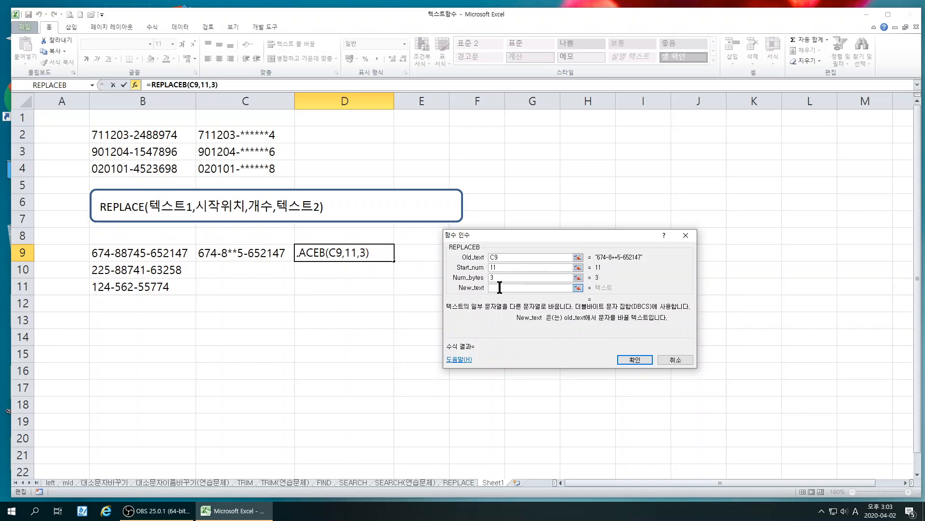
text(*)
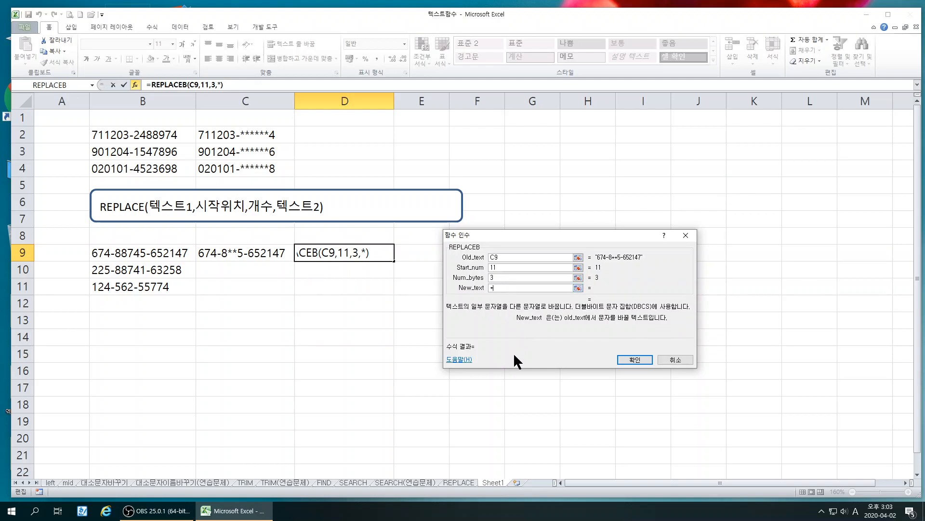
click(632, 359)
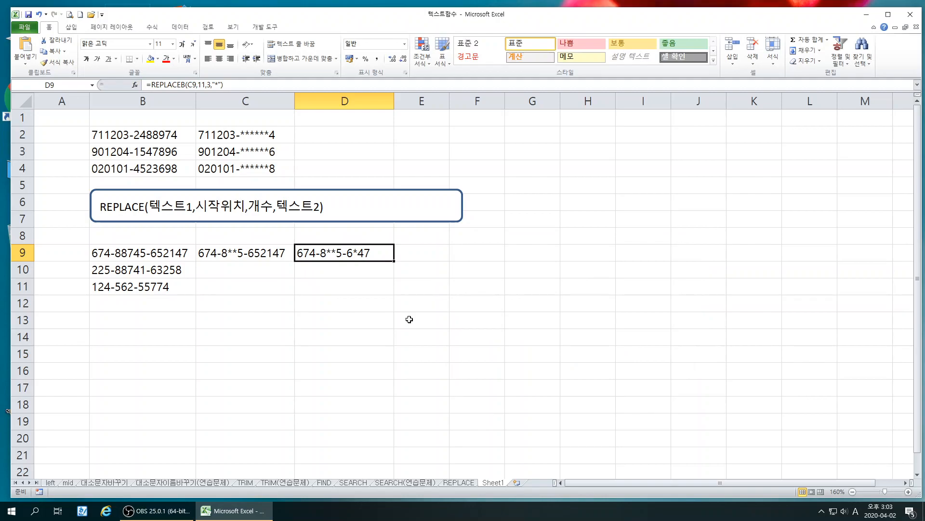
Fill the D9 formula down to D11 and the C9 formula down to C11
drag(395, 260, 394, 292)
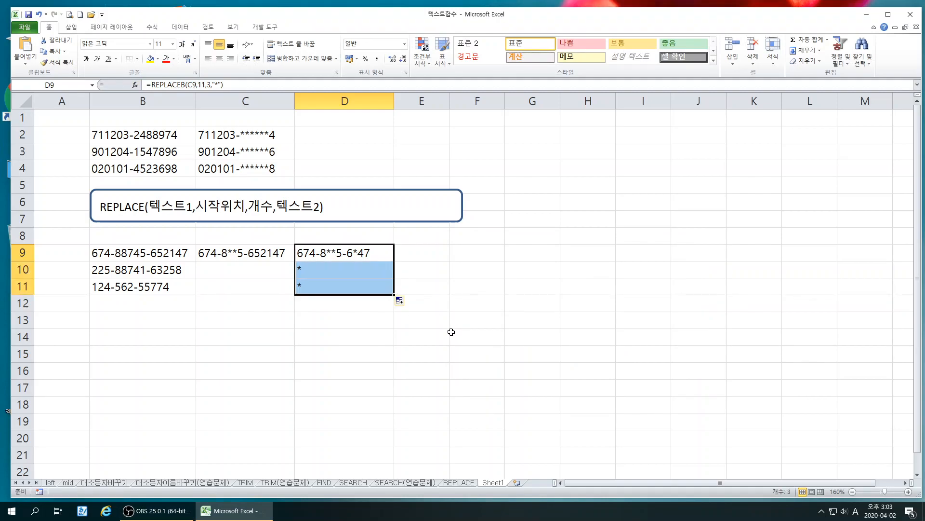
click(273, 256)
drag(295, 261, 295, 291)
click(315, 353)
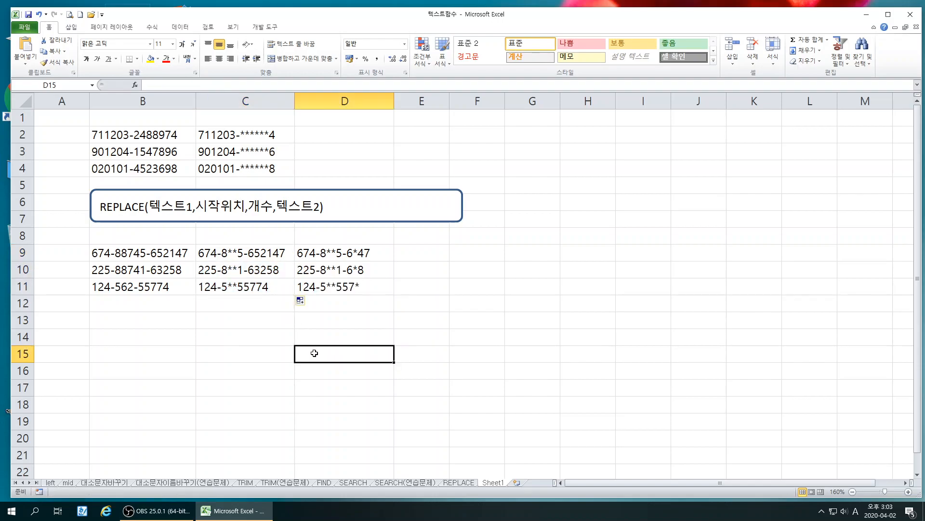
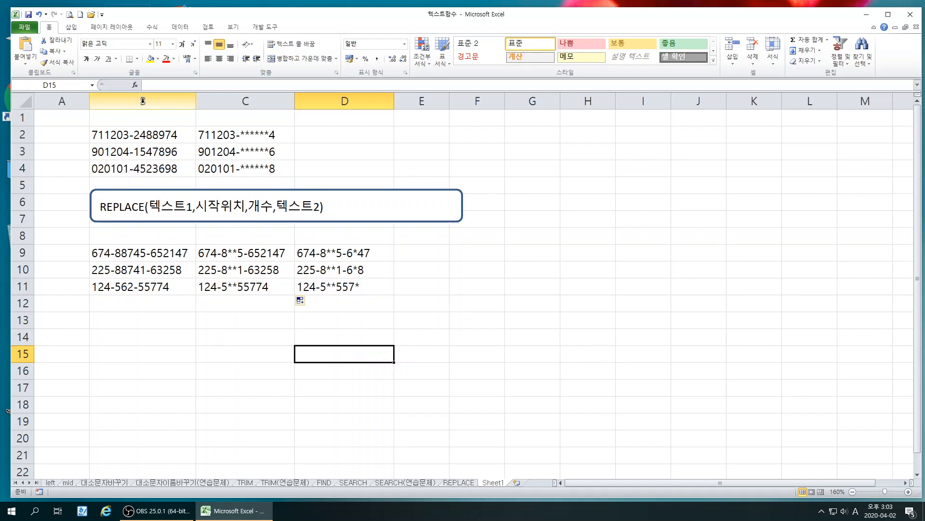
Try deleting column B, which holds the original numbers, and undo the deletion
drag(144, 101, 237, 100)
right_click(238, 100)
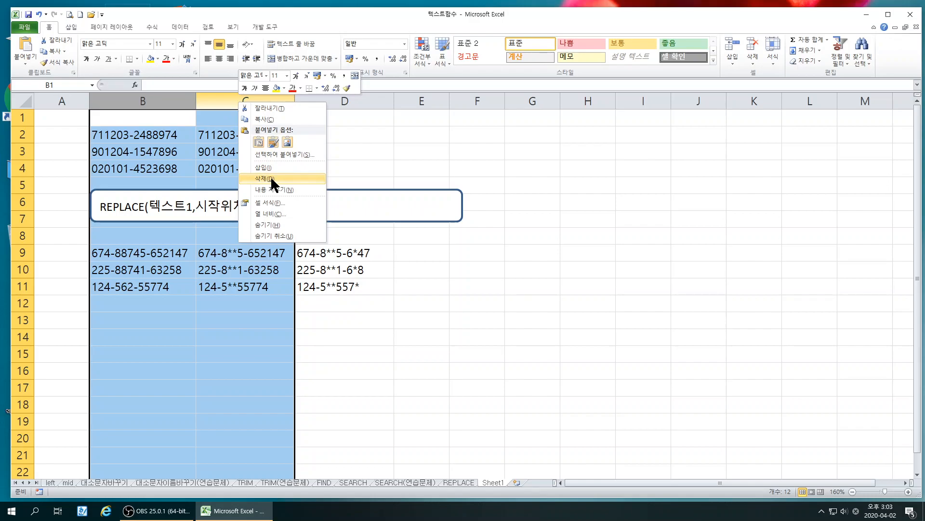
click(358, 385)
click(150, 100)
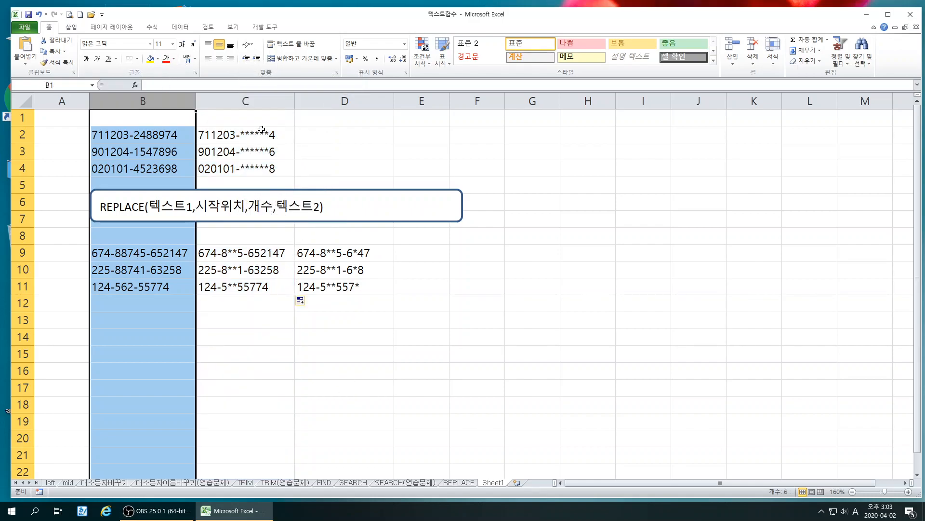
right_click(153, 98)
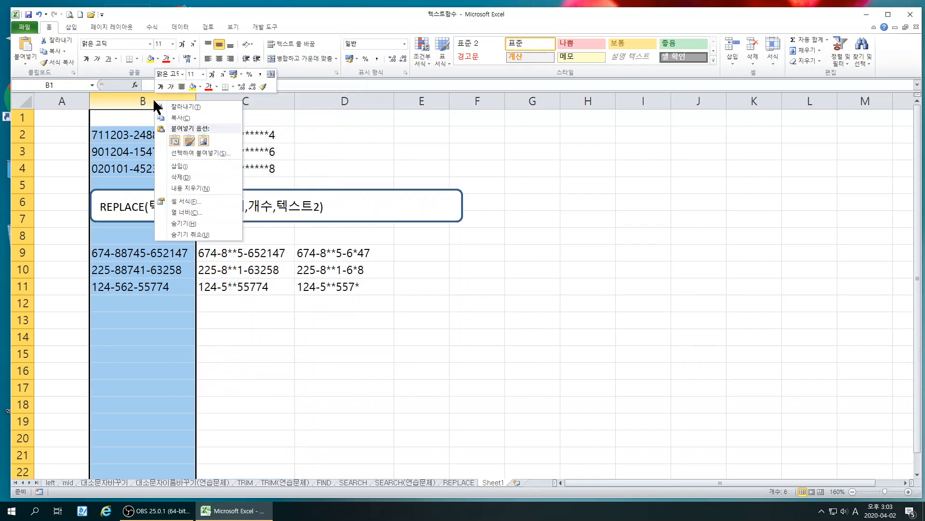
click(178, 175)
click(260, 370)
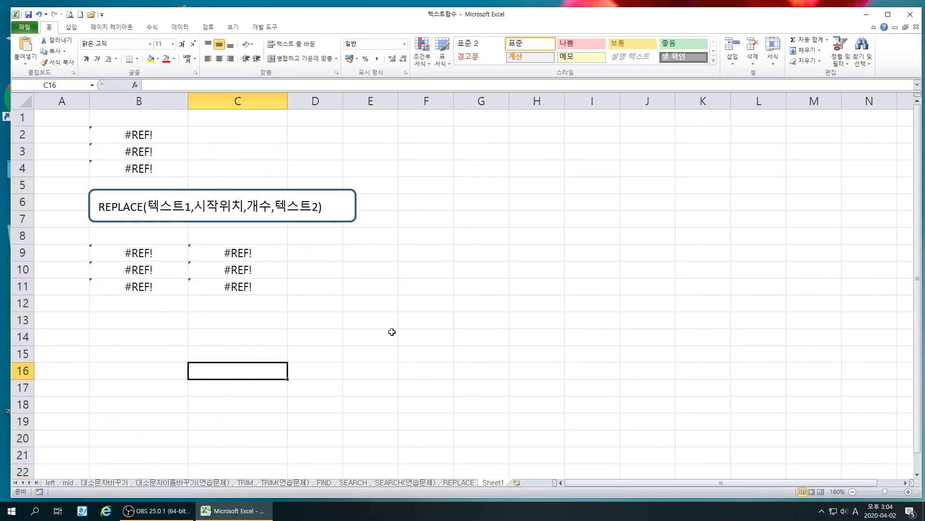
key(ctrl+z)
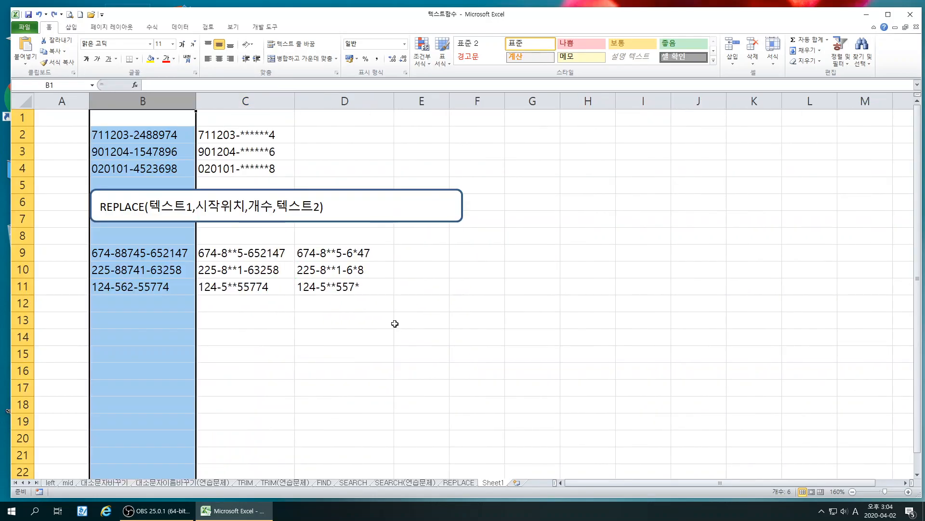
click(302, 348)
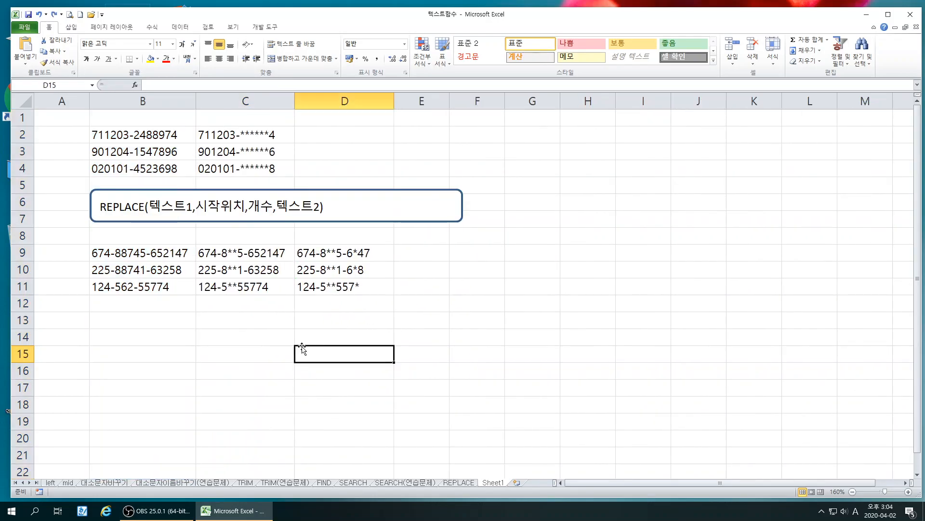
Hide column B so that only the masked numbers remain in view
click(147, 101)
right_click(150, 99)
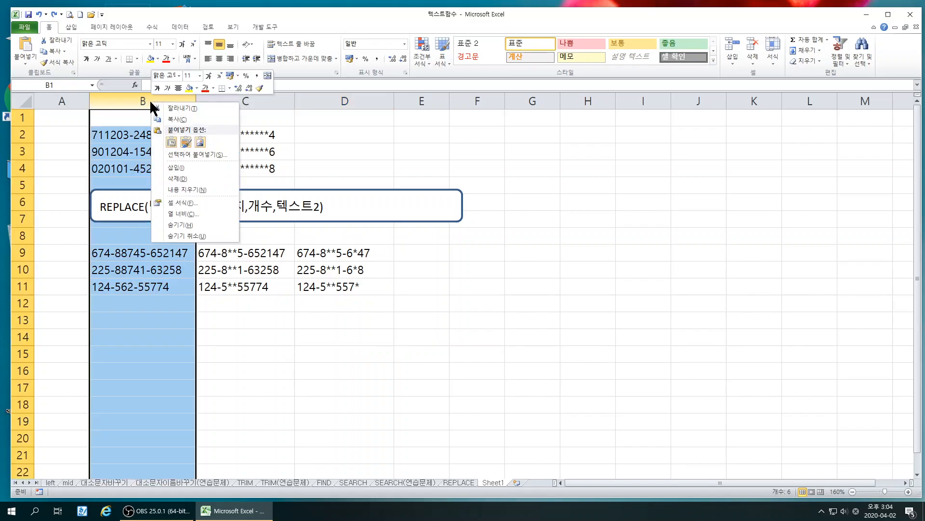
click(180, 225)
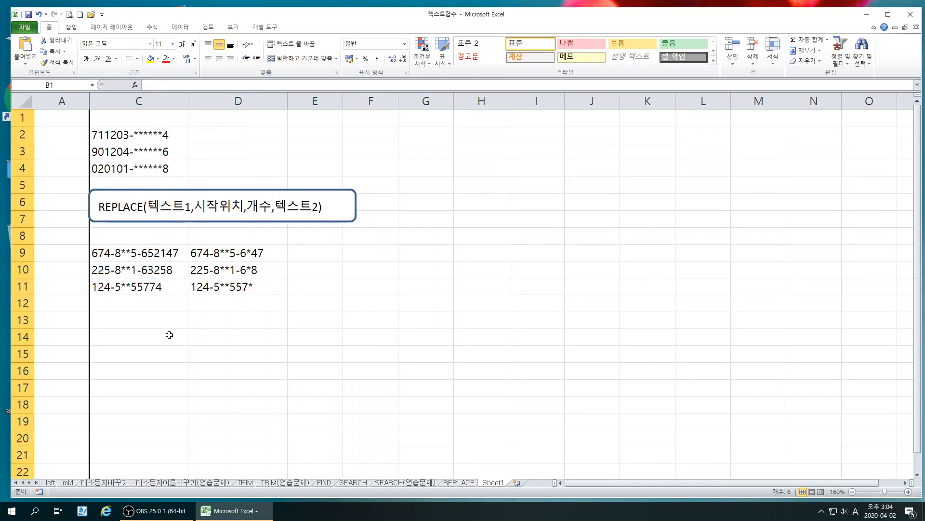
click(209, 371)
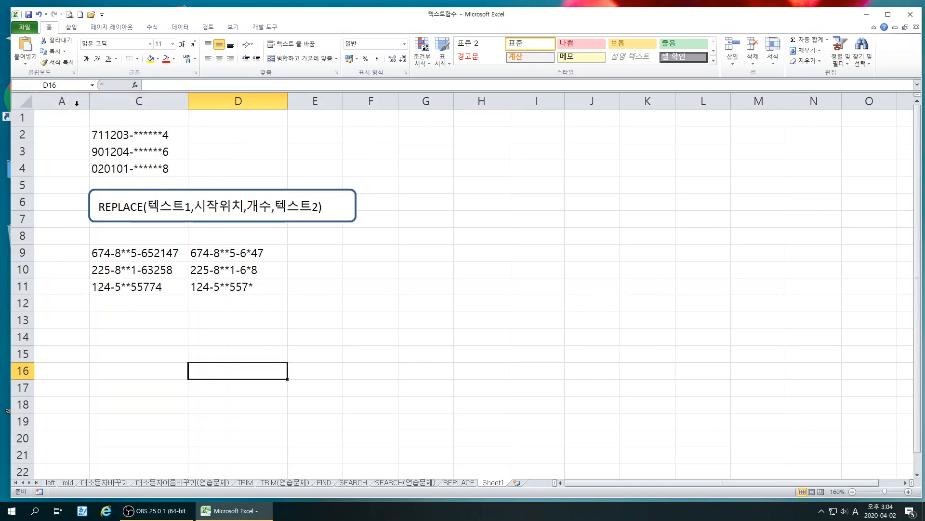
Reveal hidden column B by widening it from its boundary beside column A, and undo the change
drag(89, 103, 158, 103)
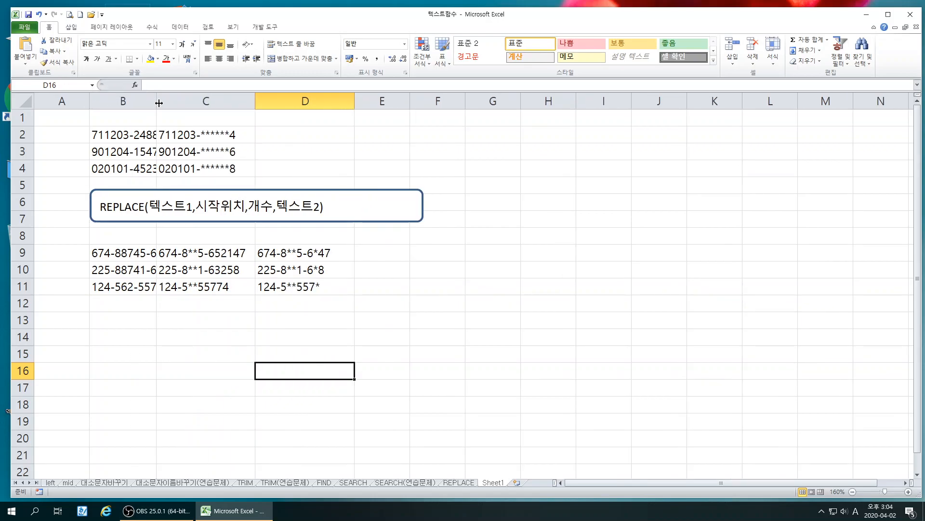
key(ctrl+z)
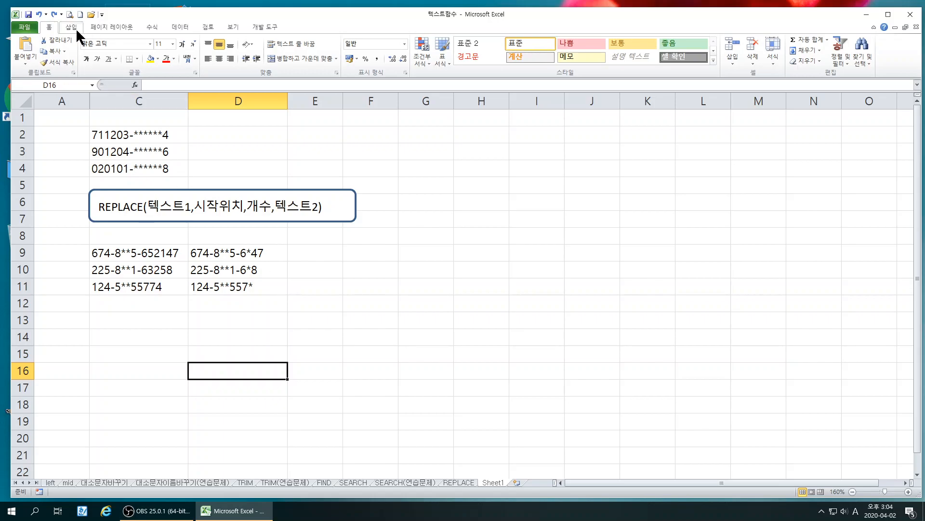
Start saving the workbook under another format, choose PDF as the file type, and cancel the save
click(31, 28)
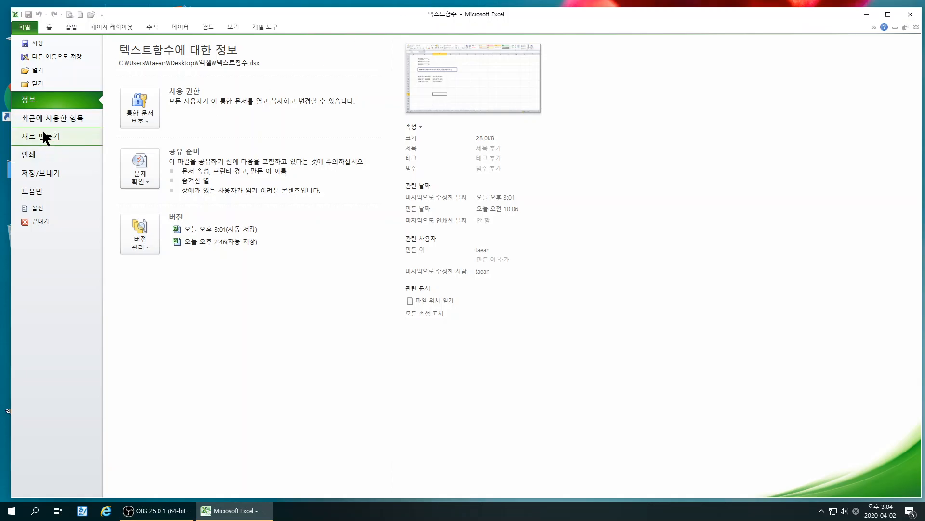
key(Escape)
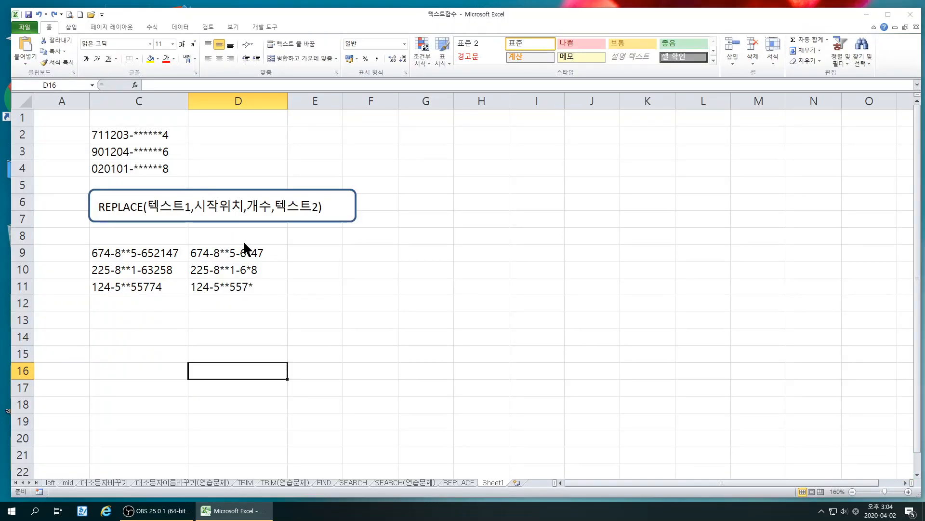
key(F12)
click(106, 214)
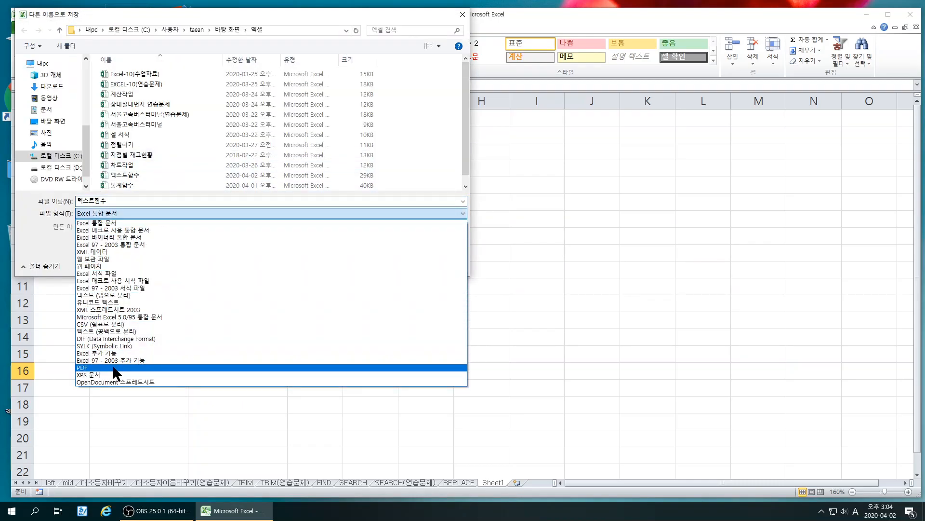
click(112, 367)
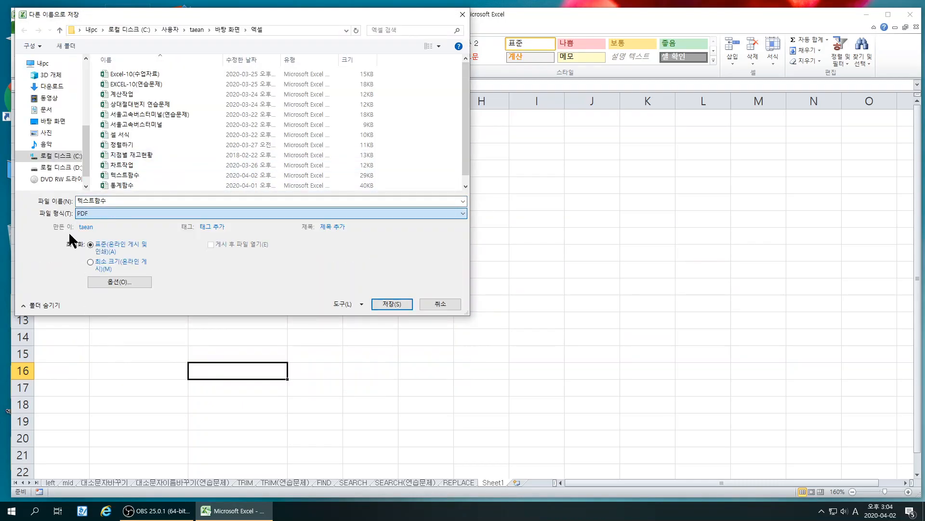
double_click(116, 202)
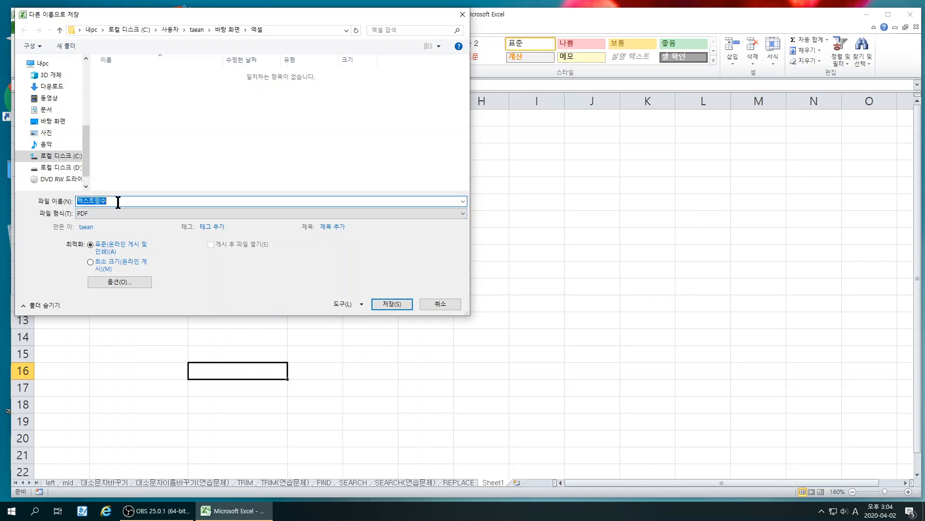
click(444, 303)
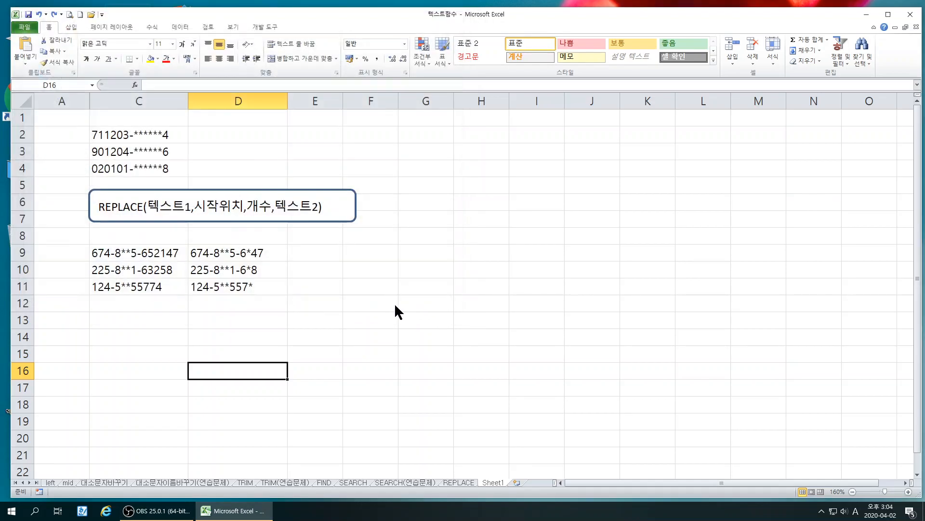
click(335, 275)
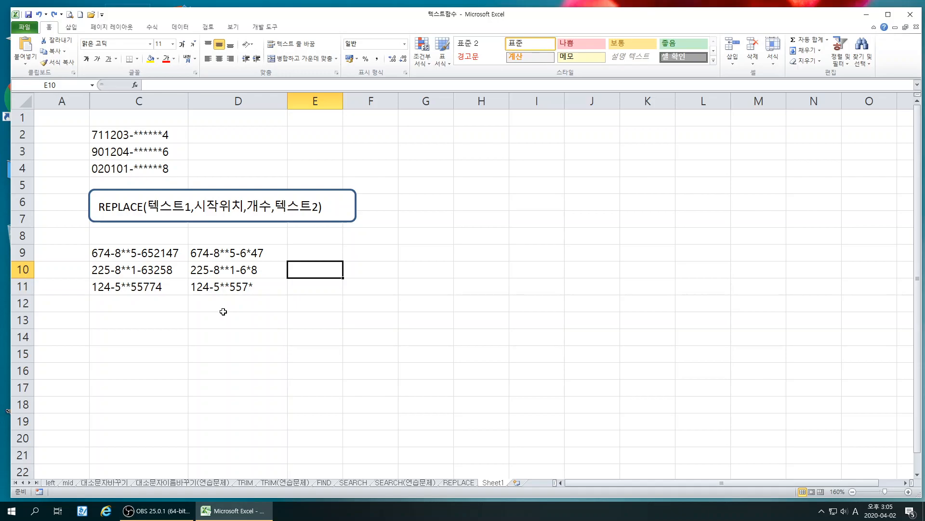
click(250, 308)
click(233, 360)
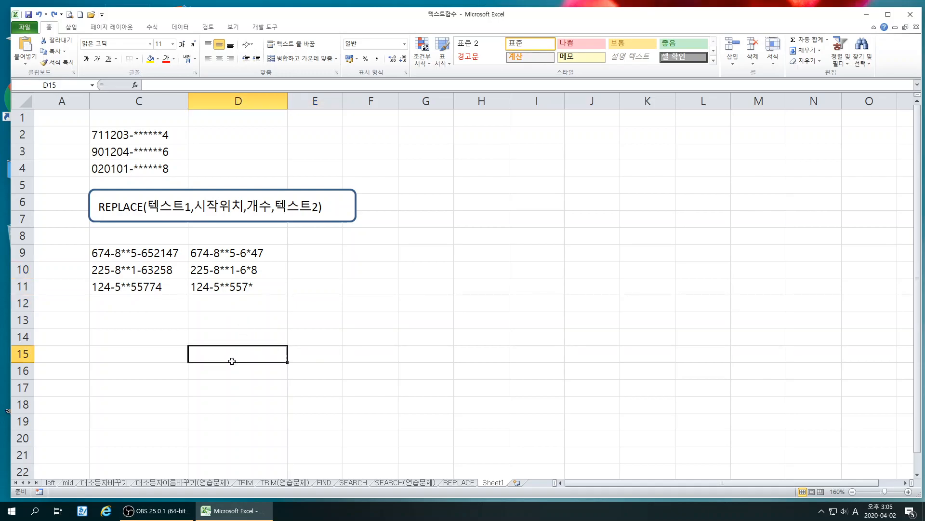
click(323, 273)
click(329, 331)
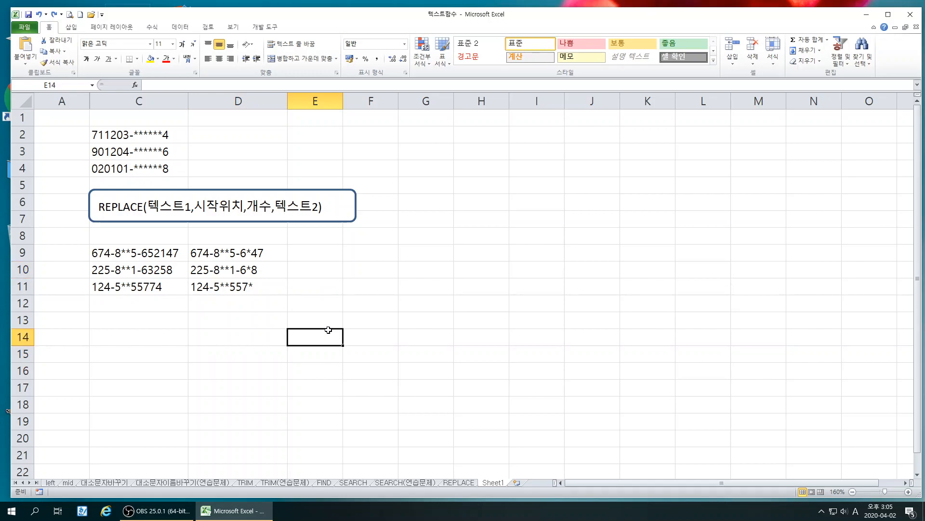